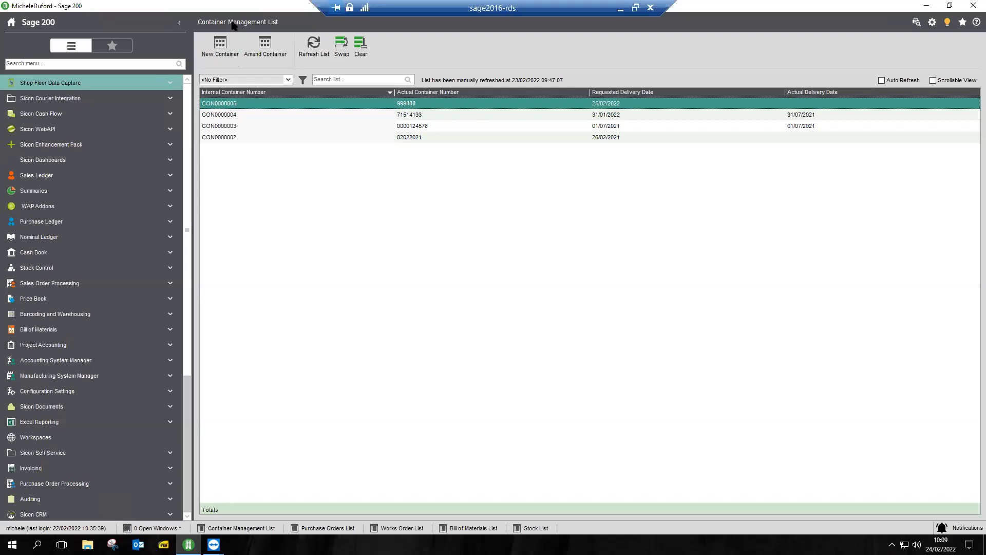
- Browse the Sicon Distribution menu to show the Container Manager and Warehouse Replenishment options
click(187, 505)
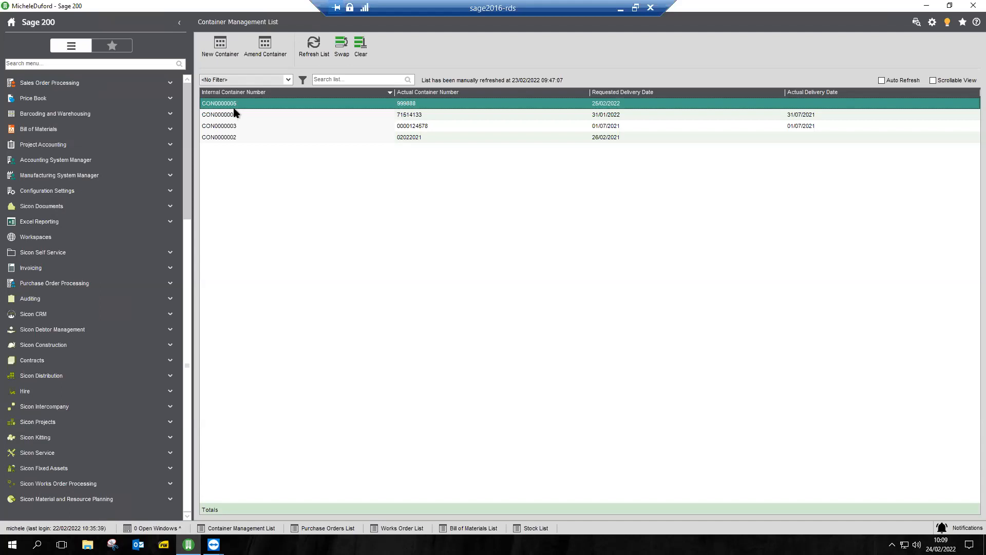
click(77, 375)
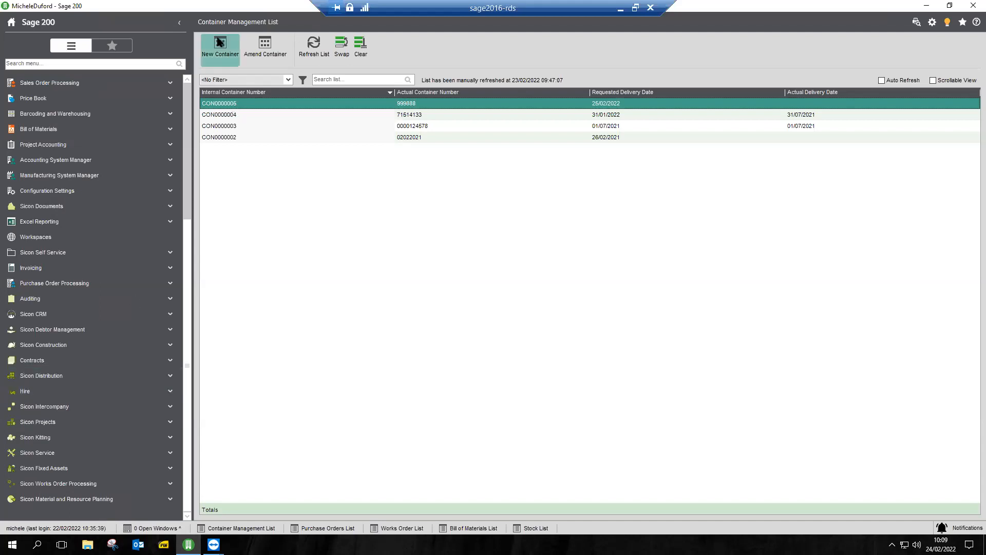
click(60, 376)
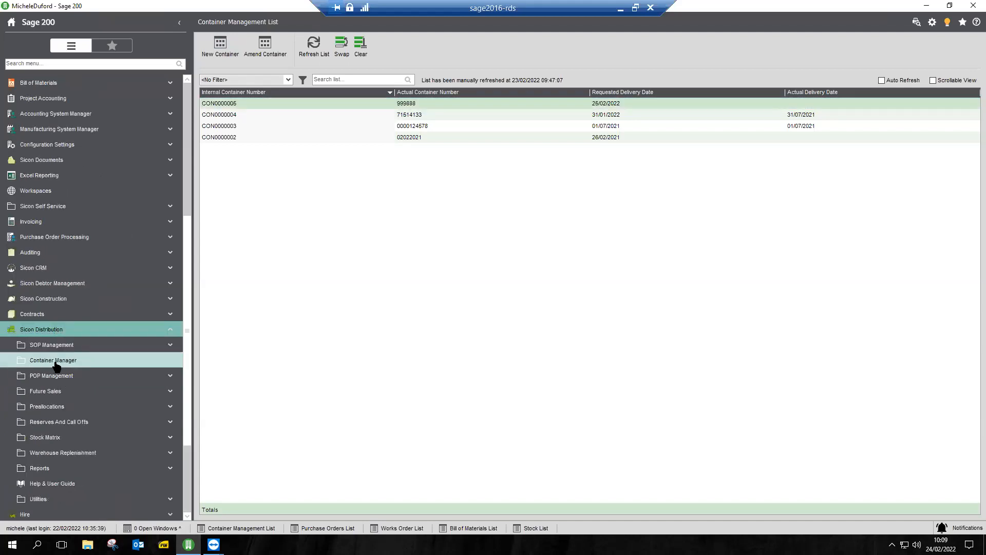
click(71, 453)
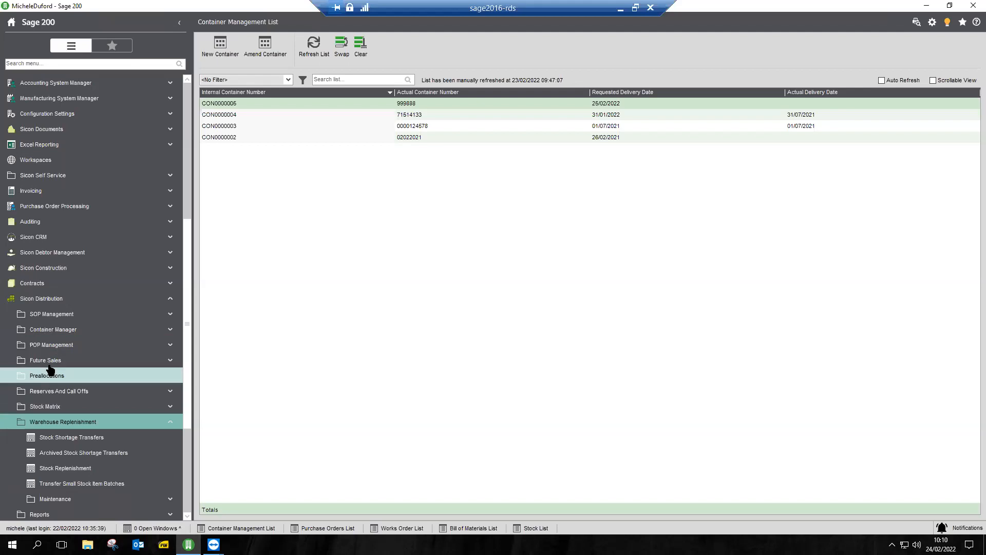
click(53, 329)
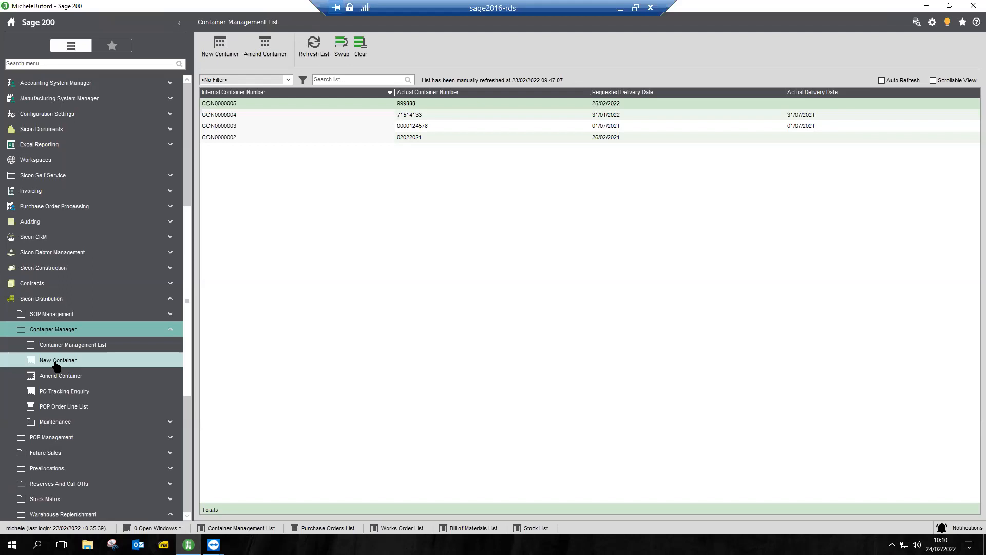
- Amend container CON0000005 and apply the Shipment tracking profile to its tracking info
click(236, 106)
click(260, 53)
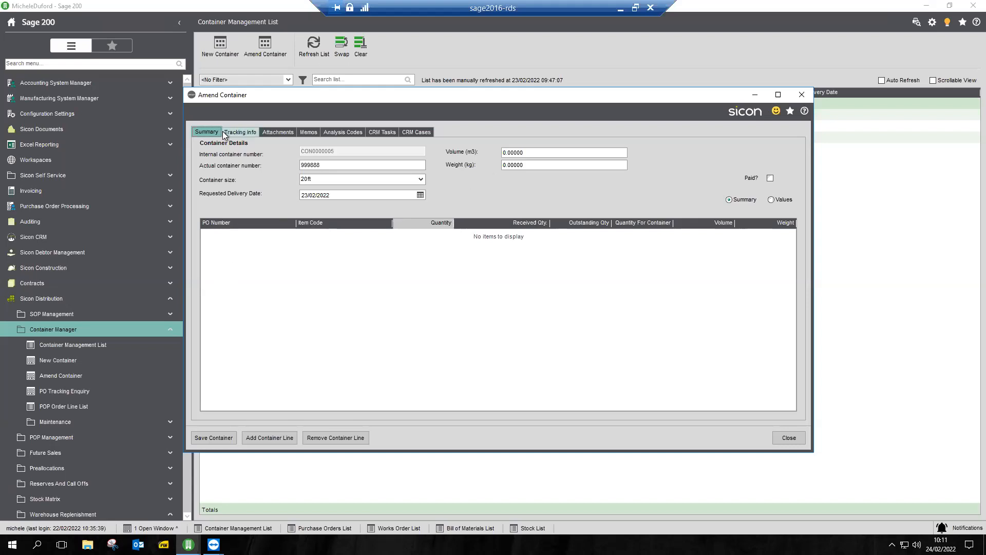
click(237, 133)
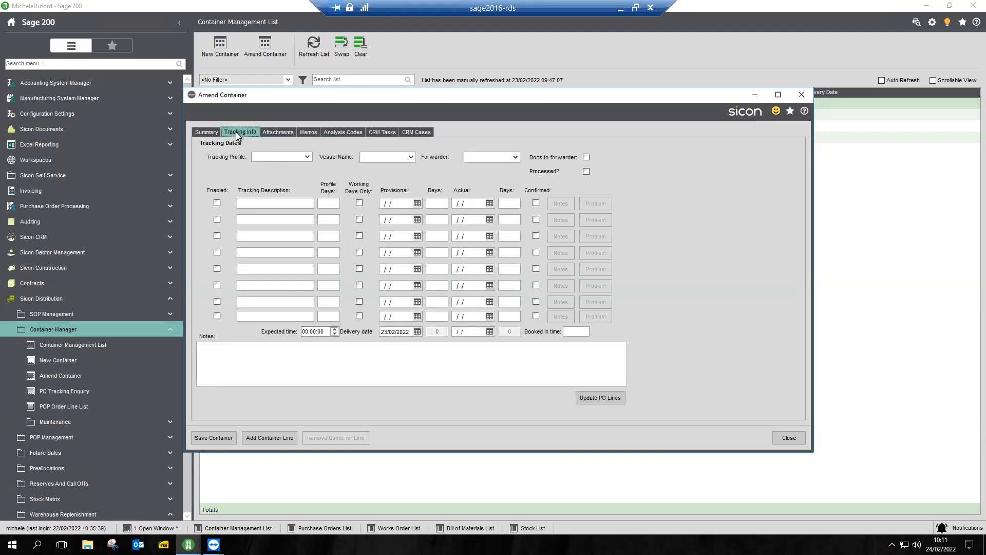
click(307, 157)
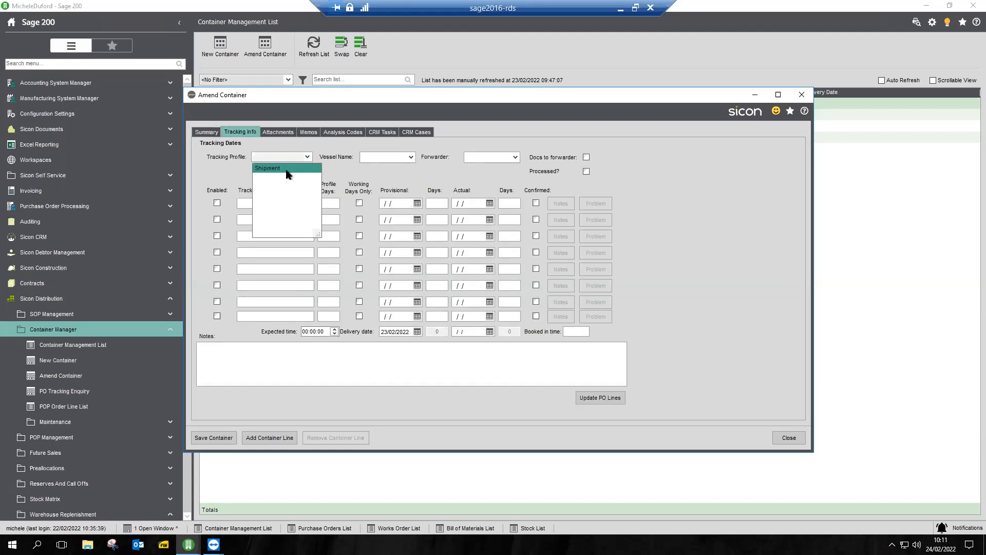
click(286, 170)
click(584, 310)
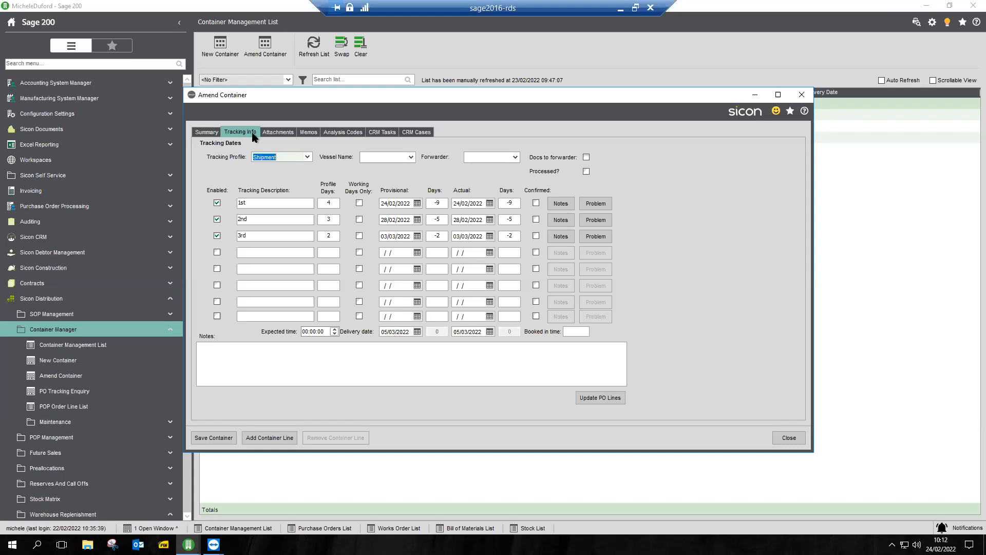
- Review the container's Attachments, Memos, Analysis Codes and Summary tabs, then close the Amend Container dialog
click(270, 133)
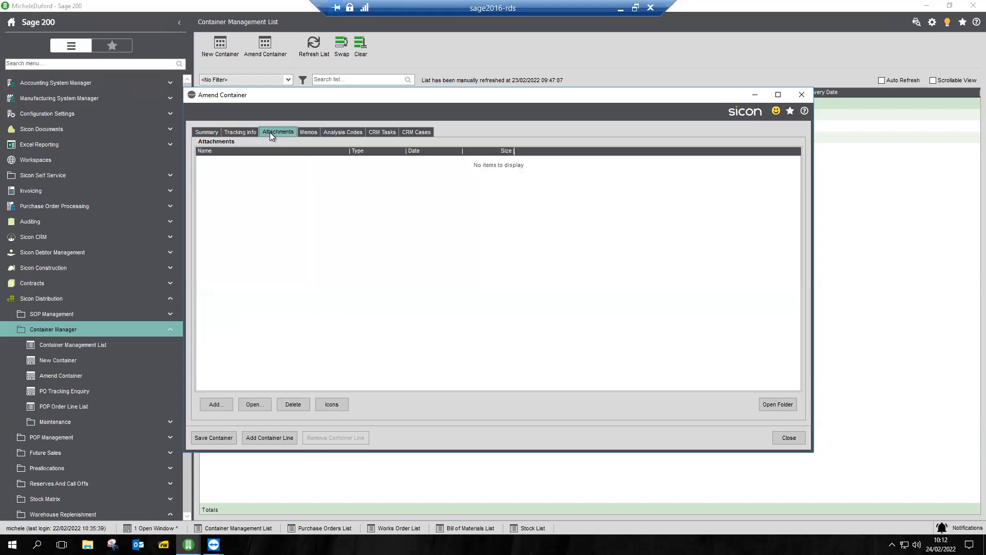
click(302, 132)
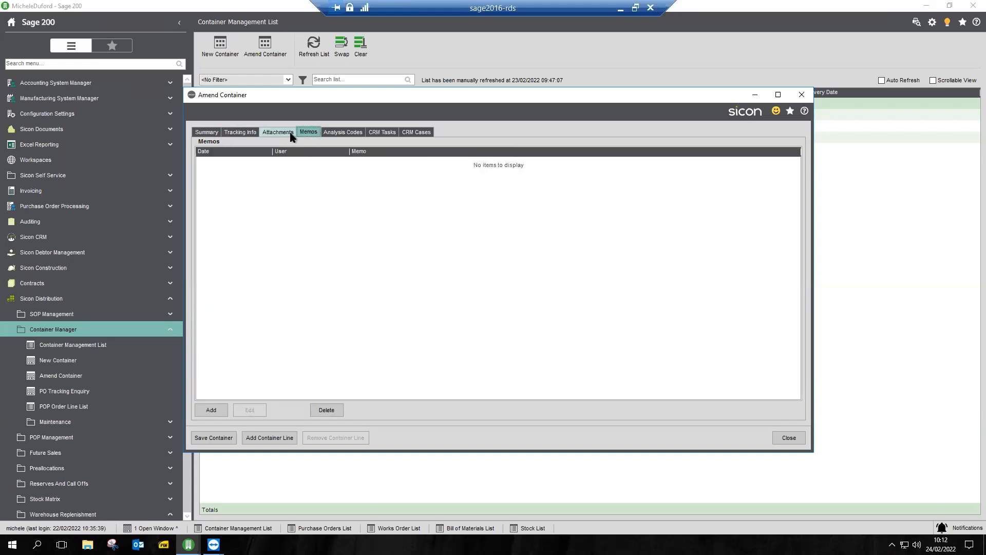
click(288, 133)
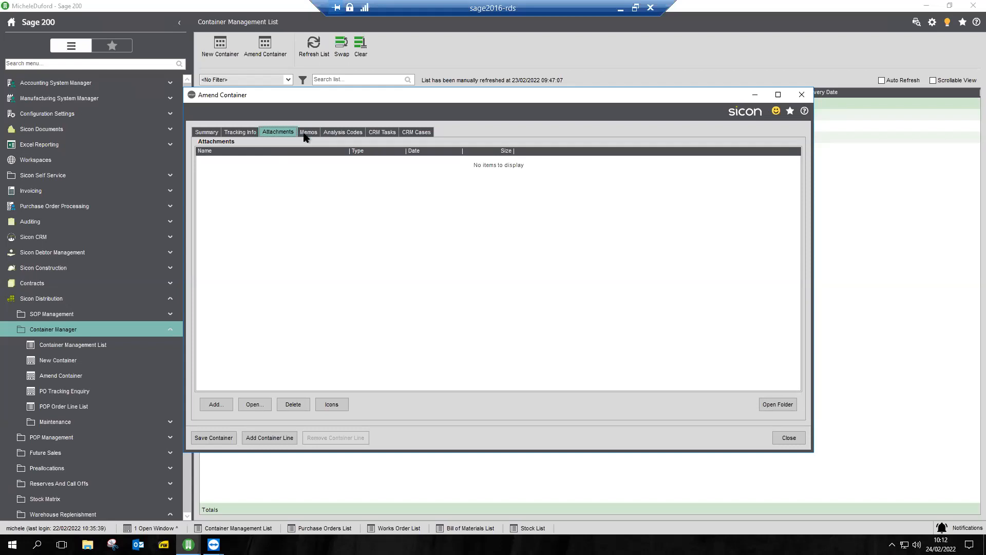
click(339, 135)
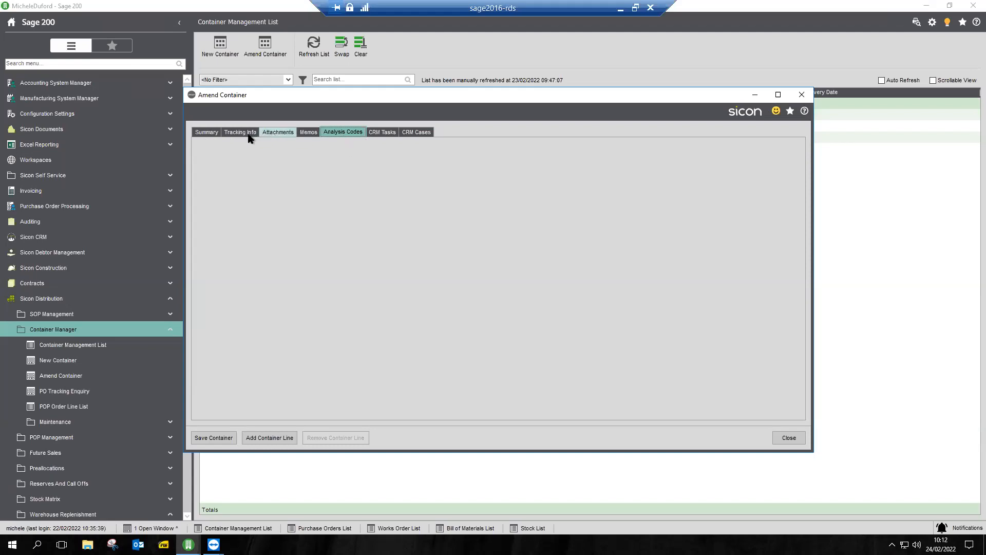
click(210, 136)
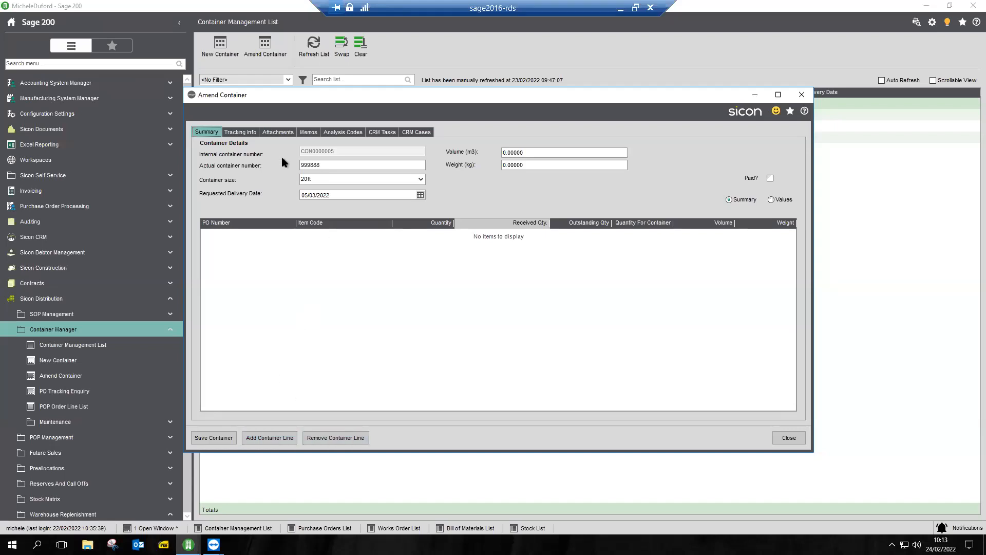
click(787, 438)
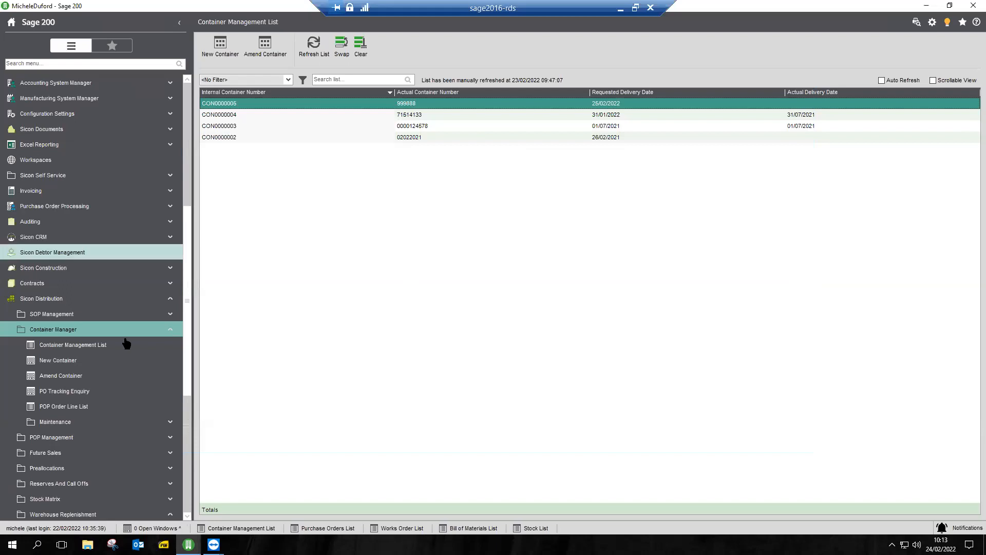
- Open the AMV Haulage purchase order with the Espresso Cup line and set that line's container to CON0000005
click(331, 529)
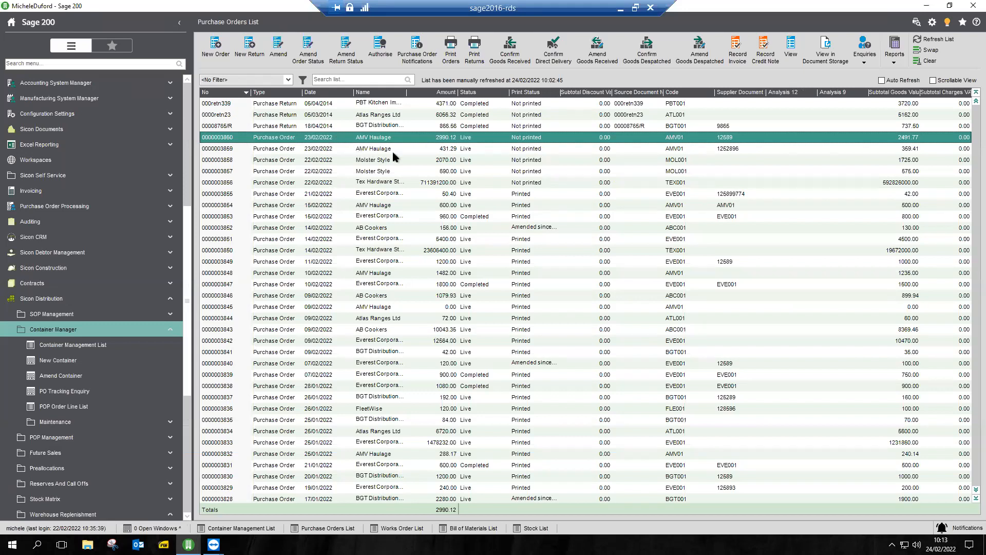
double_click(396, 137)
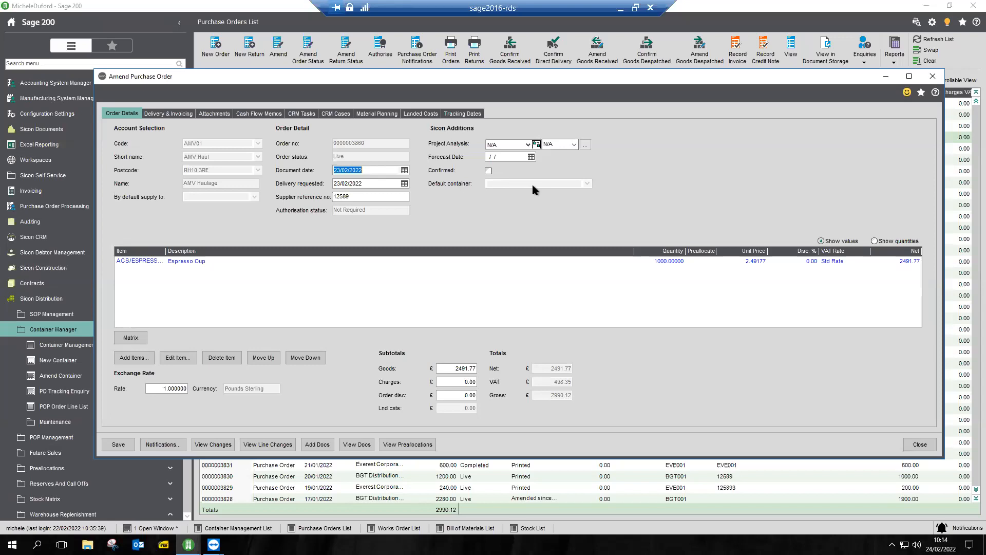
click(142, 264)
click(177, 357)
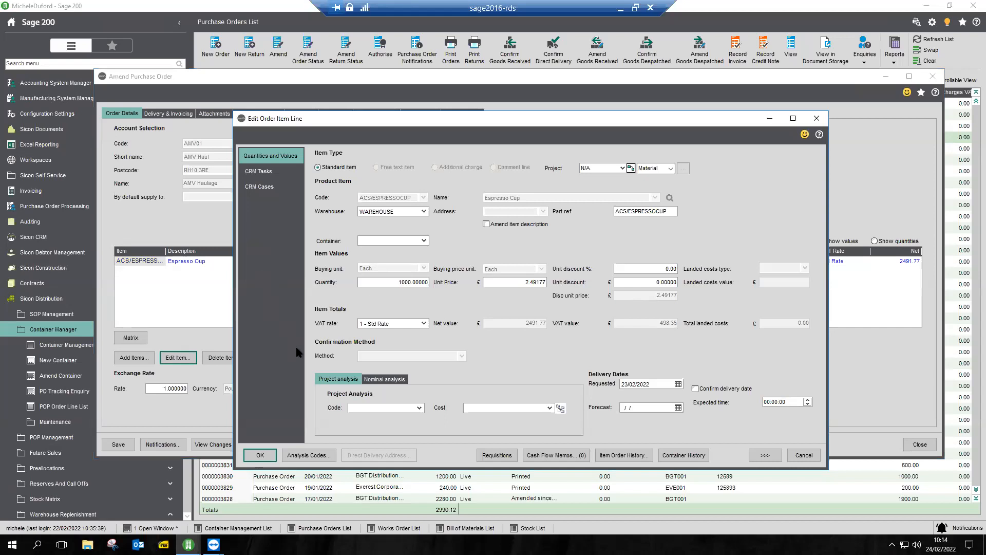
click(423, 240)
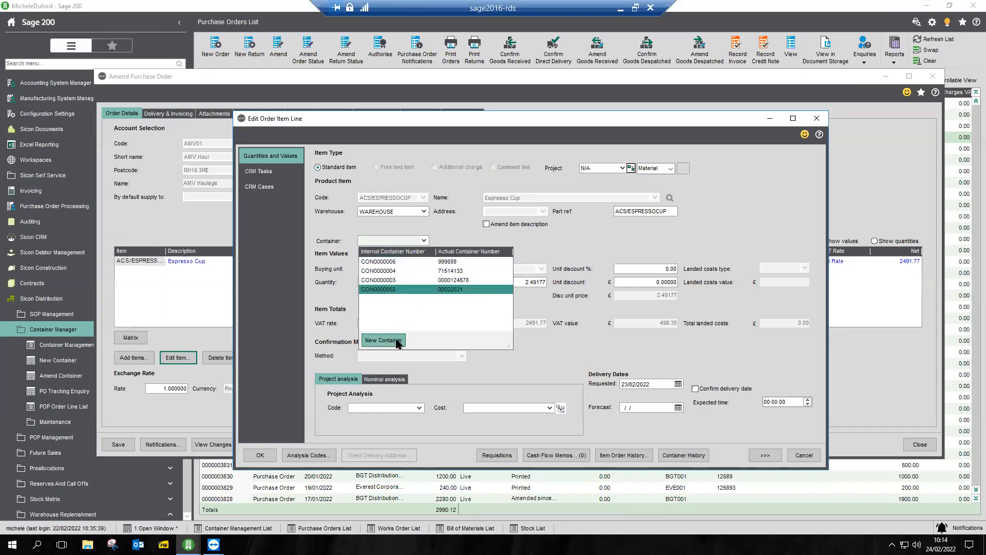
click(410, 263)
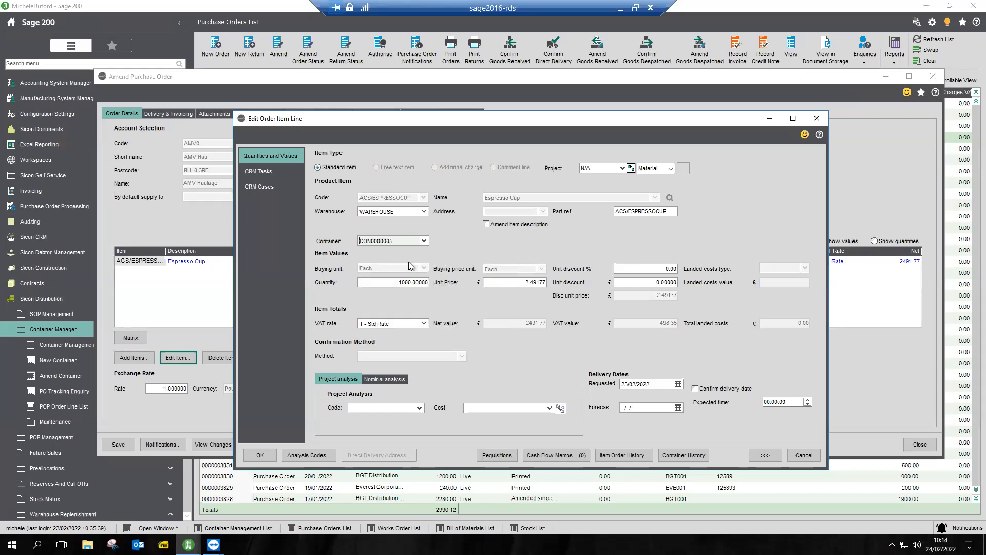
- Confirm the line, accept the container's delivery date as the requested date, and save the purchase order
click(259, 456)
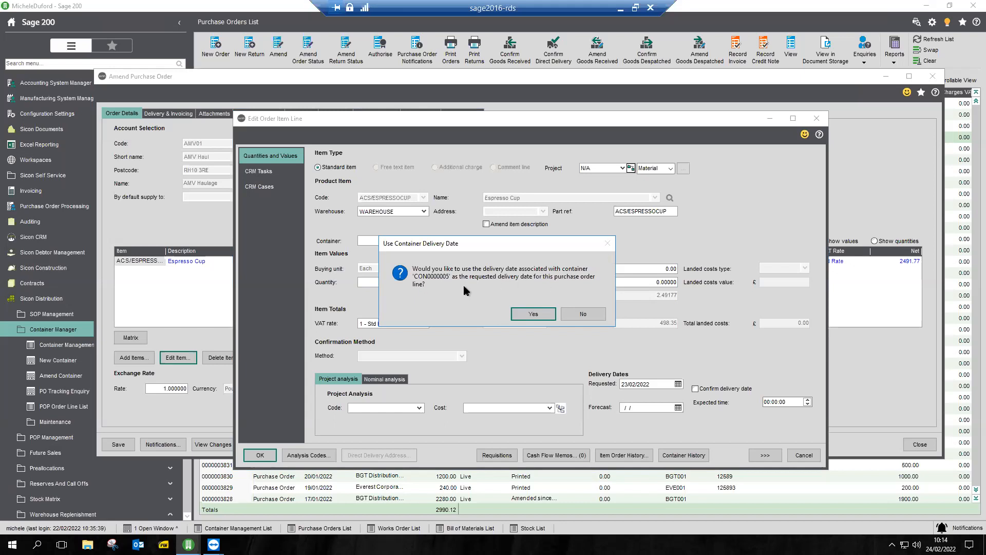
click(531, 316)
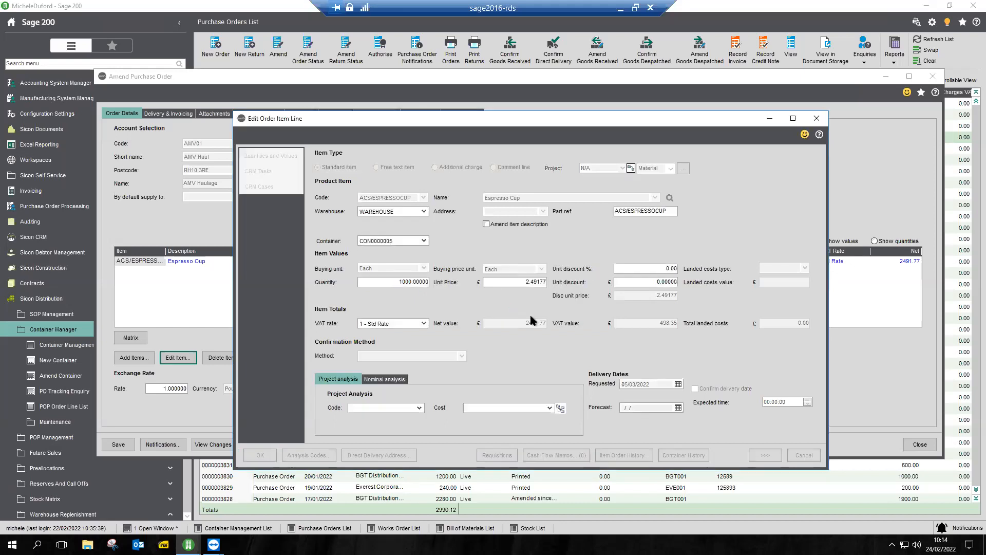
click(124, 445)
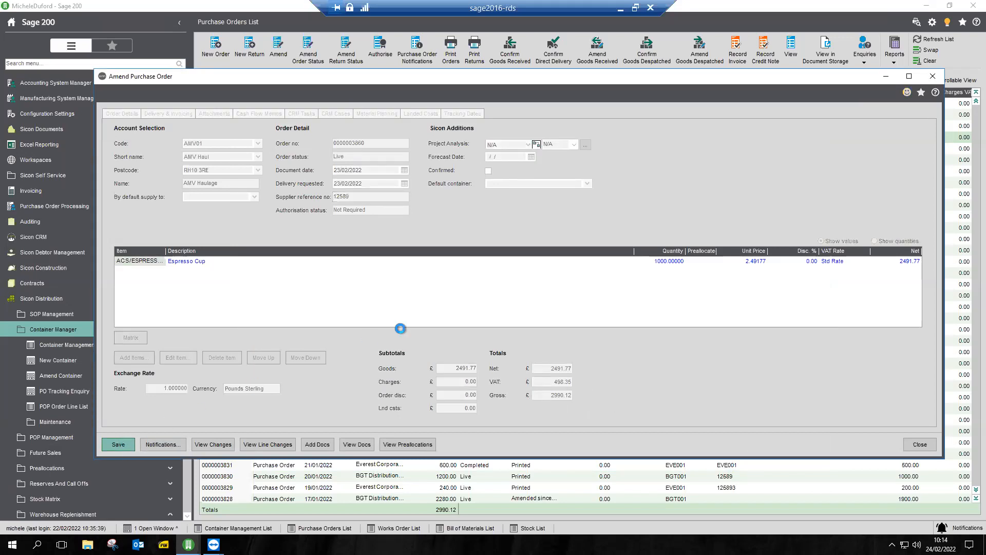
click(436, 339)
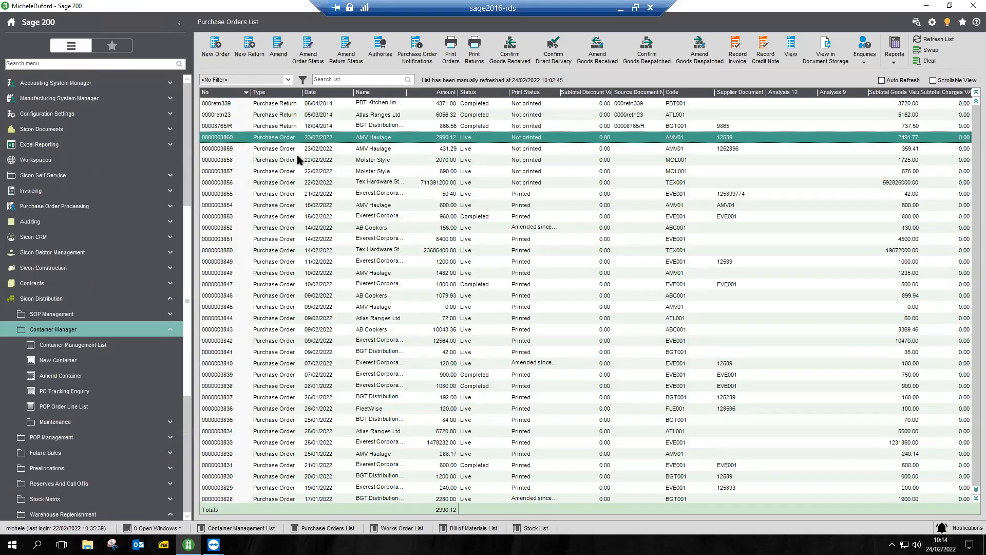
- Open the AMV Haulage order with the Kettle line, assign the line to container CON0000005 and confirm it
click(262, 149)
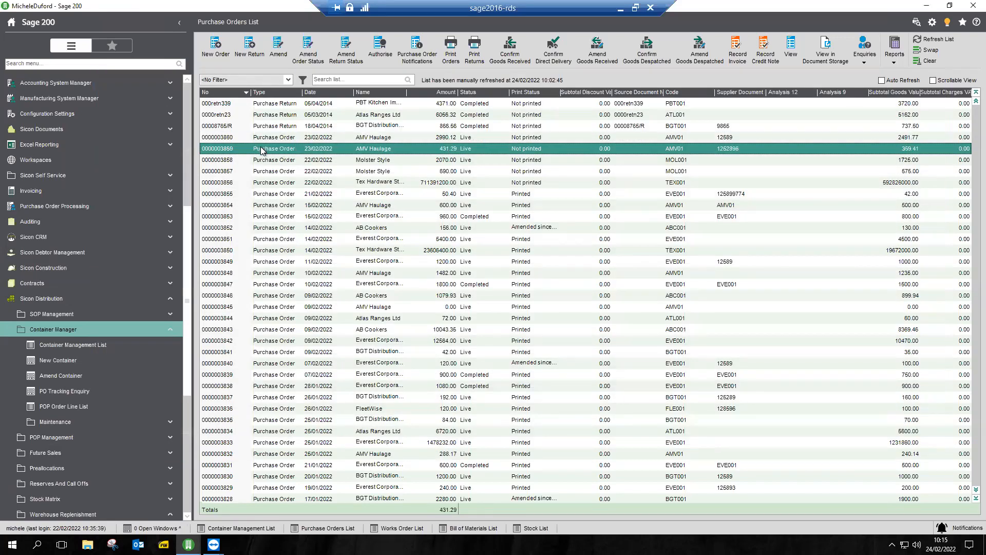
double_click(285, 152)
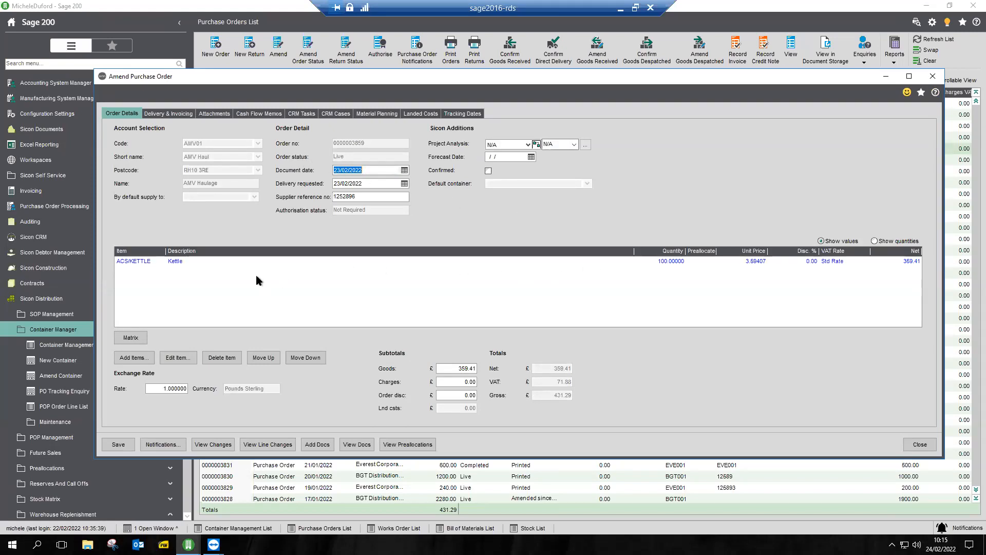
click(129, 262)
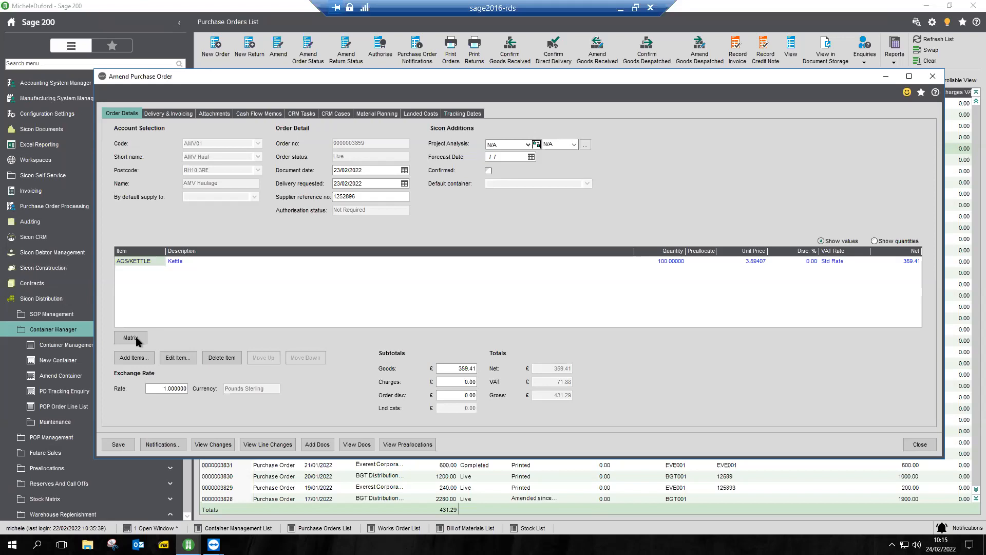
click(177, 357)
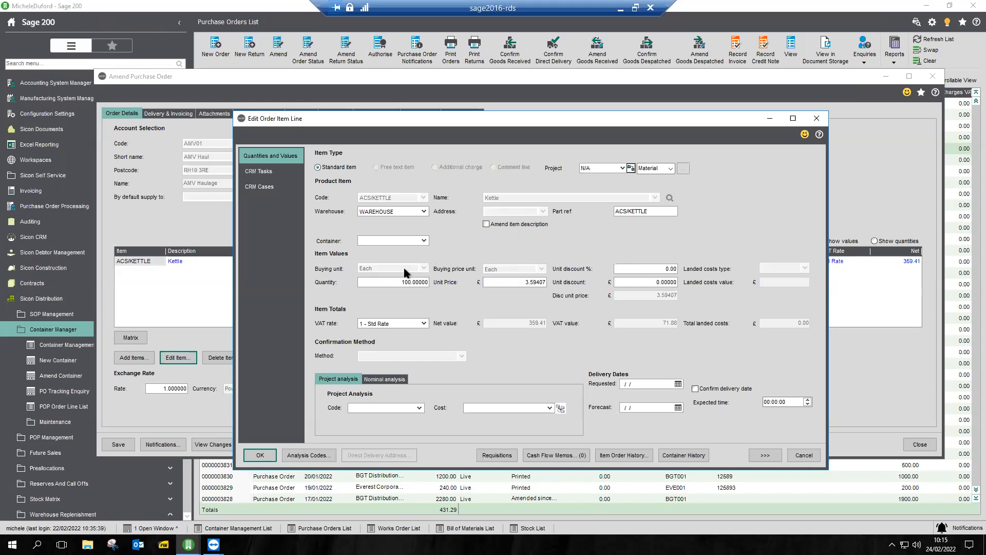
click(421, 240)
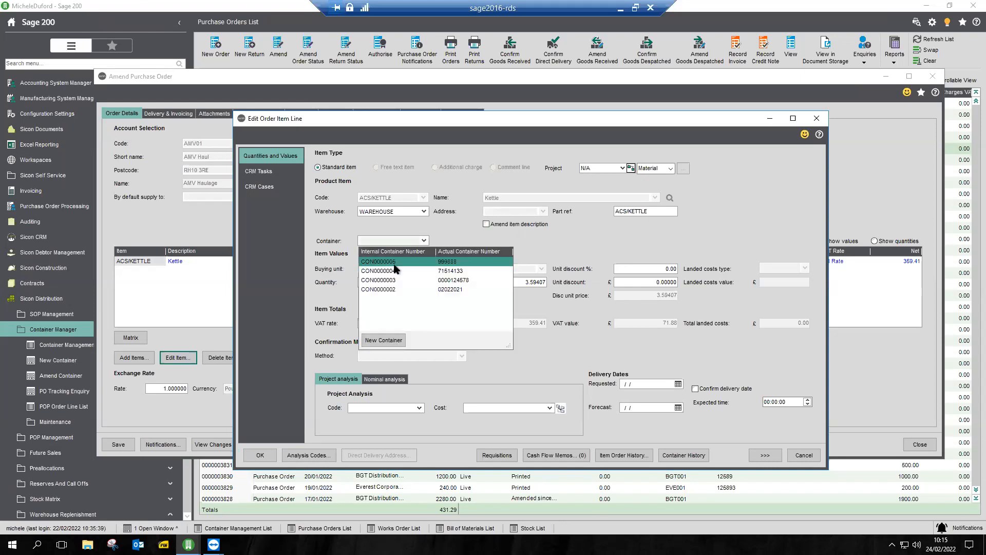
click(396, 262)
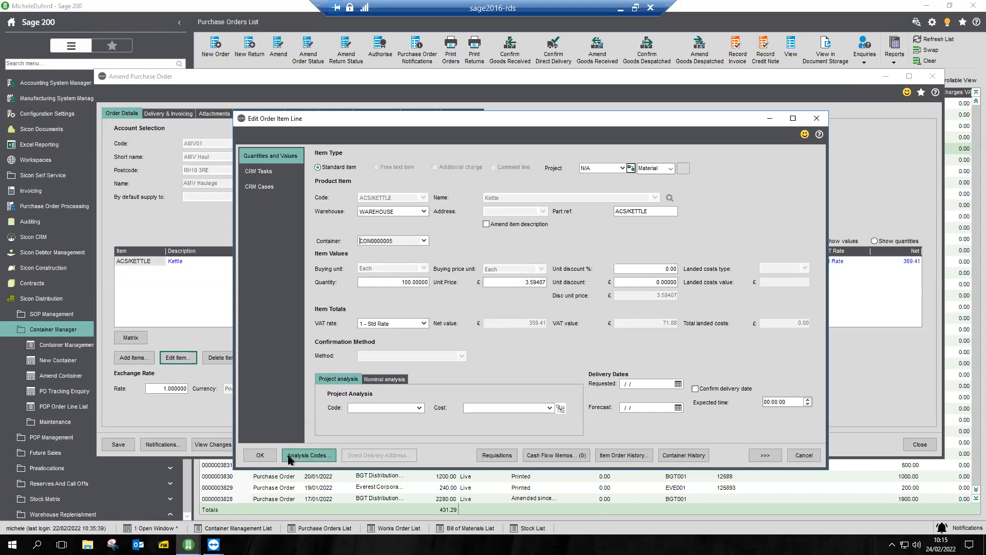
click(267, 455)
click(525, 314)
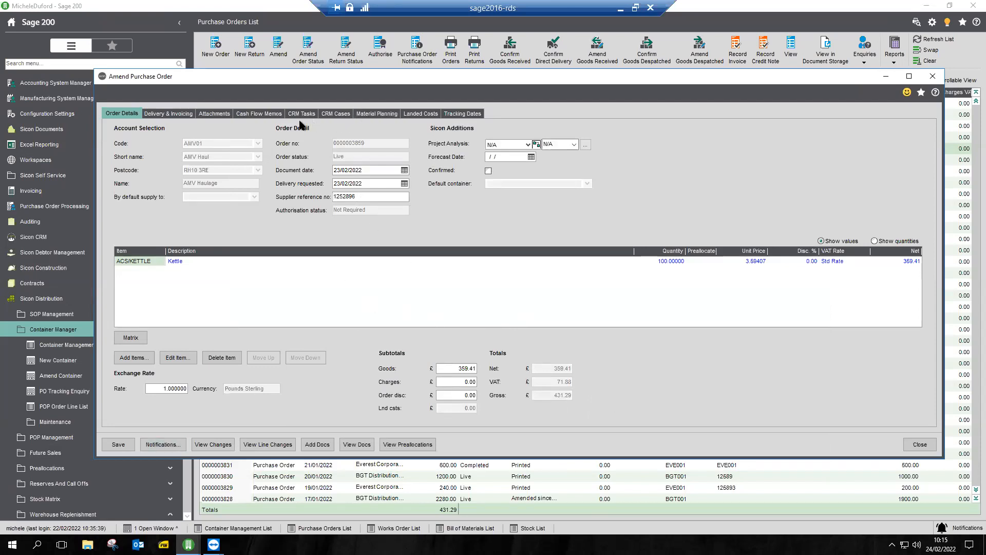
- Open the order's Tracking Dates, decline setting up tracking profiles, and check the tracking profile list
click(465, 113)
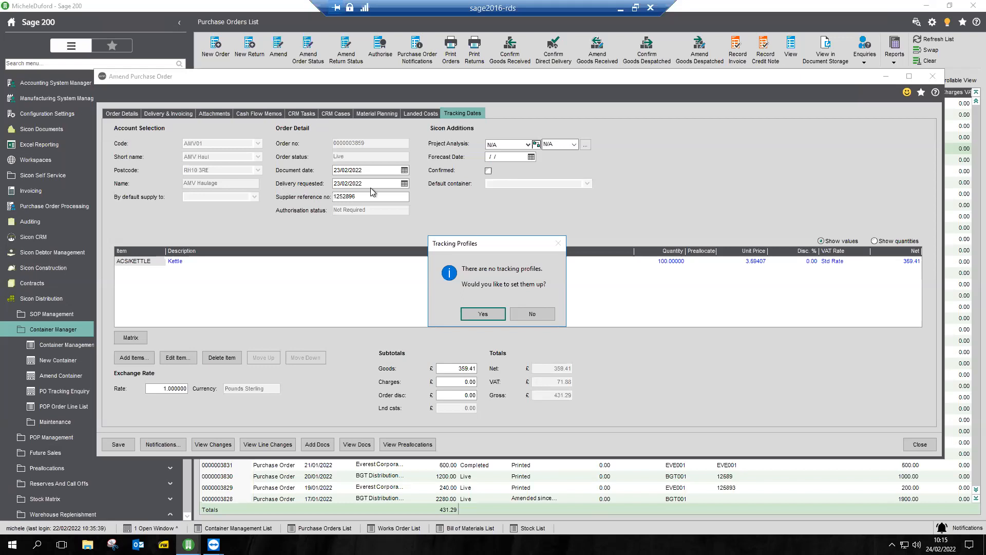
click(520, 311)
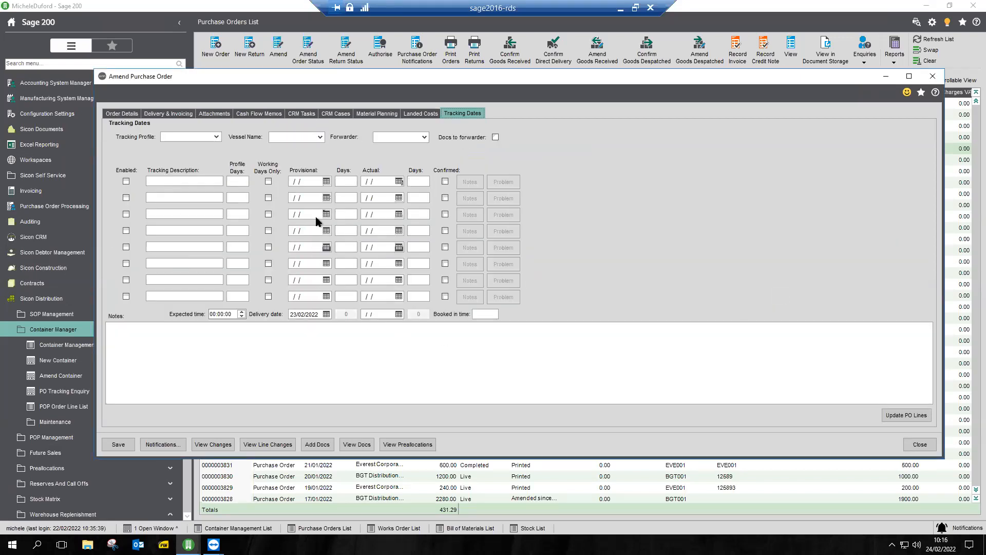
click(216, 138)
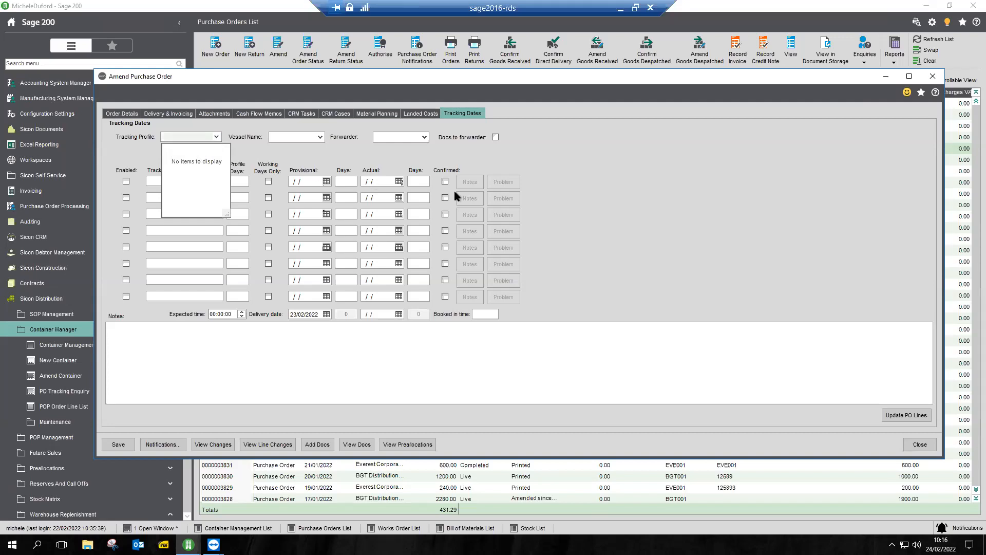
click(642, 260)
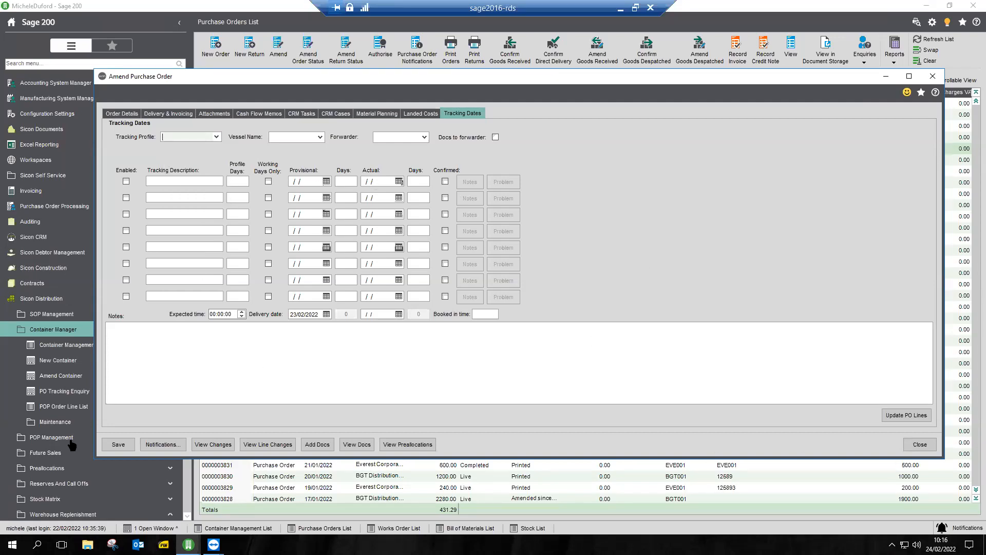
- Save the purchase order and close it
click(122, 445)
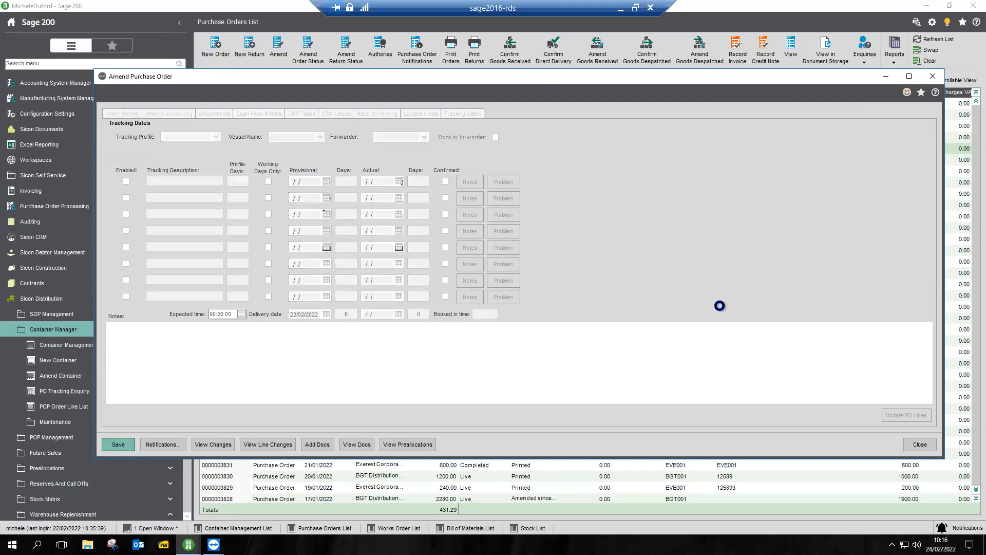
click(438, 337)
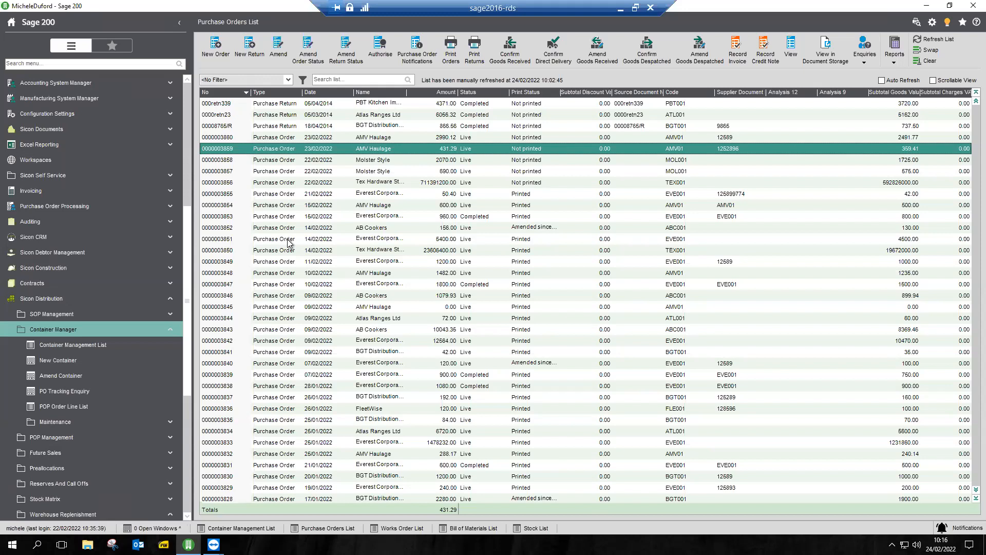
- Open container CON0000005 to review the purchase order lines assigned to it, then close it
click(253, 529)
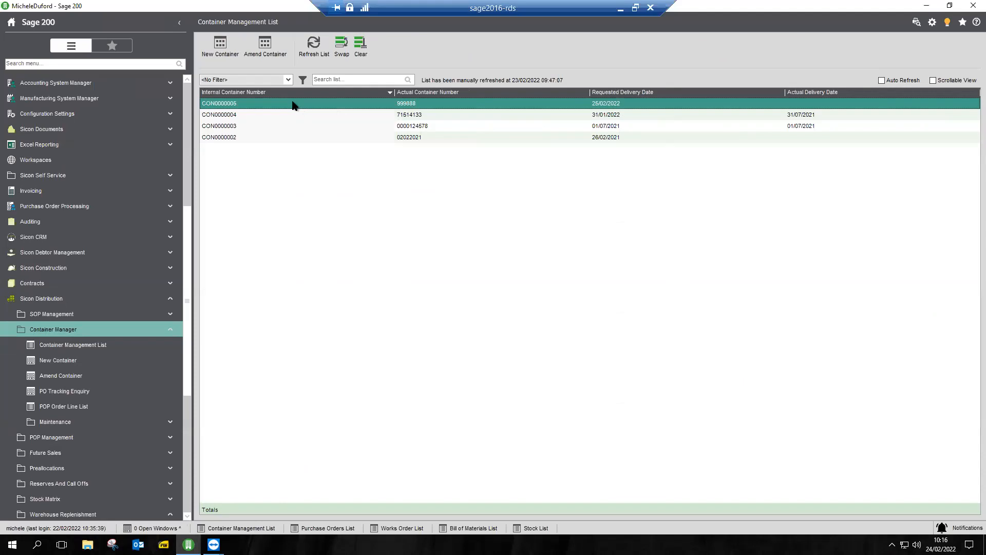
double_click(293, 105)
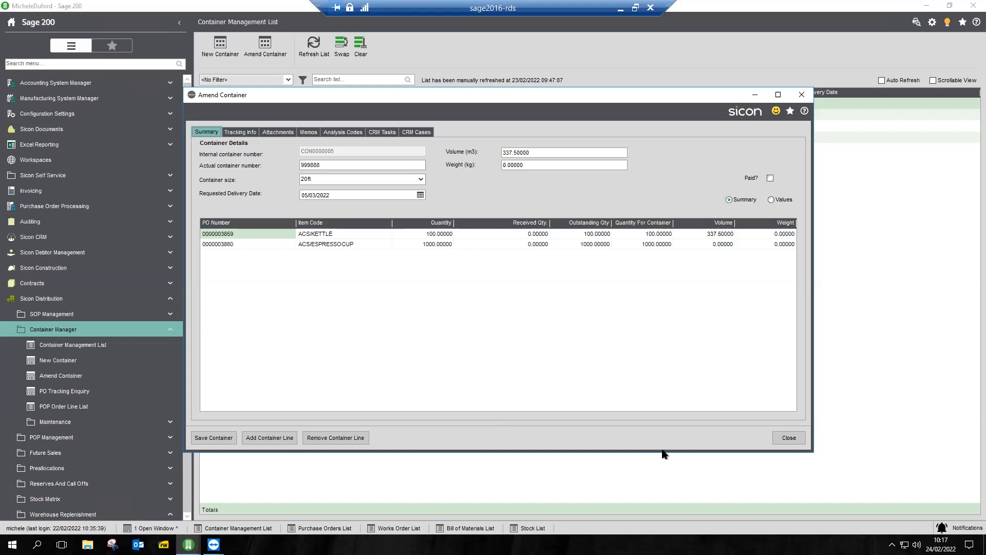
click(789, 438)
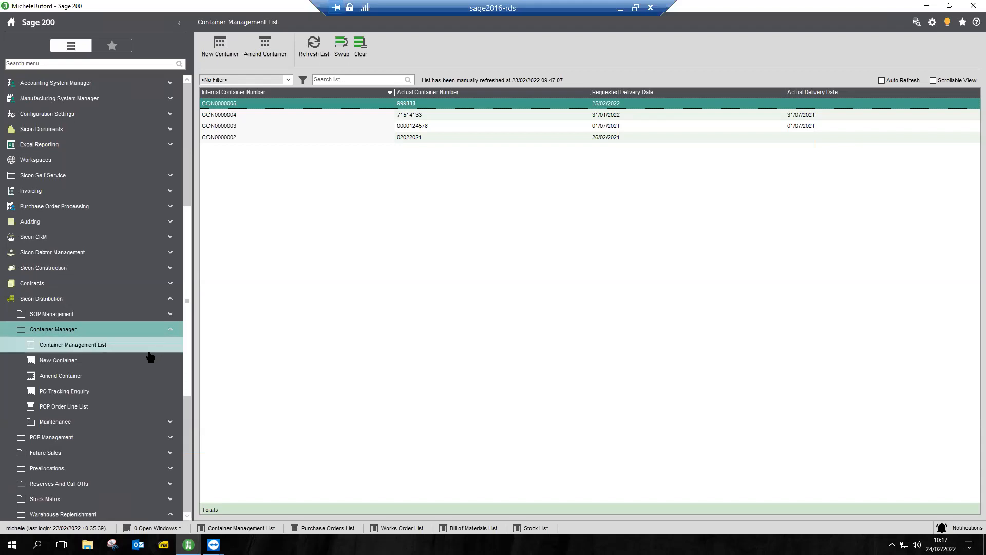
- Start a new stock shortage transfer with despatch date 24/02/2022 and destination warehouse FACTORY
scroll(150, 357, down, 2)
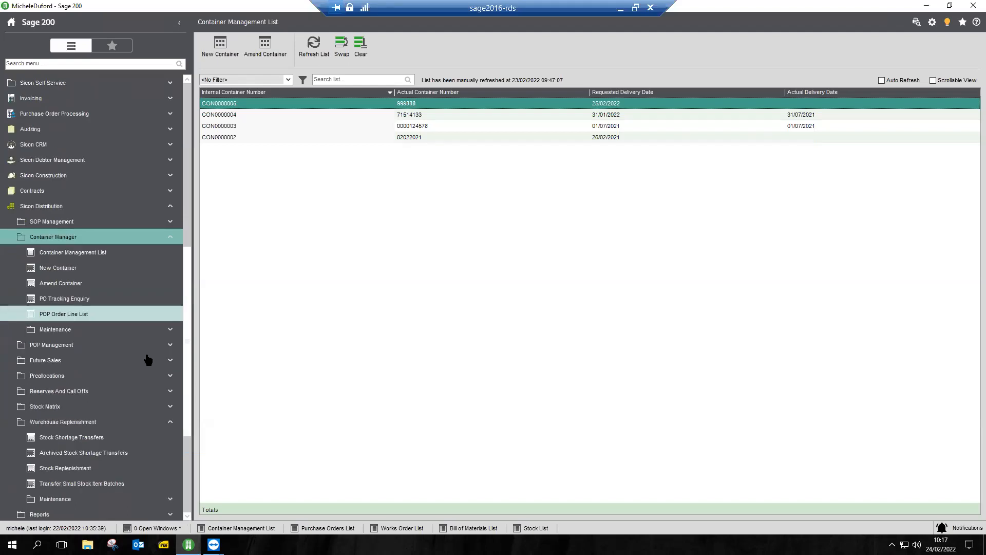
scroll(148, 360, down, 1)
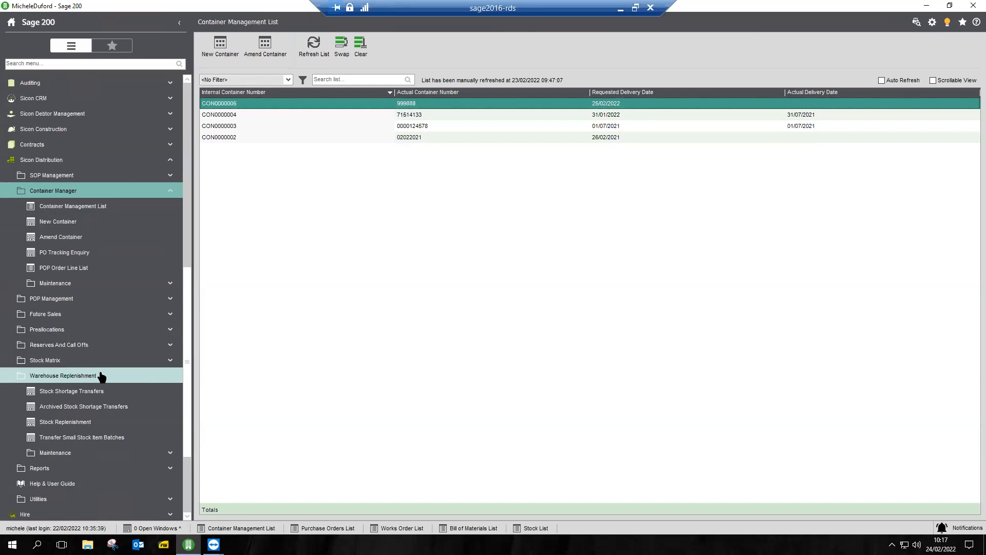
click(77, 392)
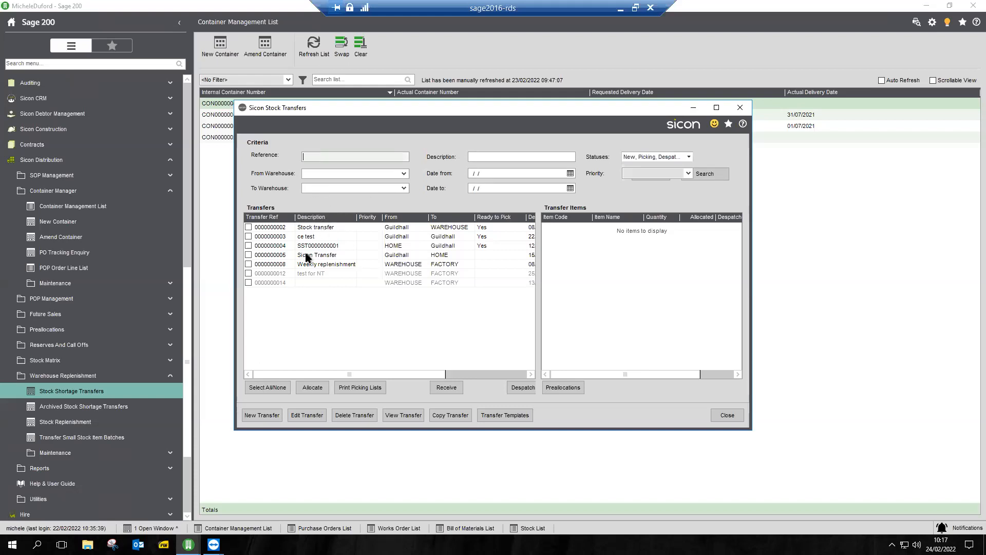
click(272, 417)
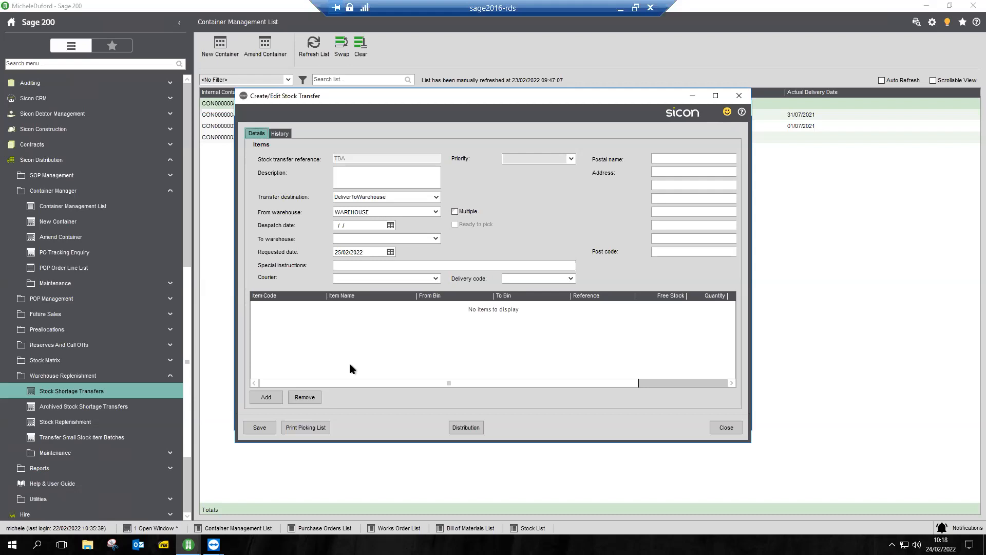
click(391, 225)
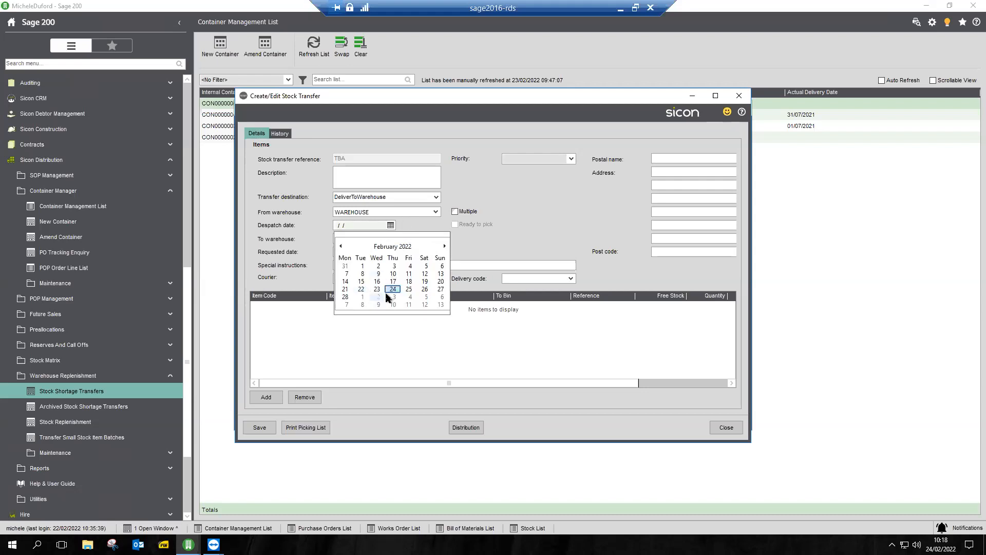
click(392, 288)
click(432, 240)
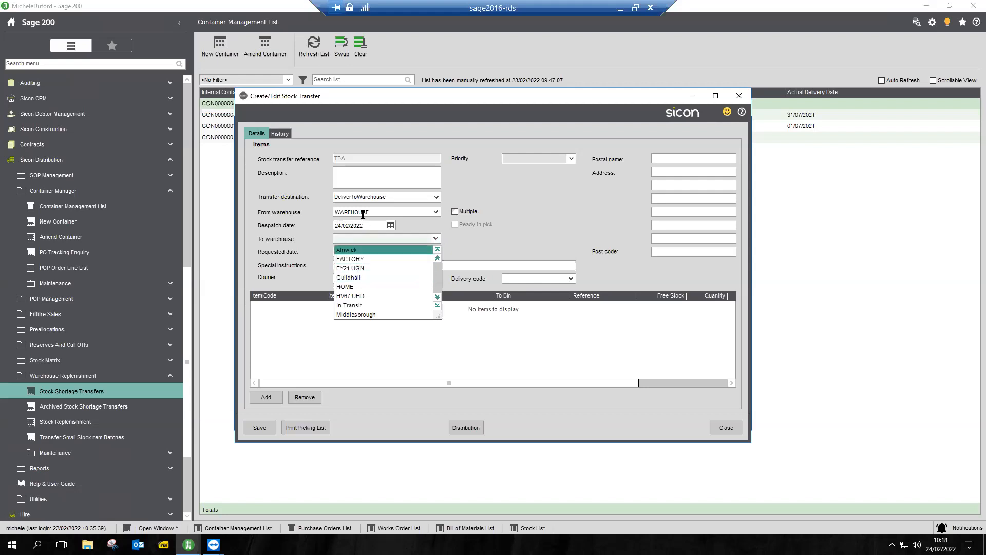
click(378, 260)
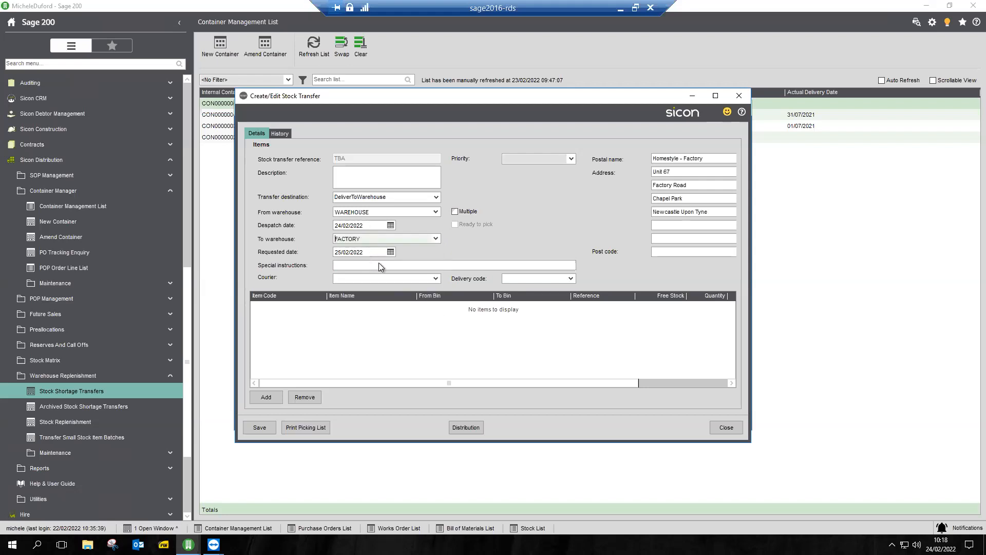
- Add a transfer line for item ACS/DOORPACK
click(267, 398)
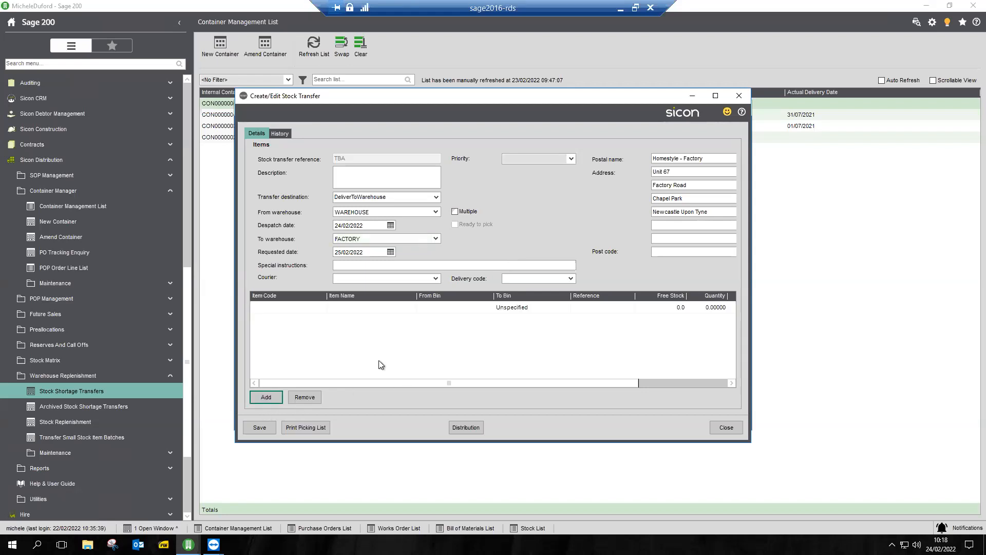
click(286, 308)
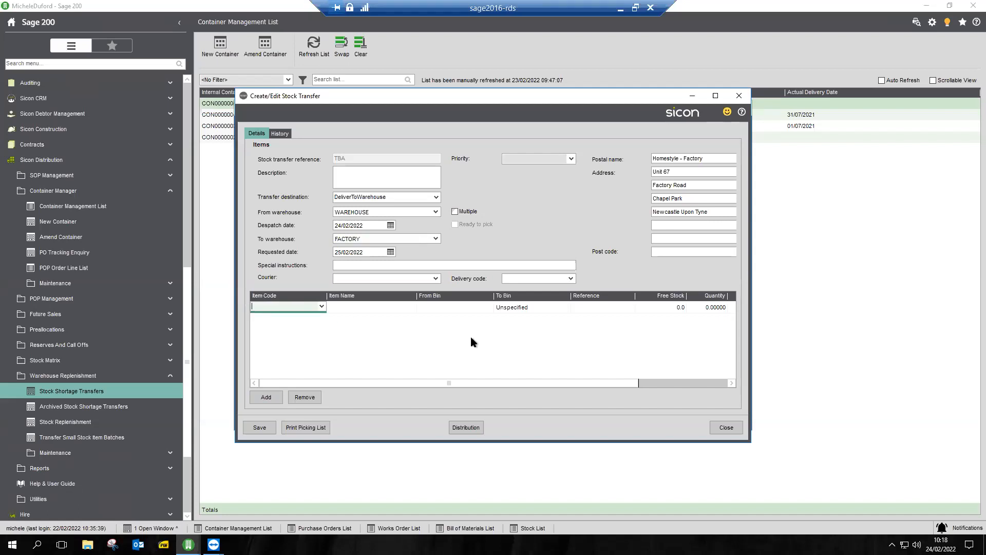
click(322, 308)
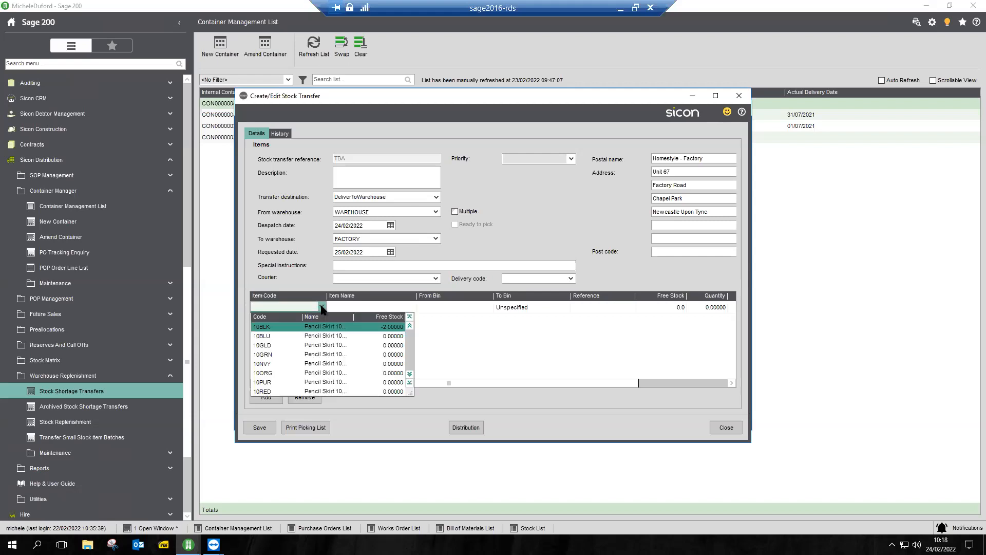
scroll(367, 345, down, 1)
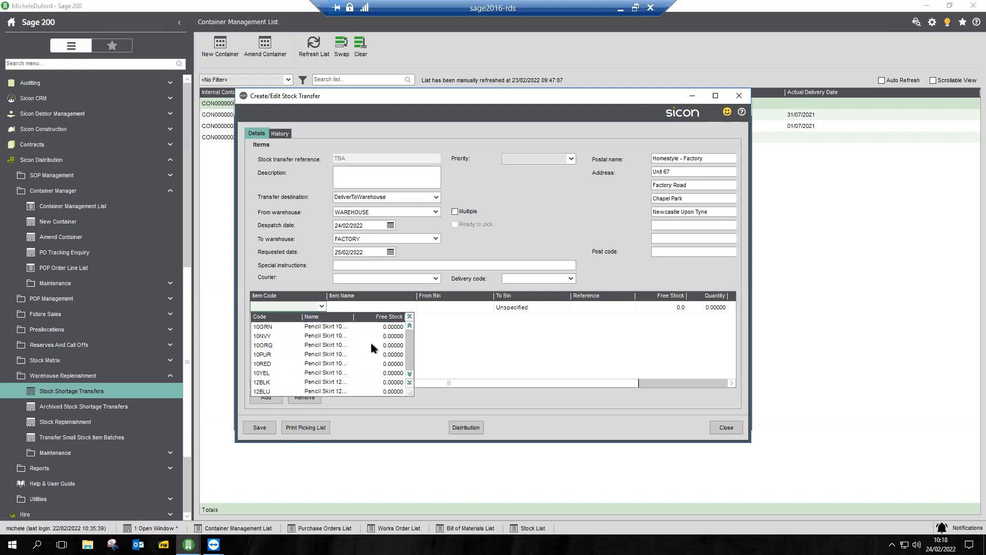
click(408, 374)
click(409, 374)
click(409, 374)
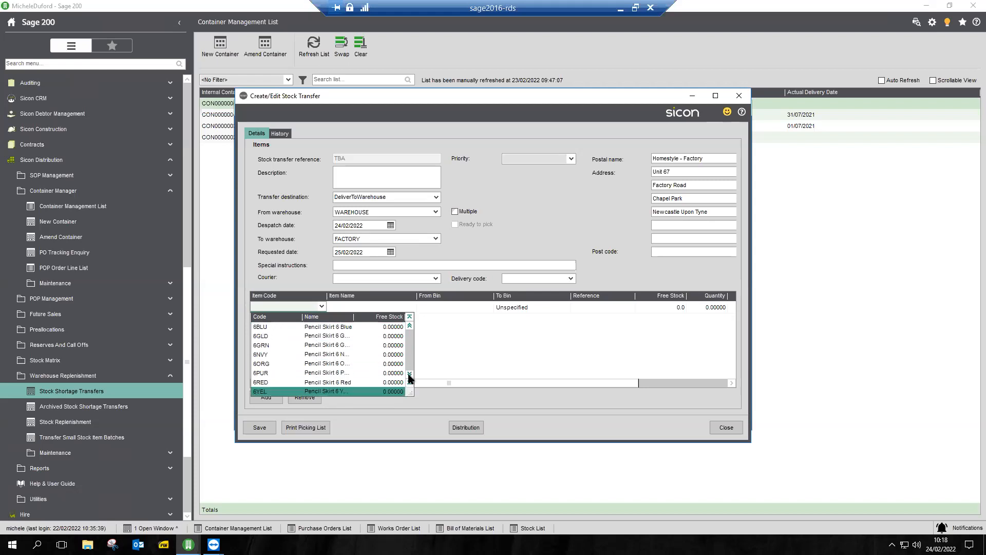
click(409, 374)
click(409, 375)
click(410, 374)
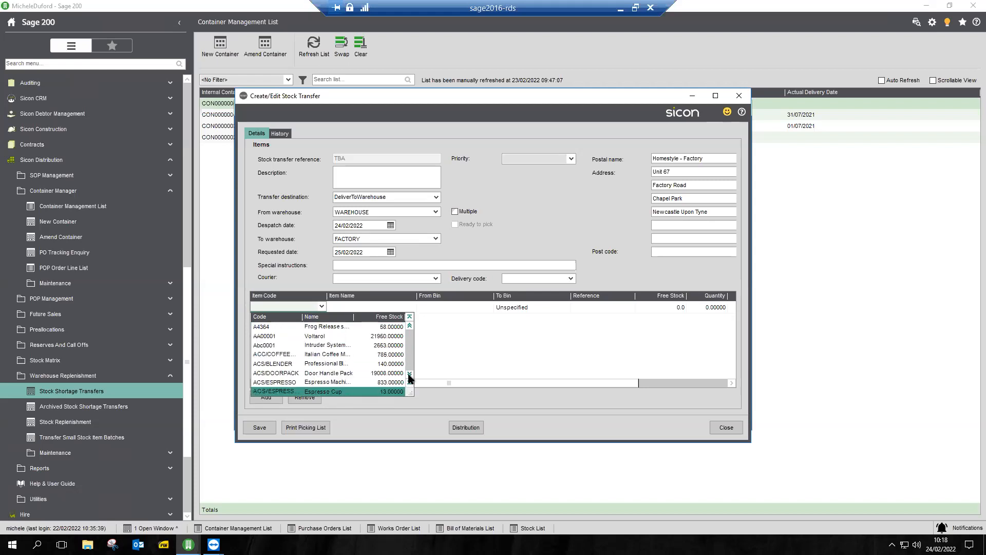
click(338, 373)
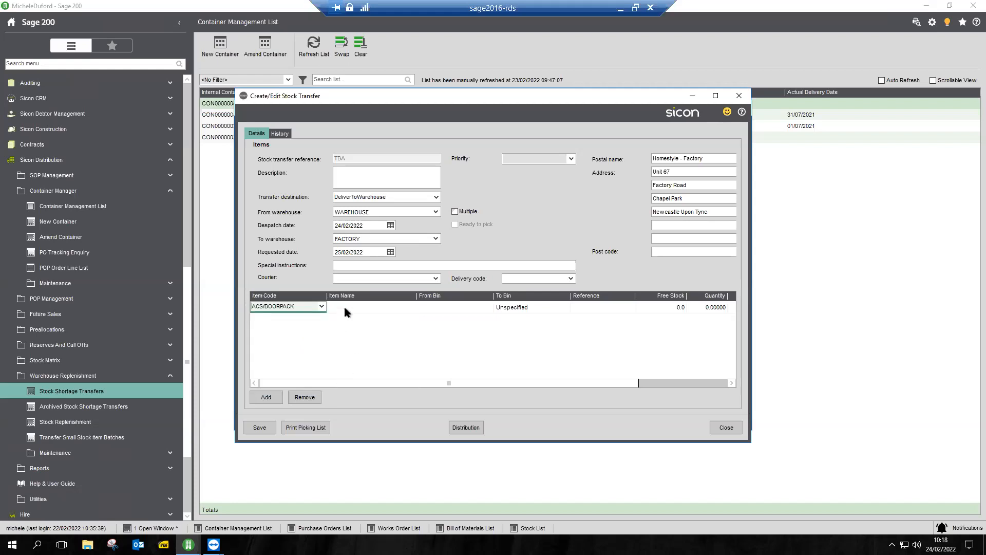
- Set the line's from bin to AC-10-A and its to bin to GoodsIn
click(437, 308)
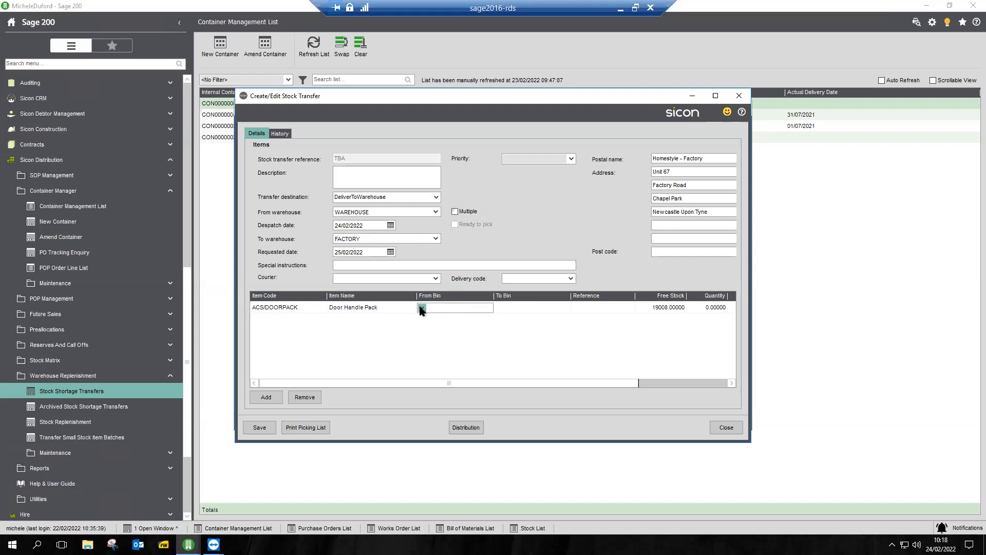
click(421, 308)
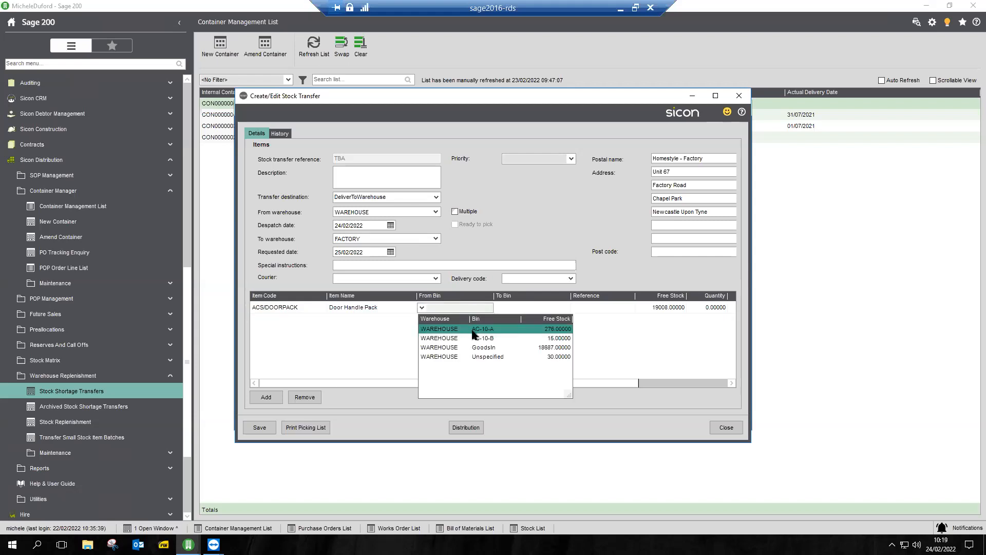
click(472, 330)
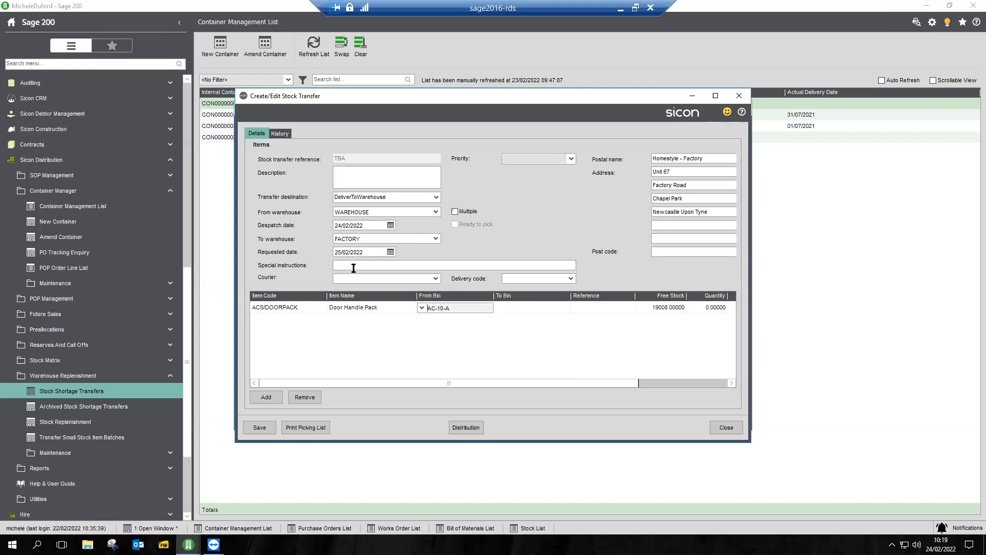
click(548, 307)
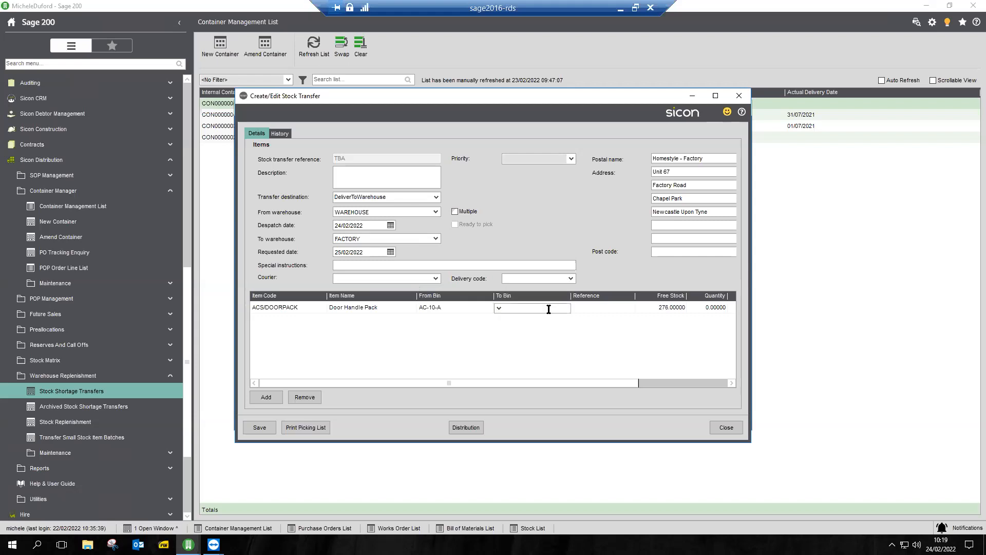
click(499, 309)
click(524, 331)
click(701, 308)
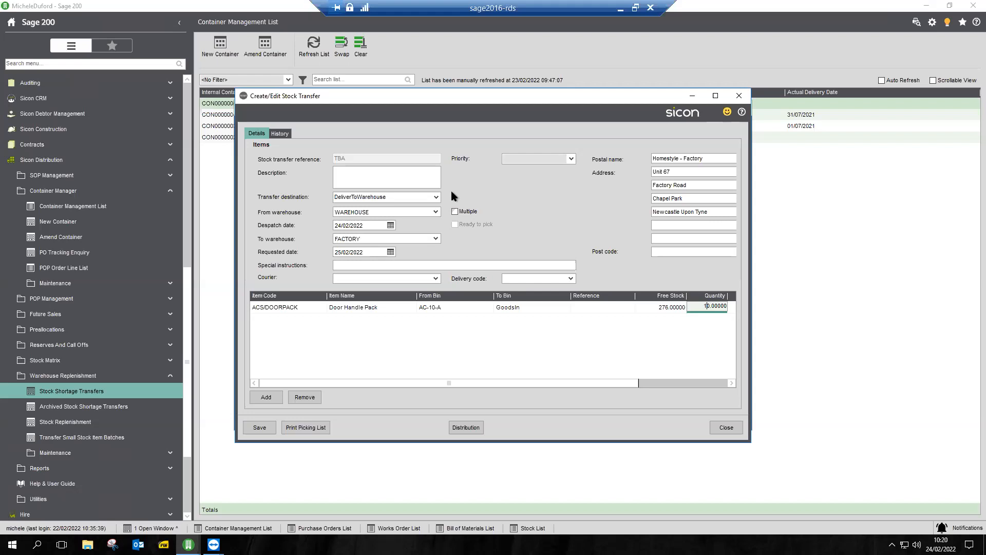
- Widen the transfer window and set the line's quantity and allocated amount to 10
drag(751, 247, 906, 245)
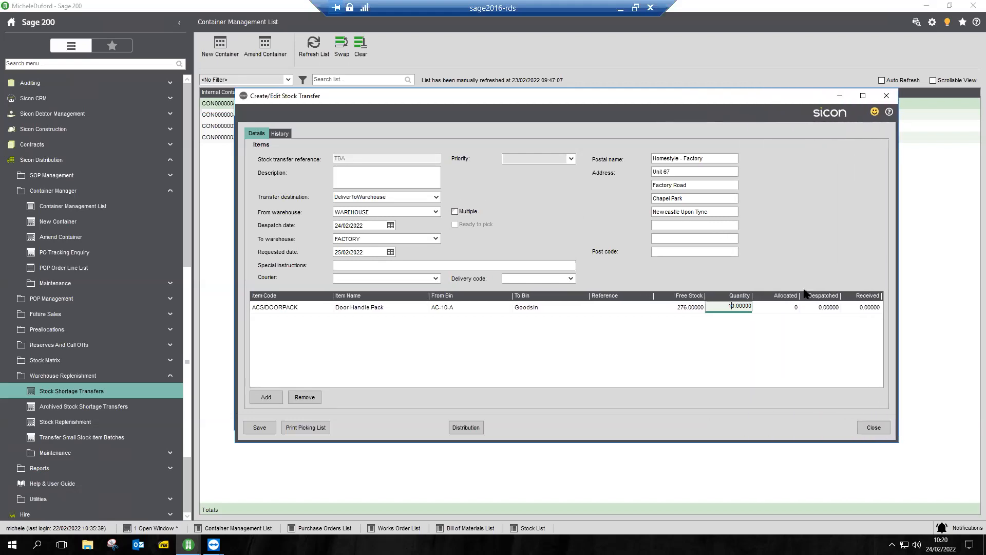
click(776, 308)
text(10)
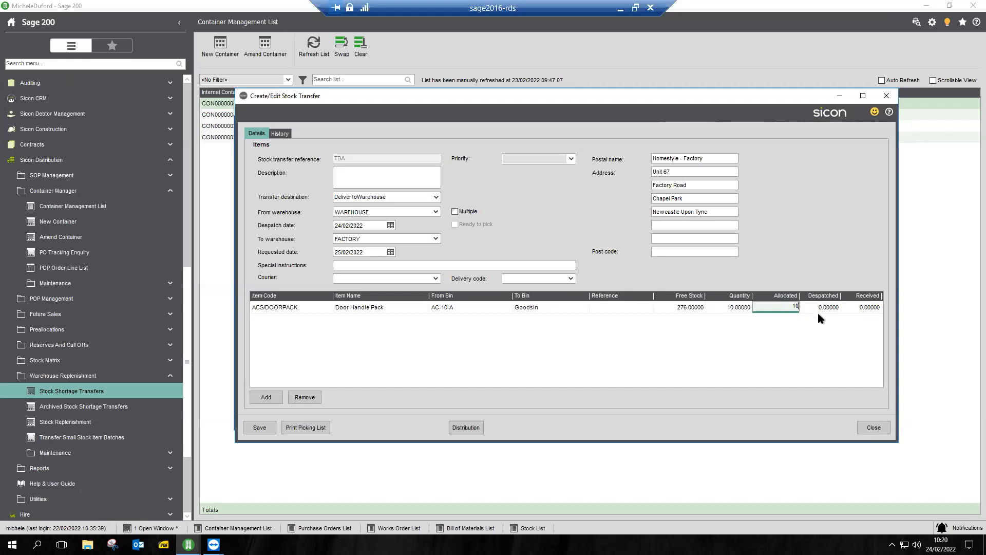
click(818, 311)
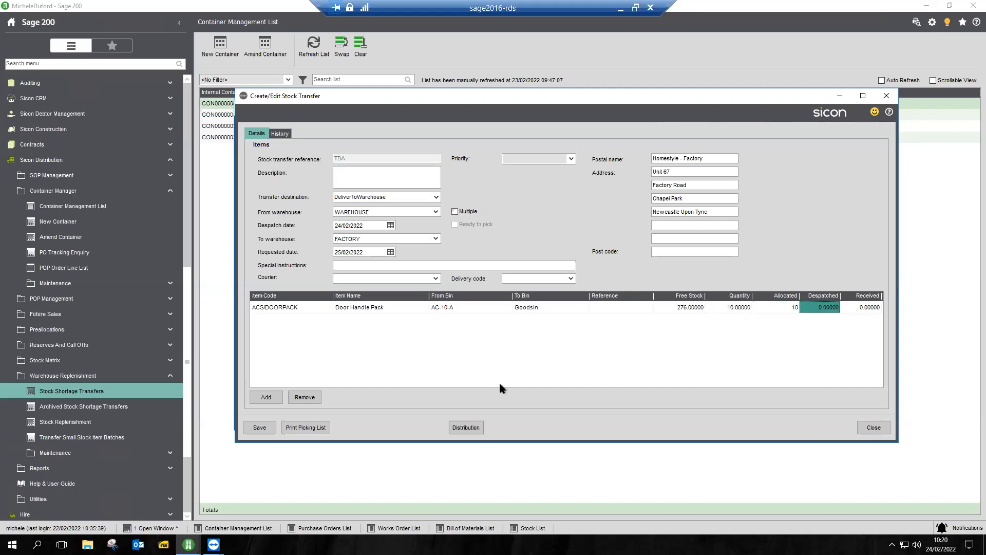
- Save the transfer, print its picking list, and save and close the transfer
click(250, 429)
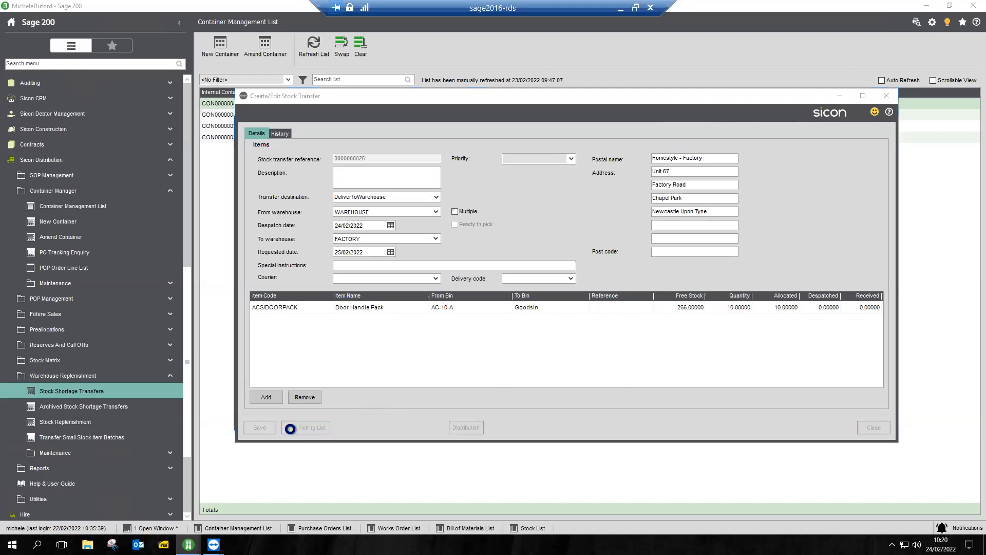
click(291, 428)
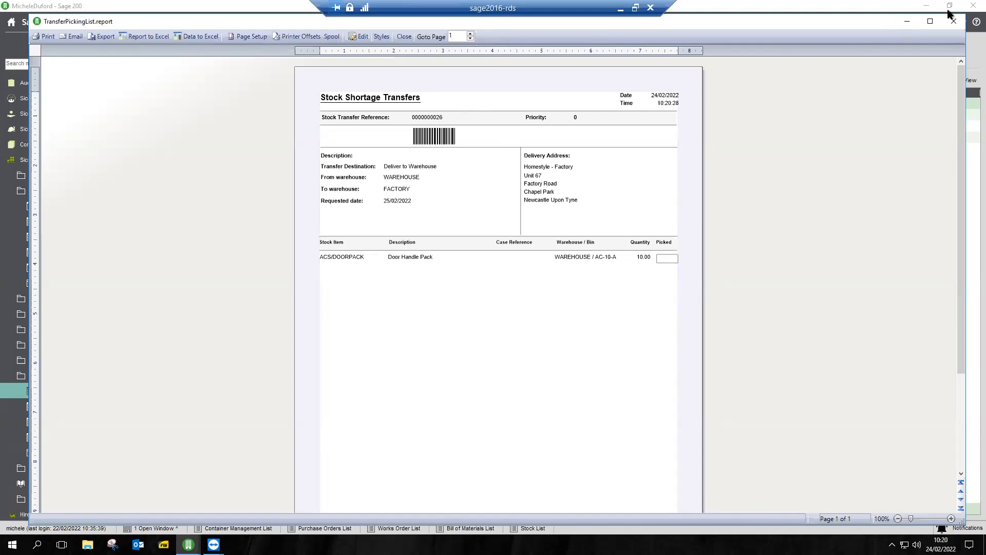
click(960, 22)
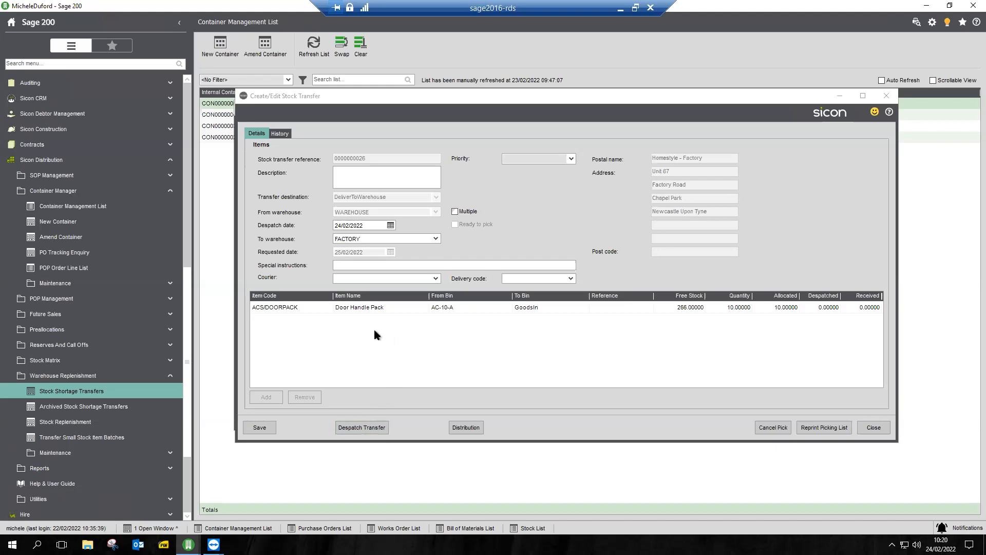
click(261, 427)
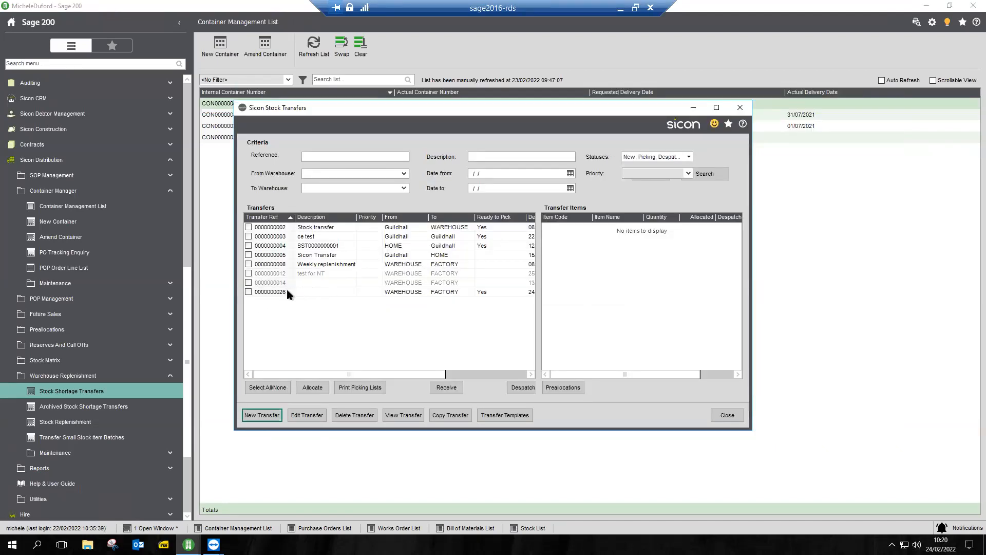
click(273, 296)
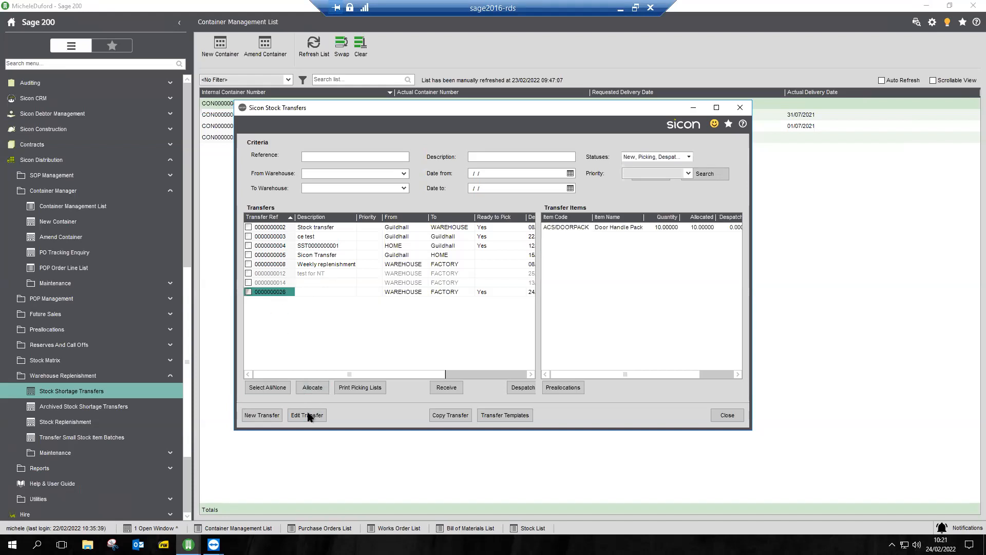
click(305, 416)
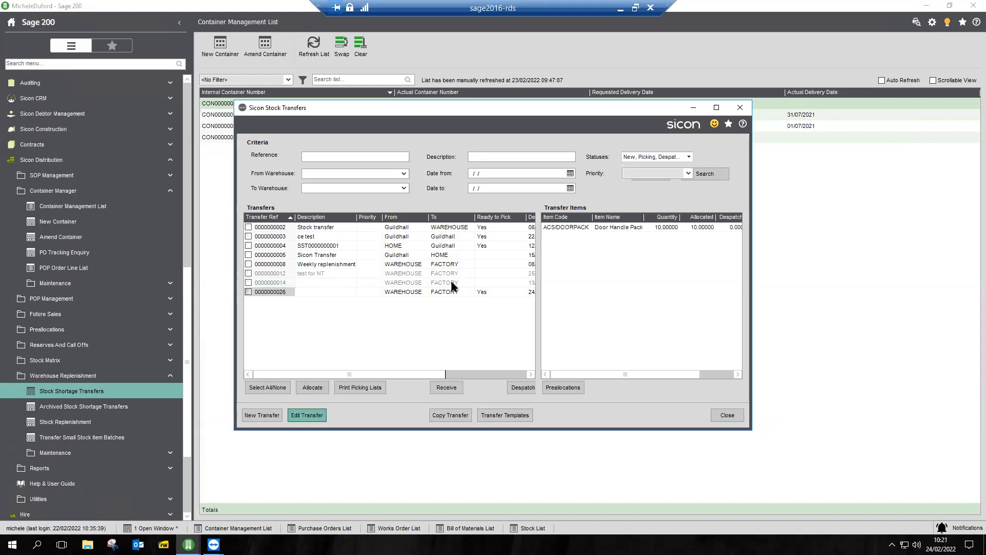
click(362, 179)
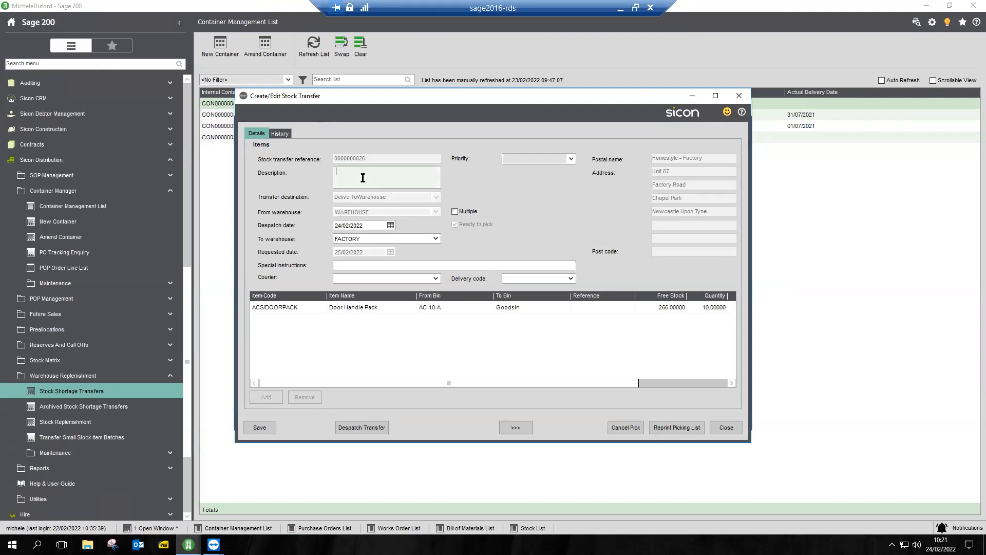
text(Test for Envisage)
click(257, 428)
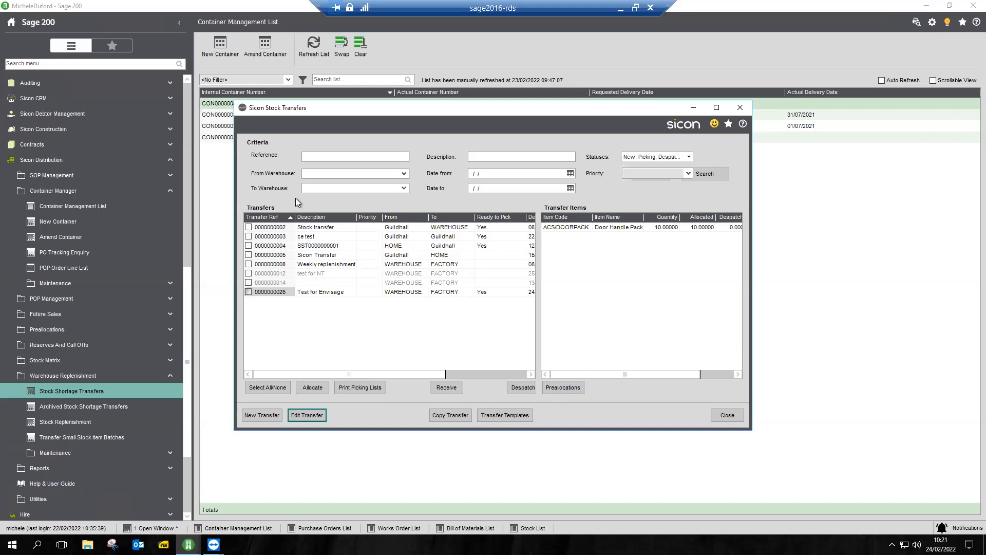
click(740, 108)
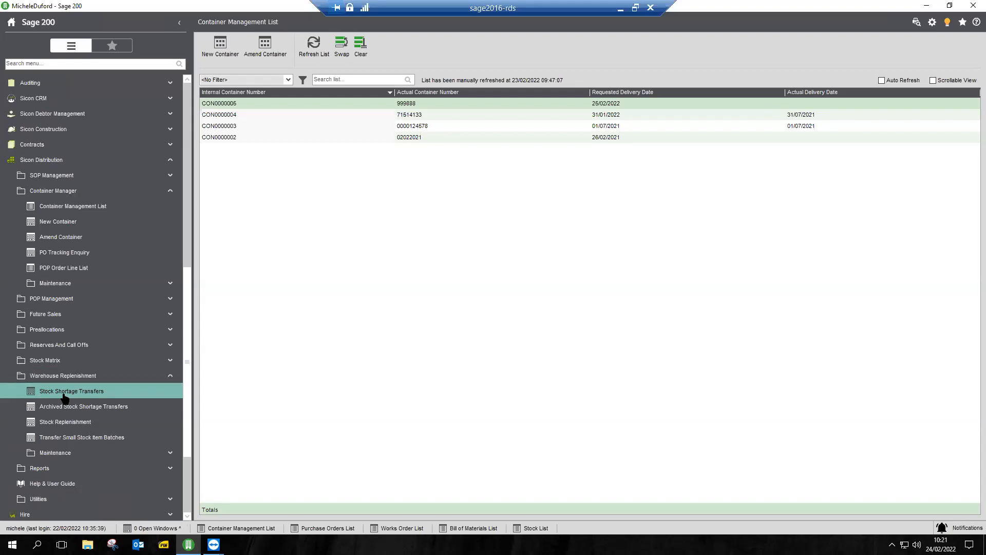
- Open and close the Stock Replenishment window, then switch to the Purchase Orders List
click(66, 421)
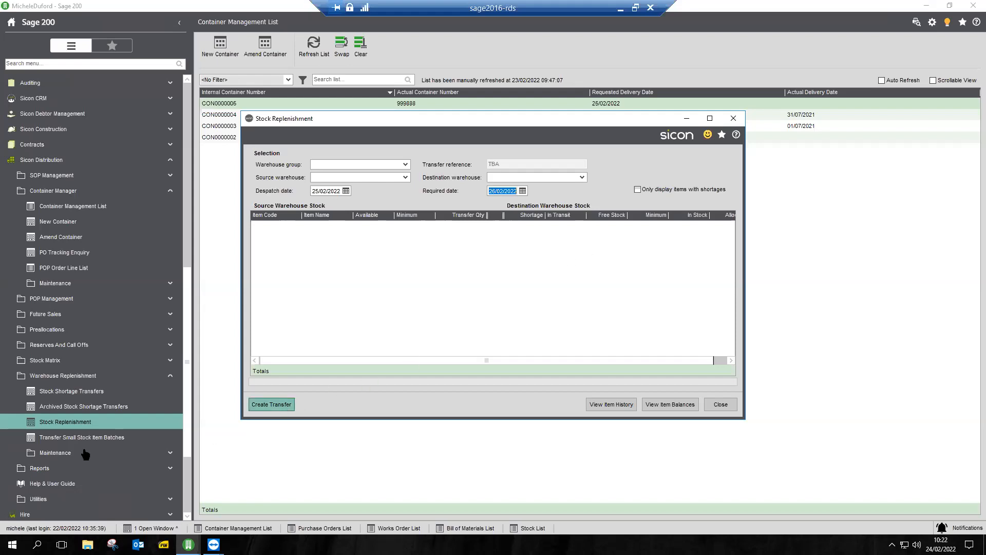
click(719, 405)
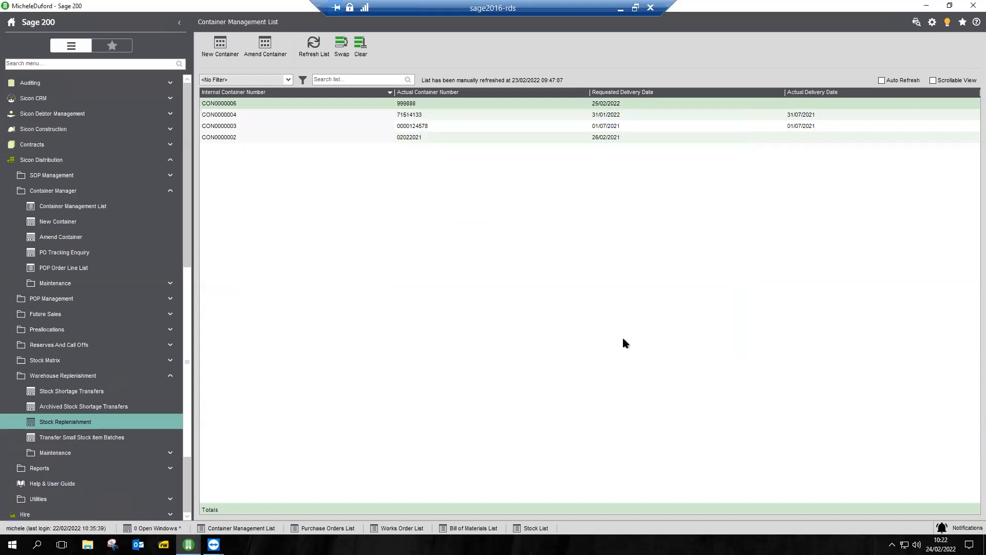
click(188, 99)
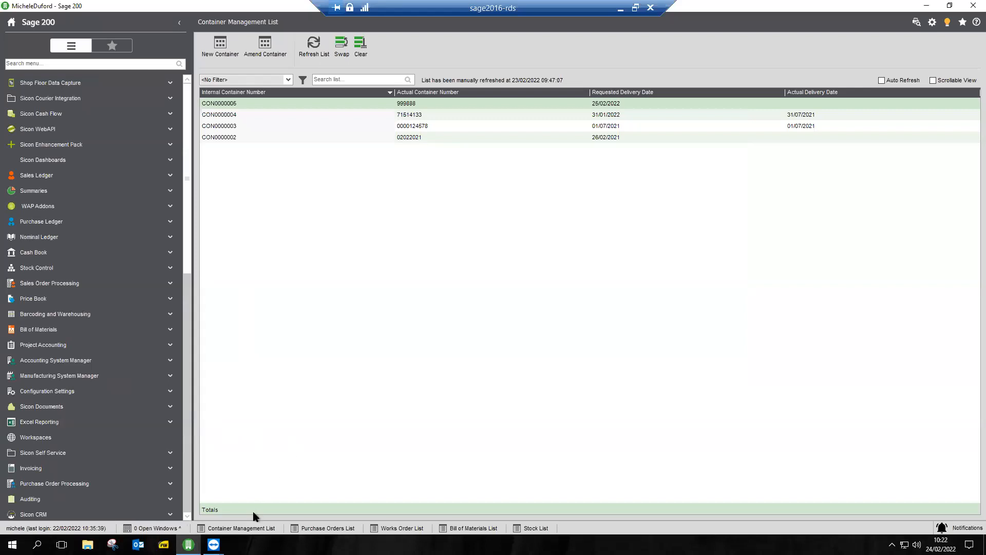
click(336, 530)
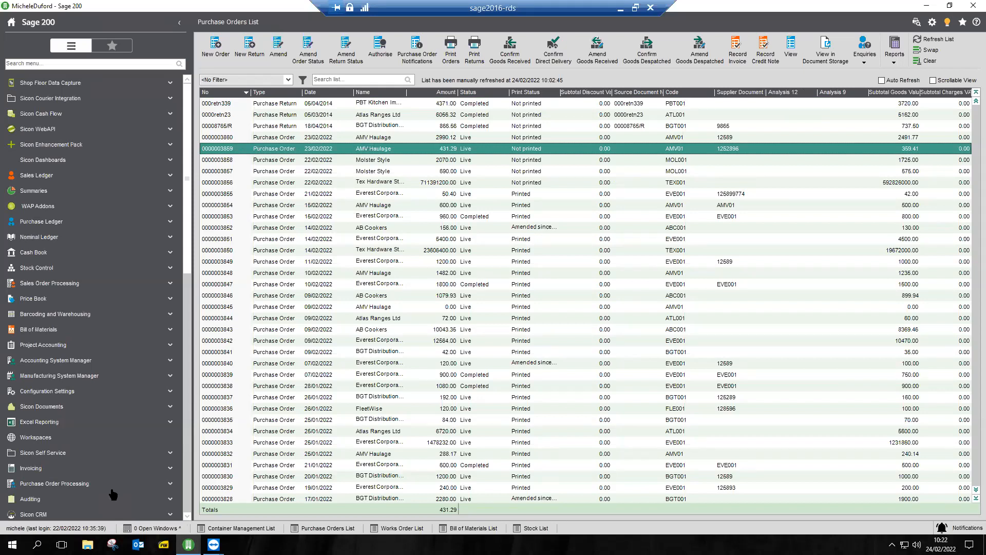
- Switch to the TeamViewer handheld session and back to Sage 200
mouse_move(213, 544)
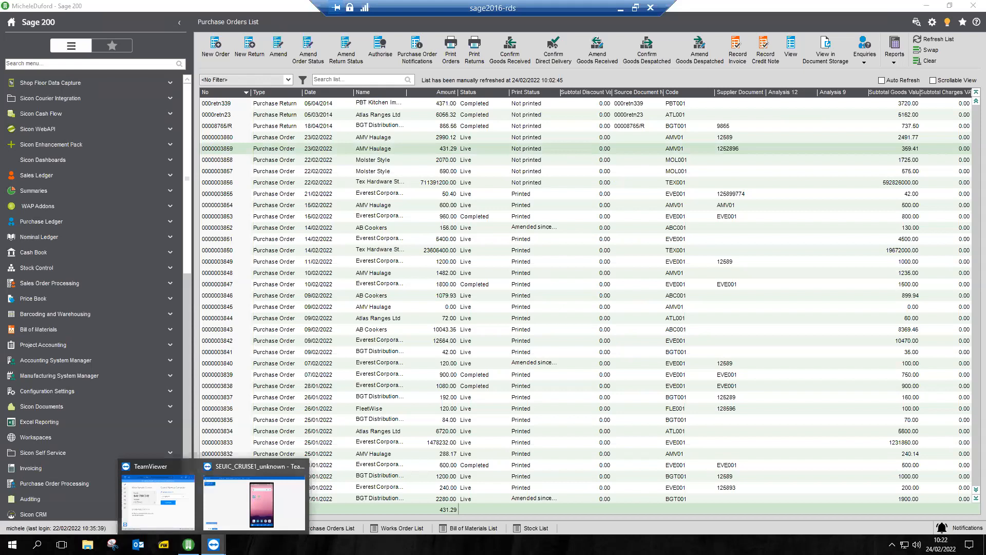
click(246, 501)
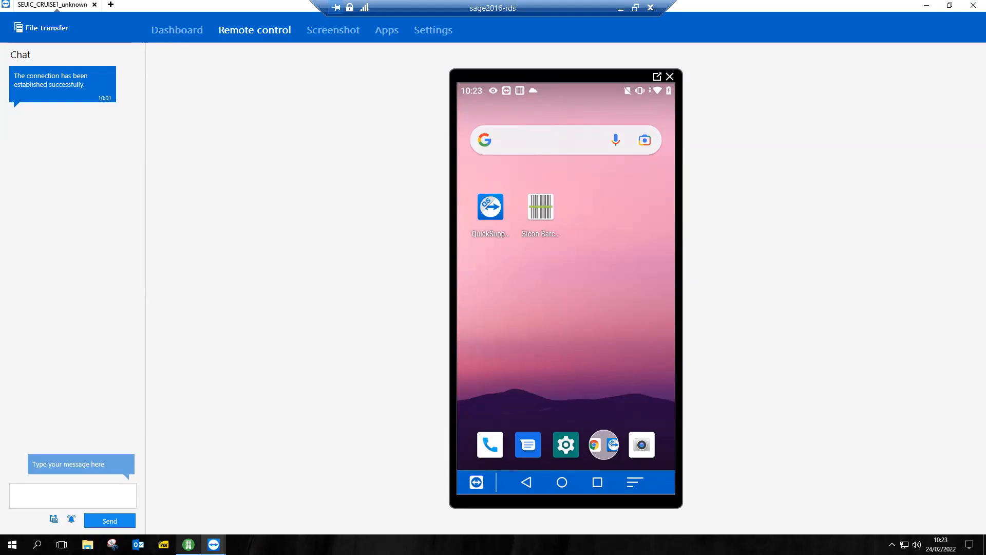
mouse_move(189, 544)
click(178, 513)
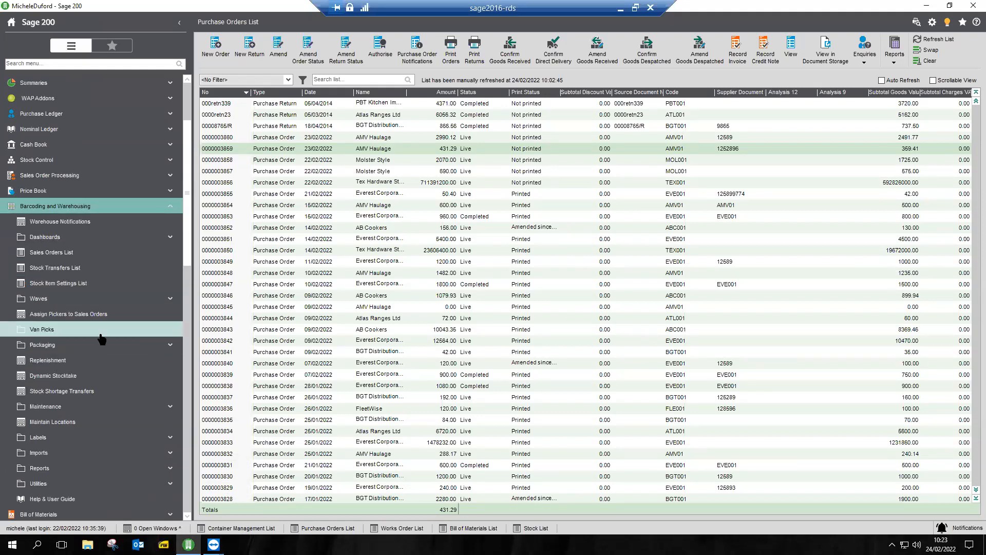
- Open the barcoding Settings and review a user's handheld menu permissions, closing both dialogs without changes
click(58, 486)
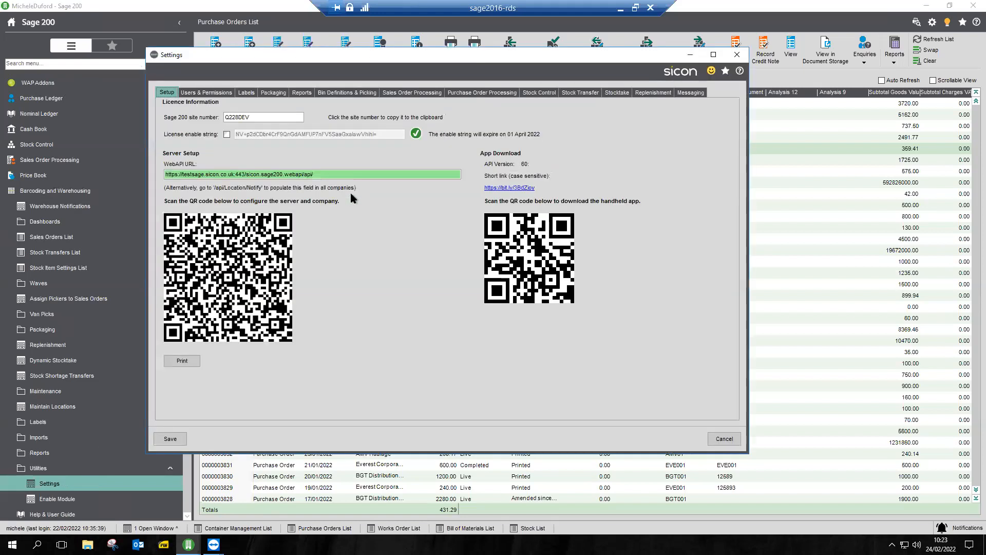
click(206, 92)
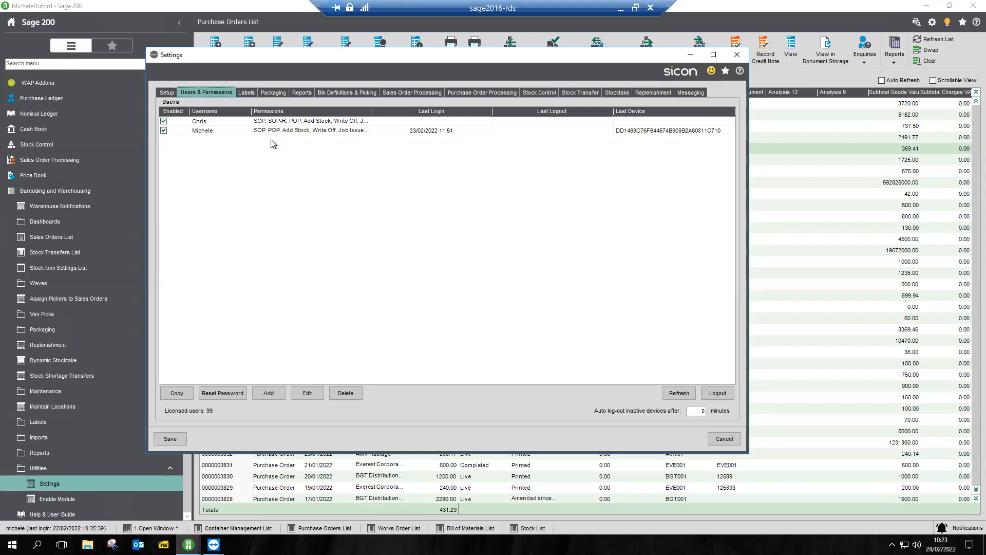
click(206, 136)
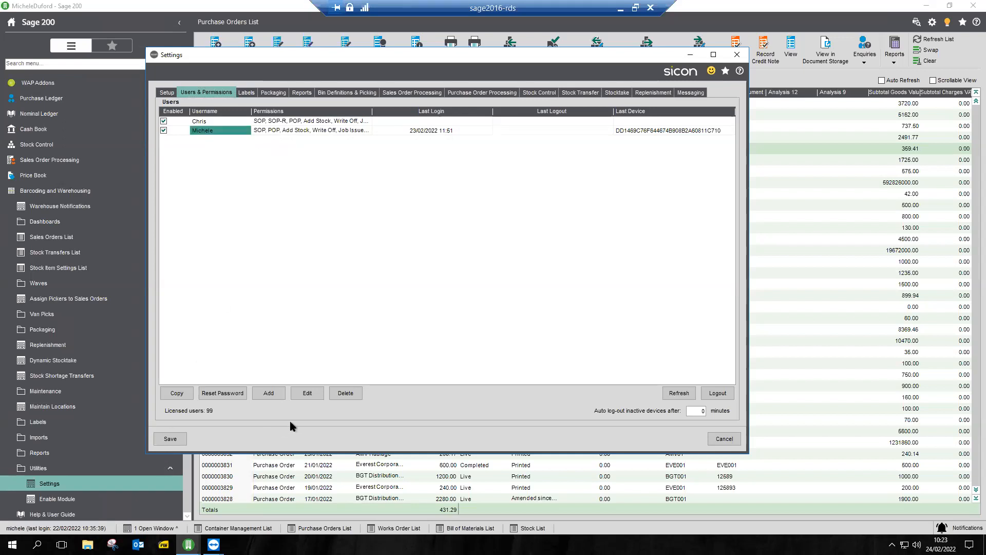
click(308, 394)
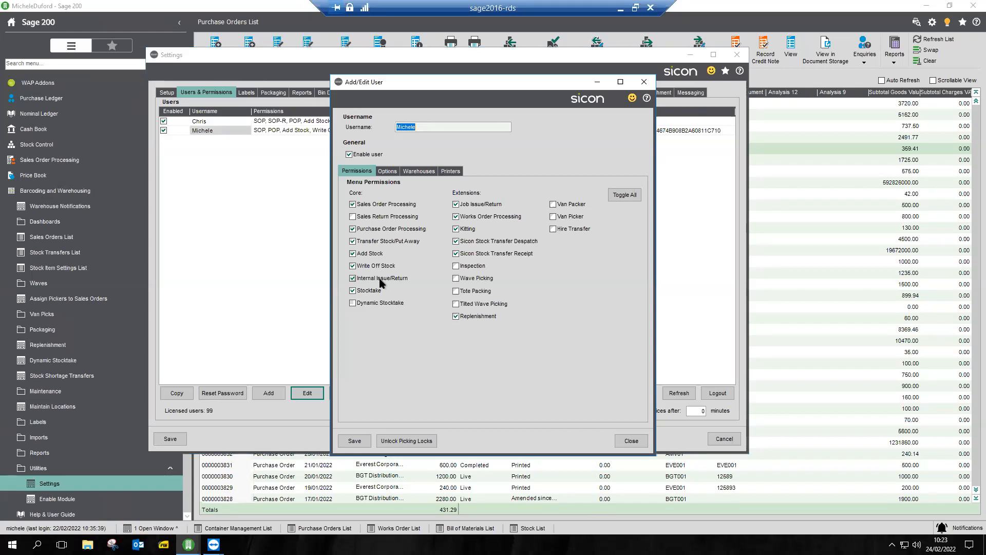
click(640, 446)
click(724, 439)
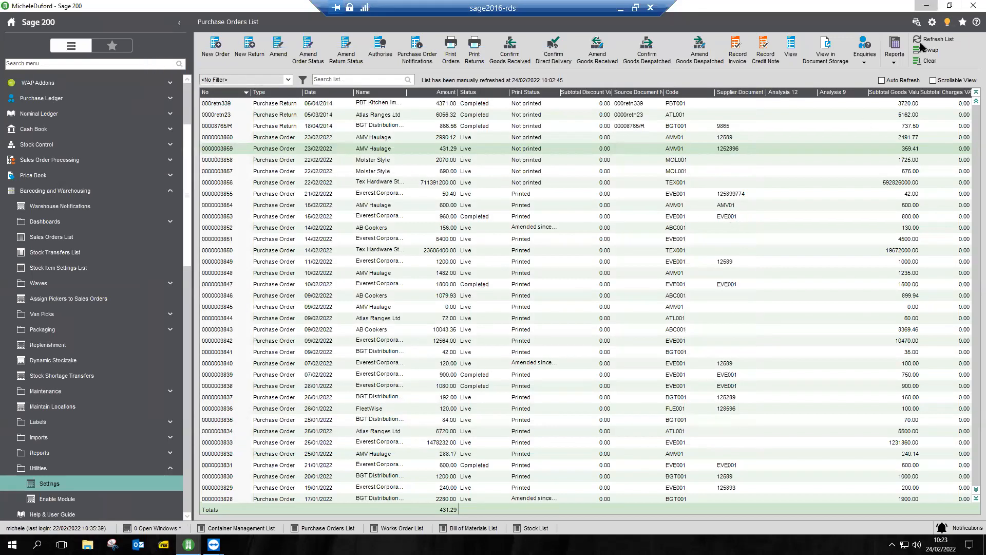
click(927, 5)
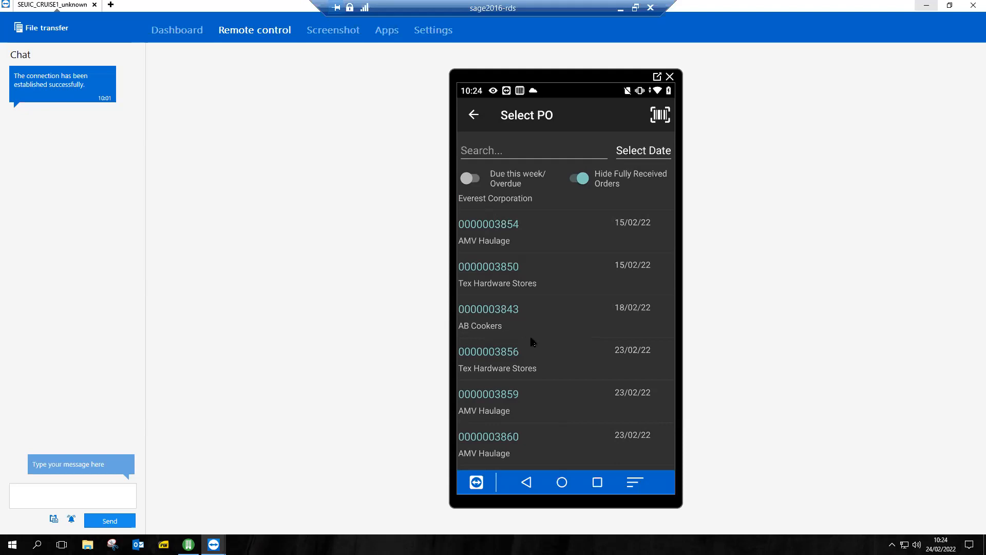
click(510, 320)
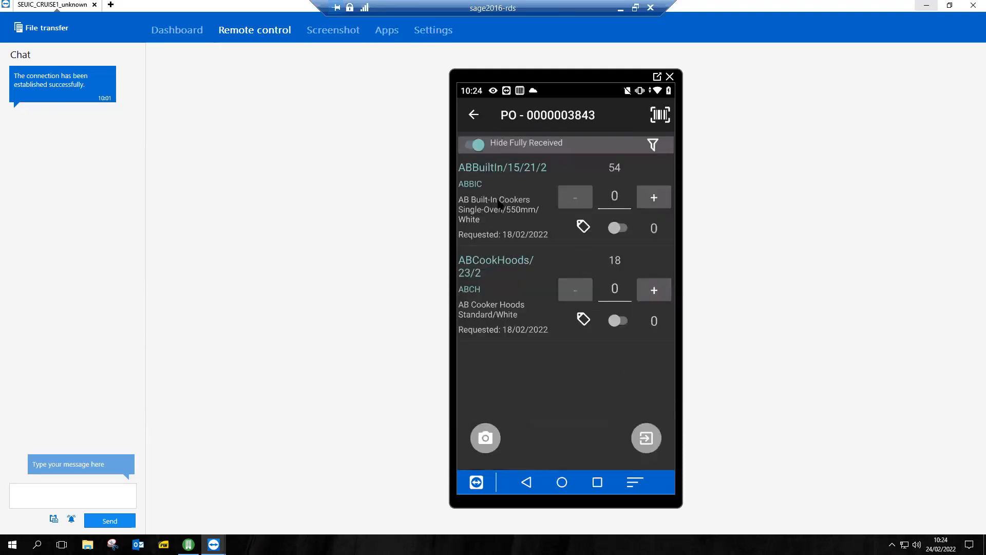
click(603, 201)
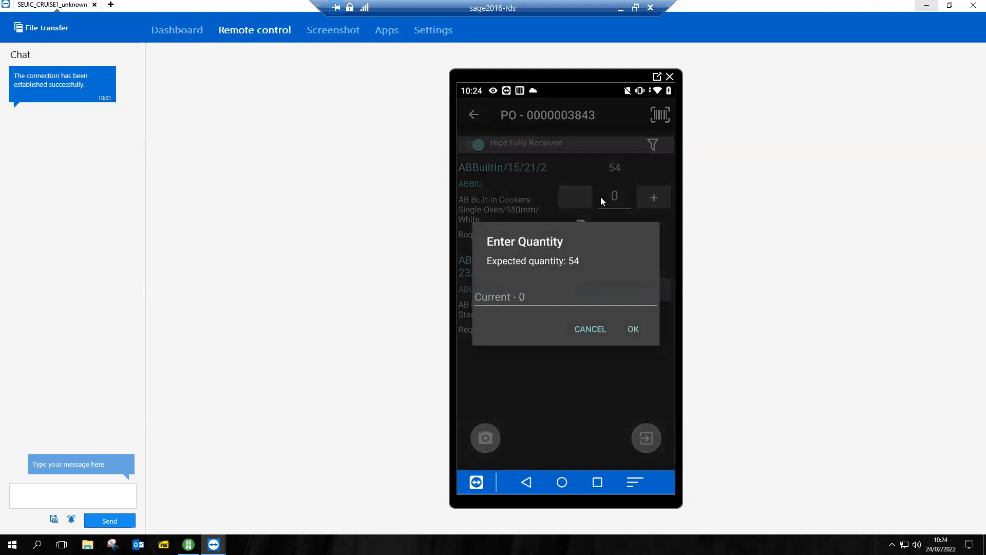
text(54)
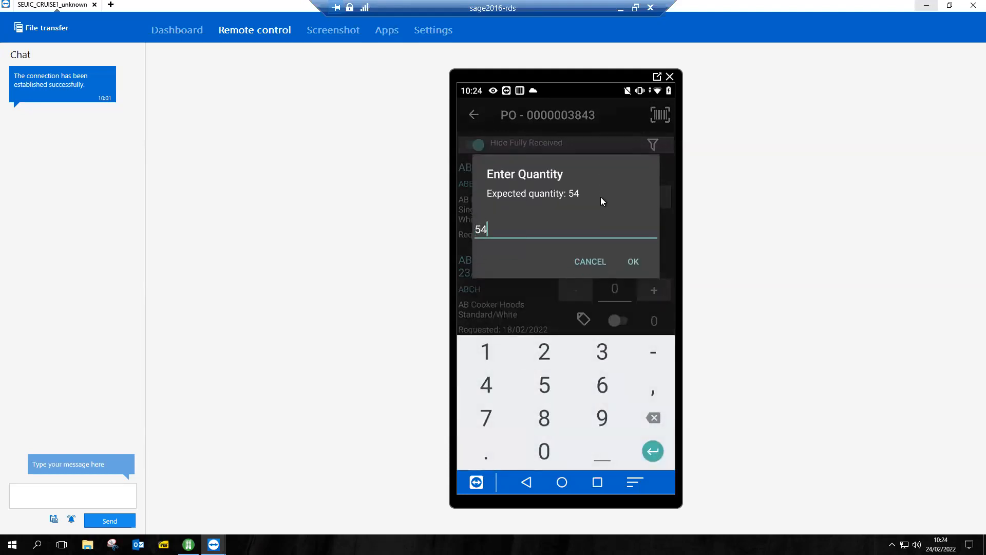
key(Return)
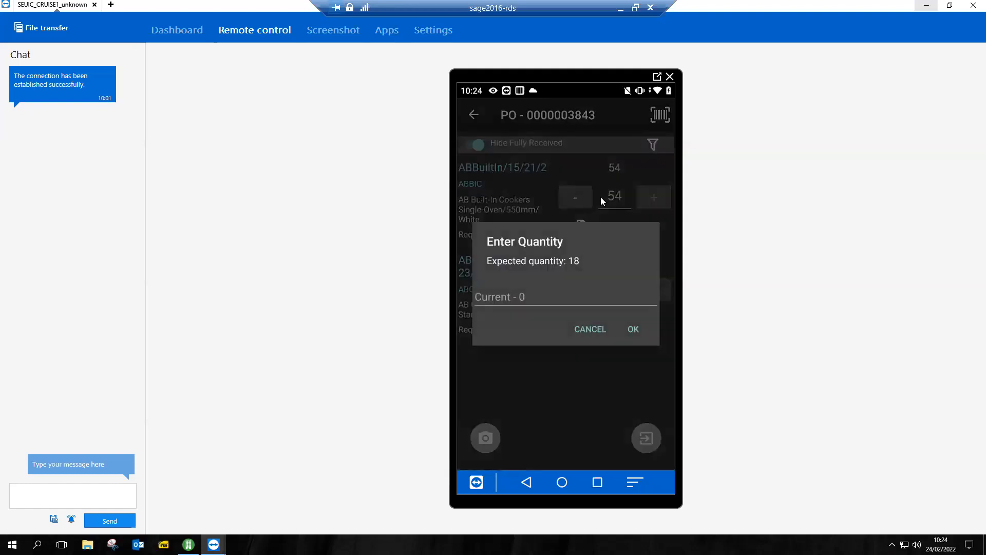
text(18)
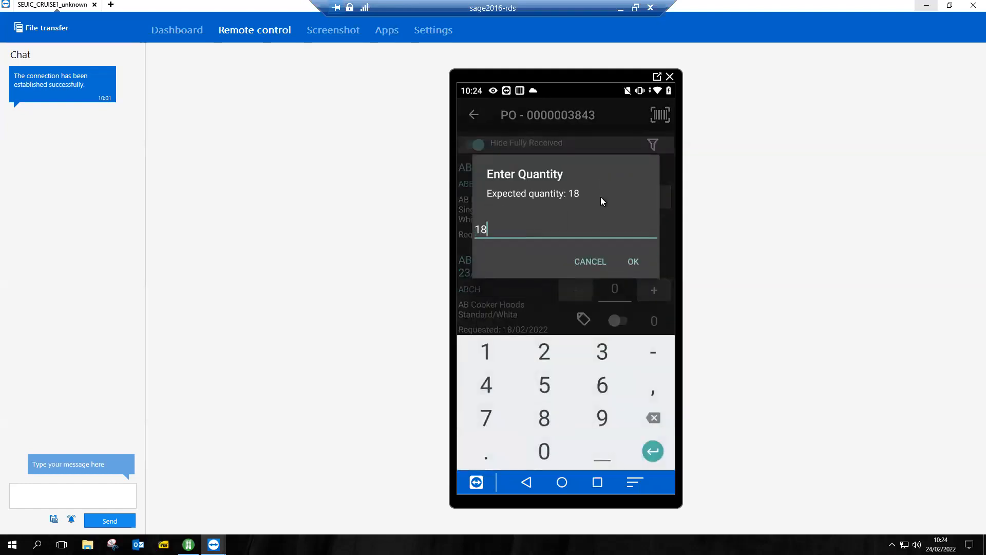
key(Return)
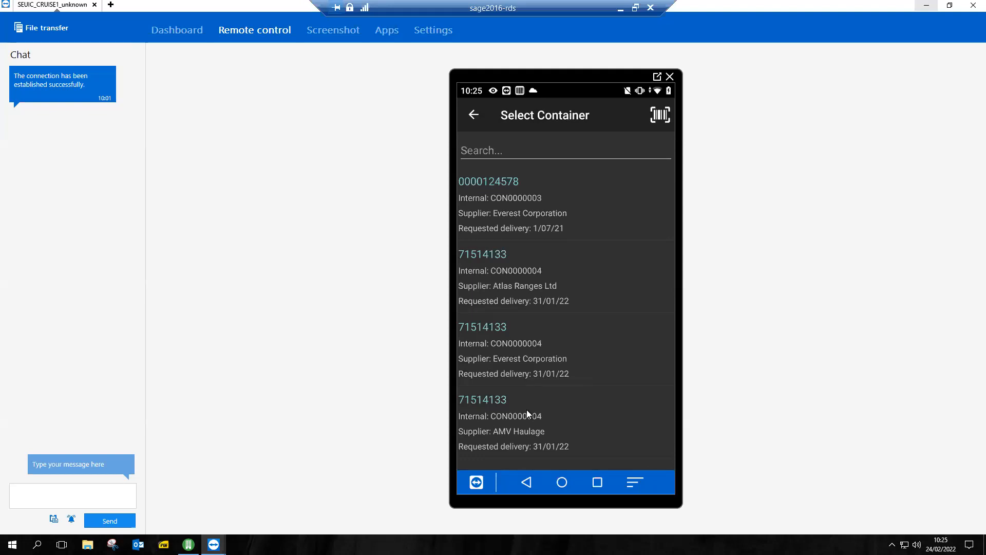
- Open container 999888 on the handheld, show all expected supplier container items, and set all expected items received
scroll(526, 409, down, 3)
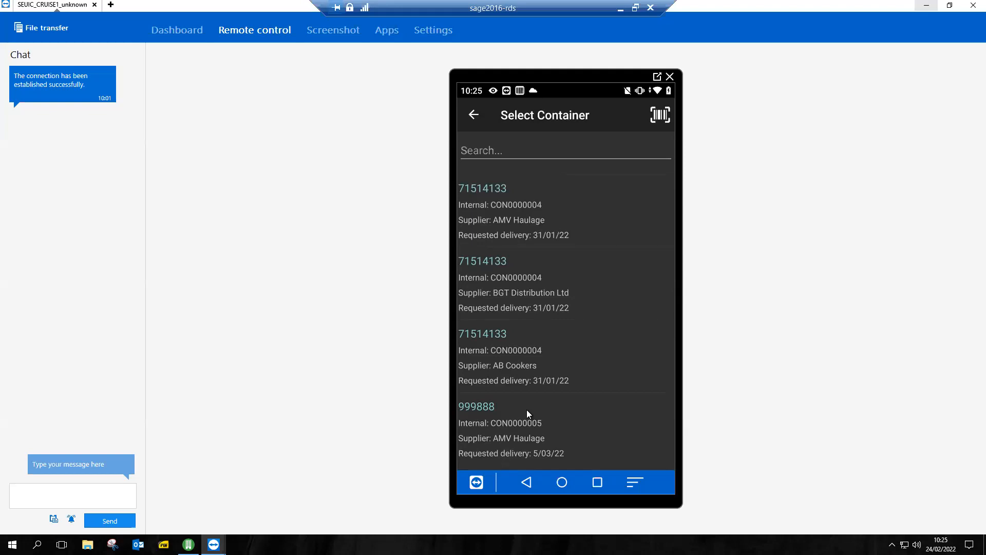
click(491, 436)
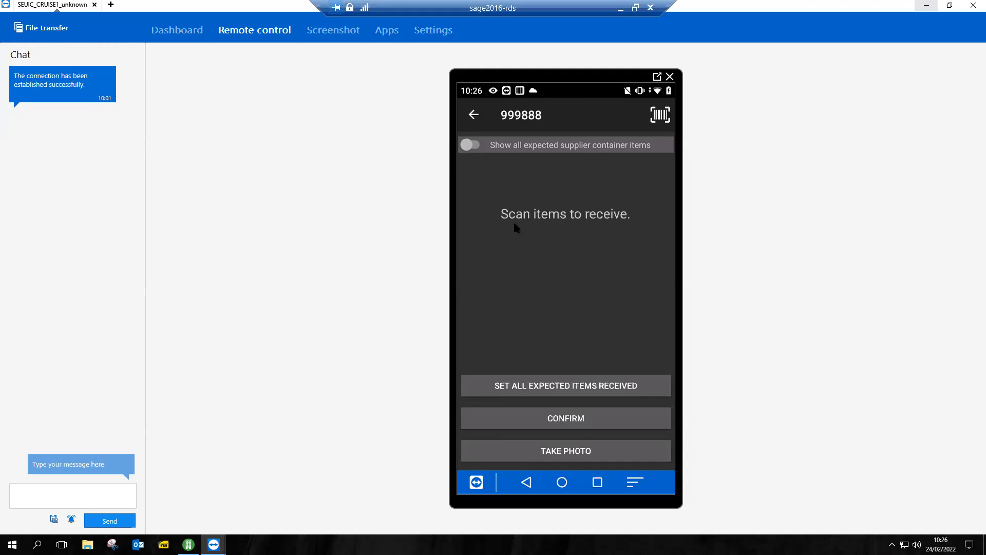
click(472, 153)
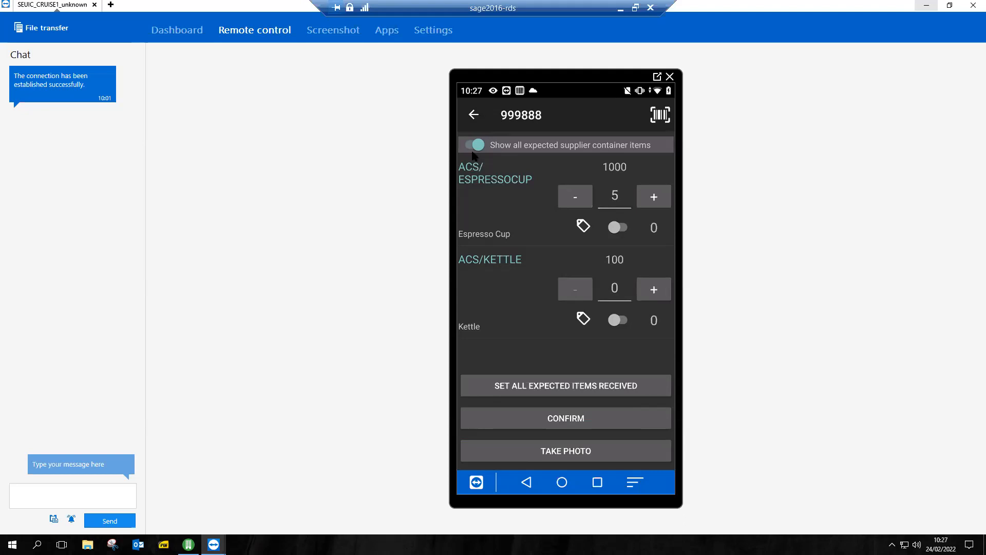
click(571, 393)
- Confirm the container receipt with supplier GRN number 256644 and narrative container all good, then return to the main menu
click(597, 422)
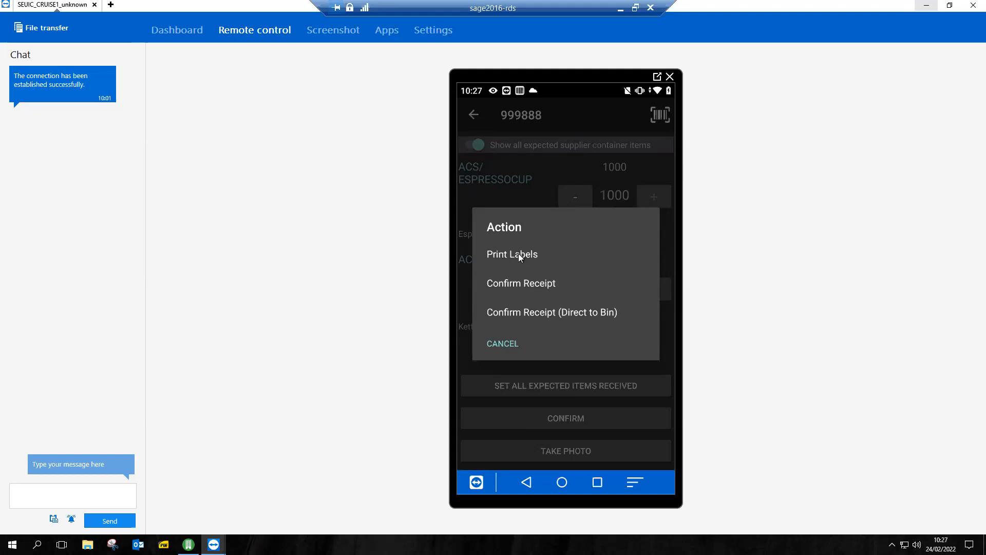
click(540, 287)
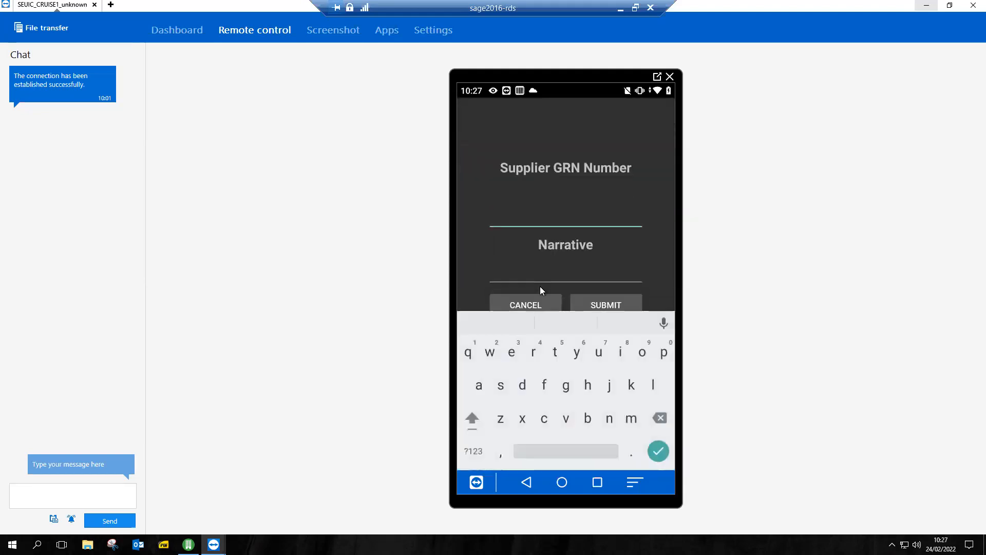
text(256644)
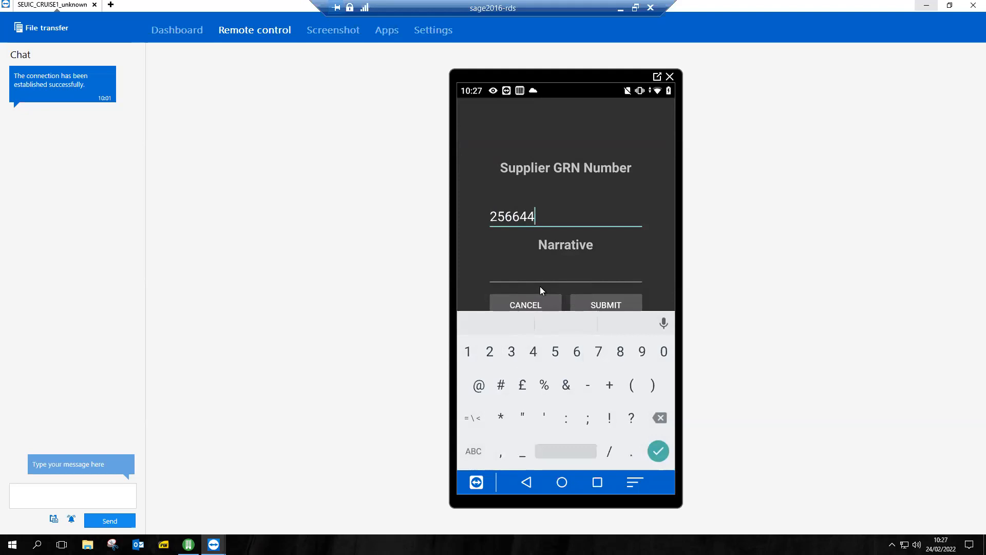
key(Return)
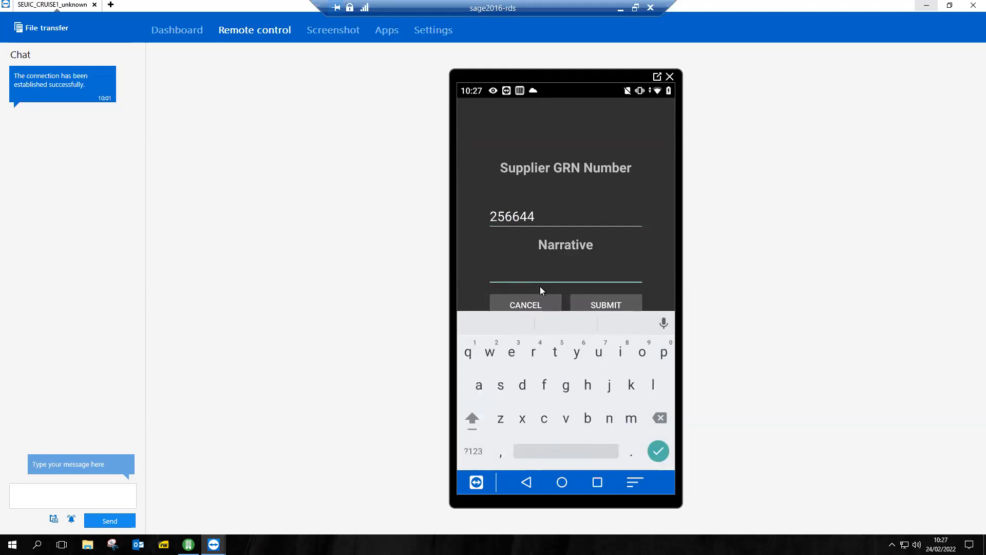
text(contain)
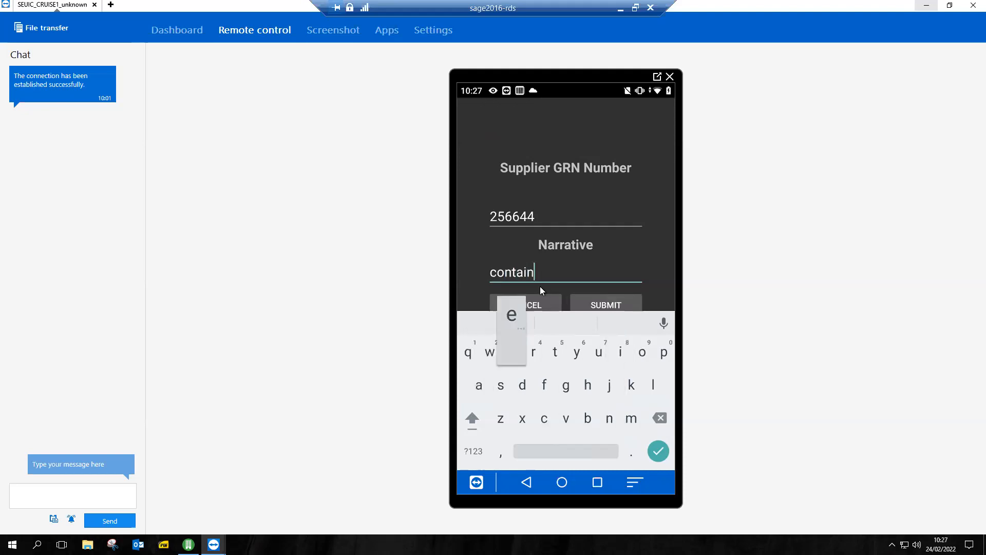
text(er all good)
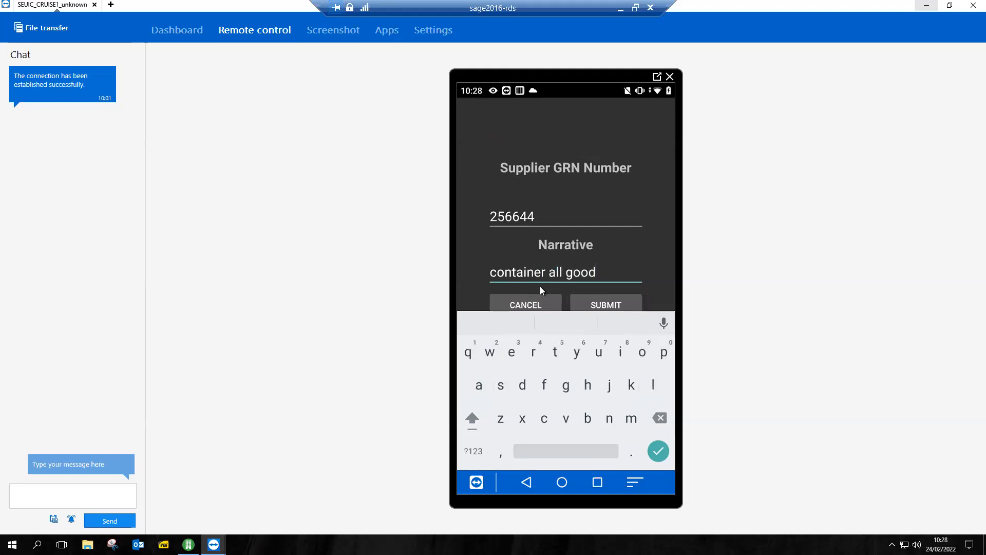
key(Return)
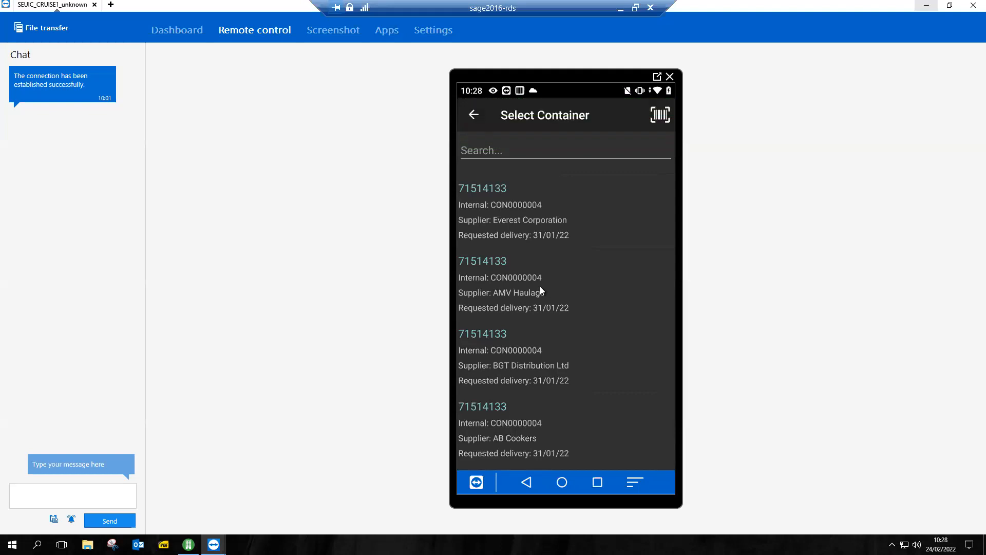
click(475, 118)
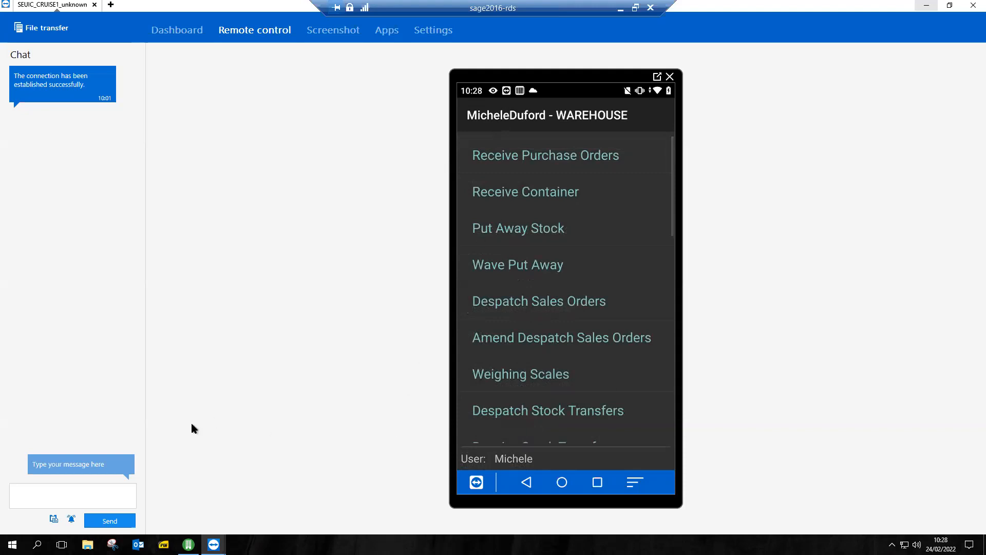
click(188, 544)
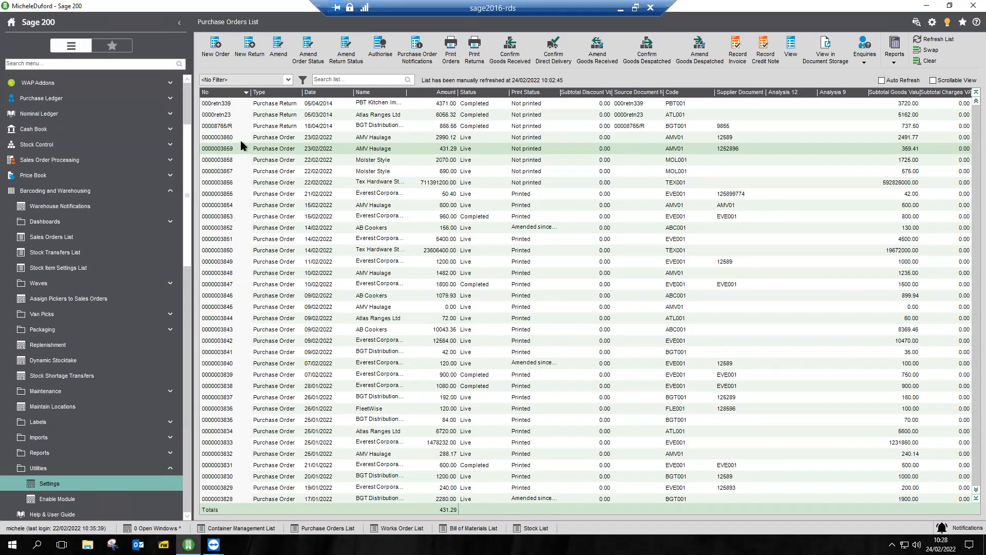
click(241, 139)
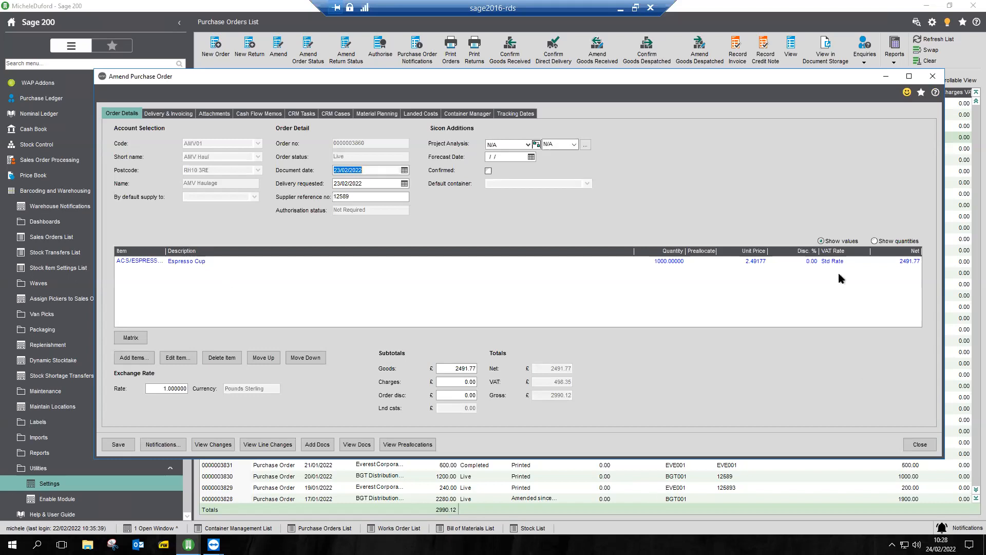
click(875, 241)
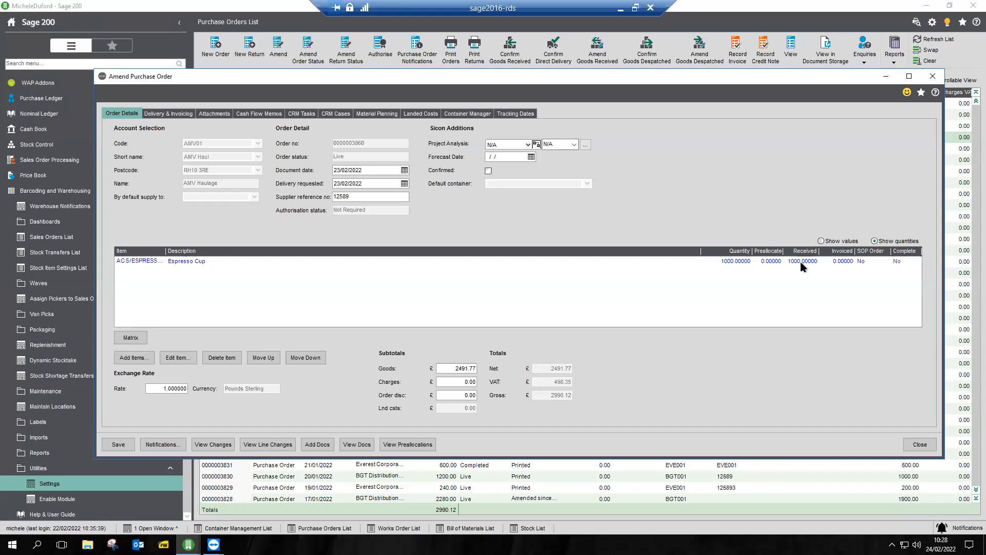
- Check the container history of the Espresso Cup line, then close the line and the order without changes
click(139, 263)
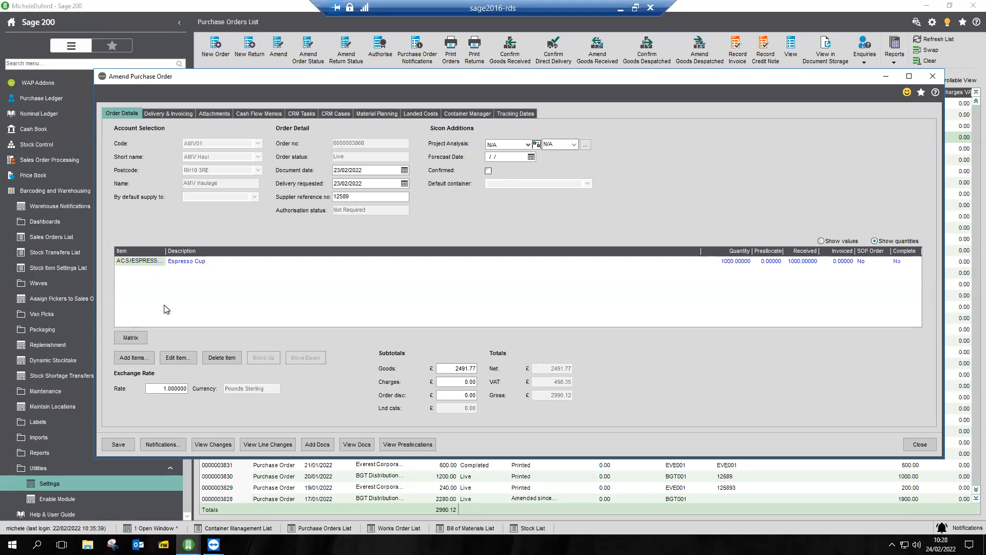
click(176, 360)
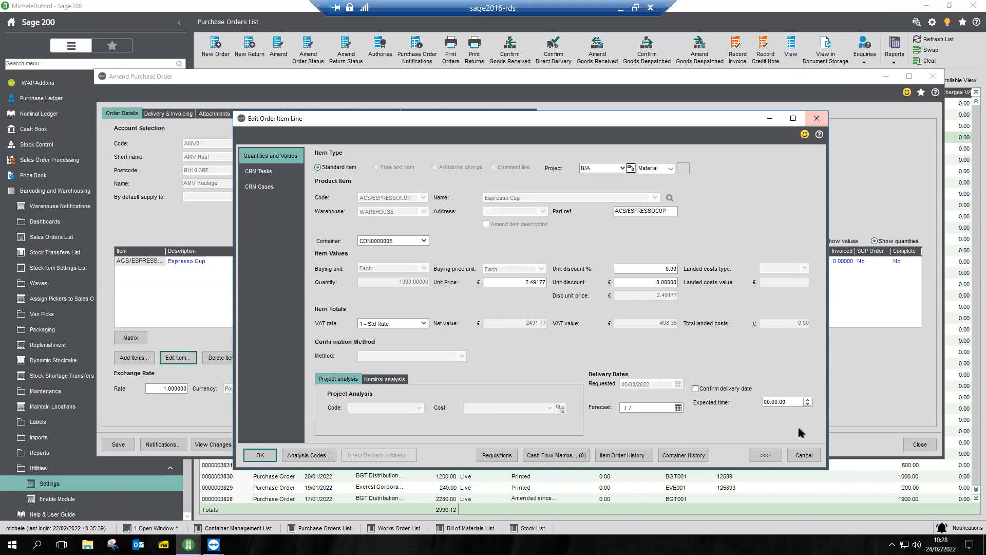
click(688, 458)
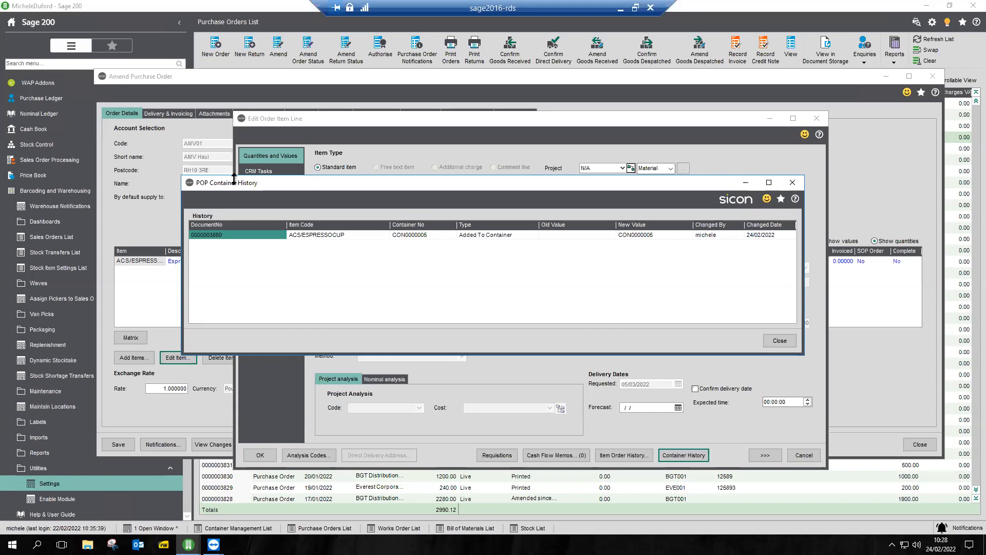
click(791, 183)
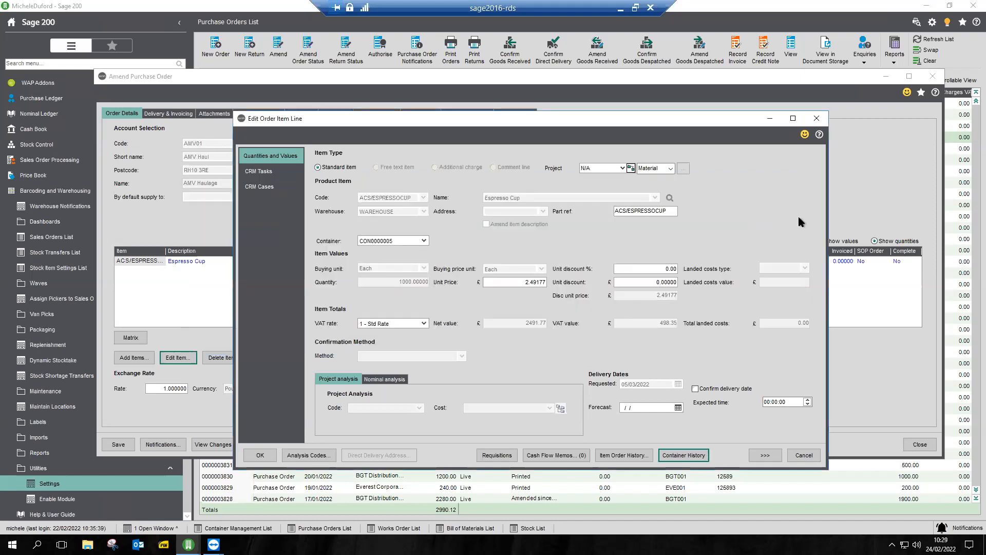
click(797, 456)
click(905, 443)
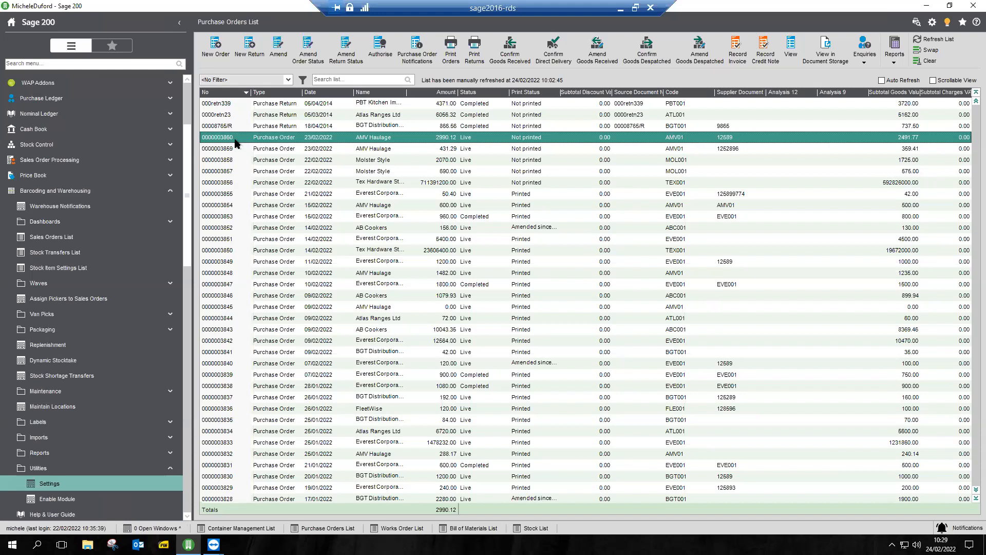
click(790, 49)
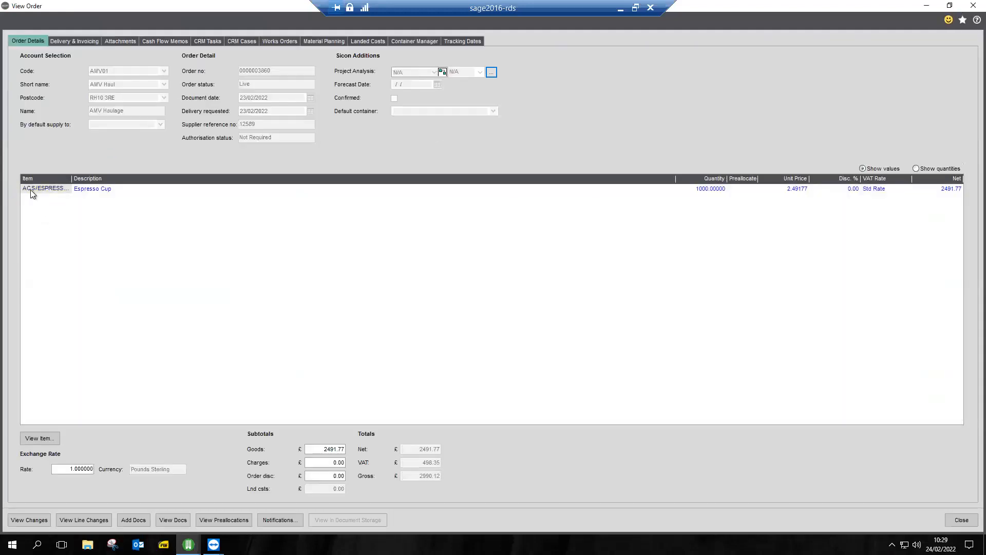
click(30, 190)
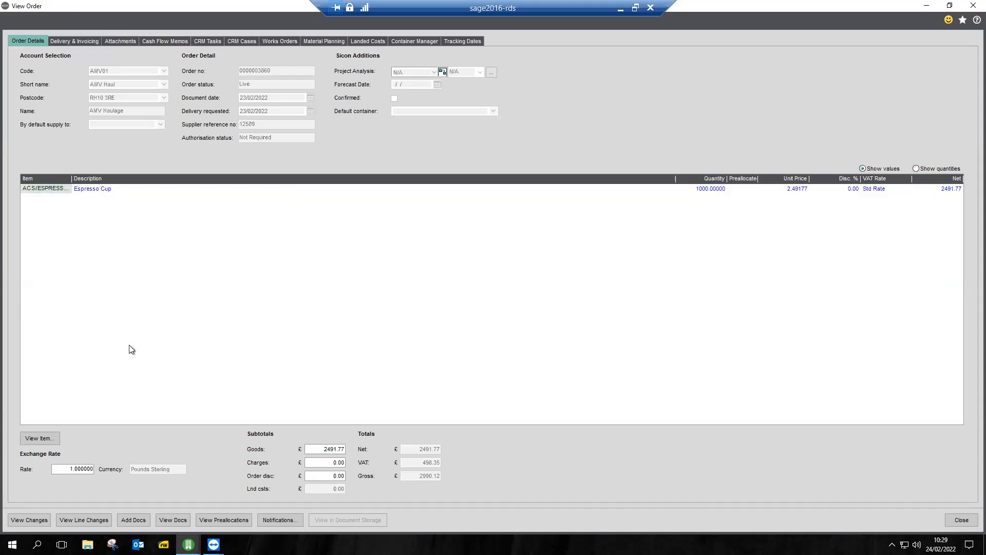
click(43, 440)
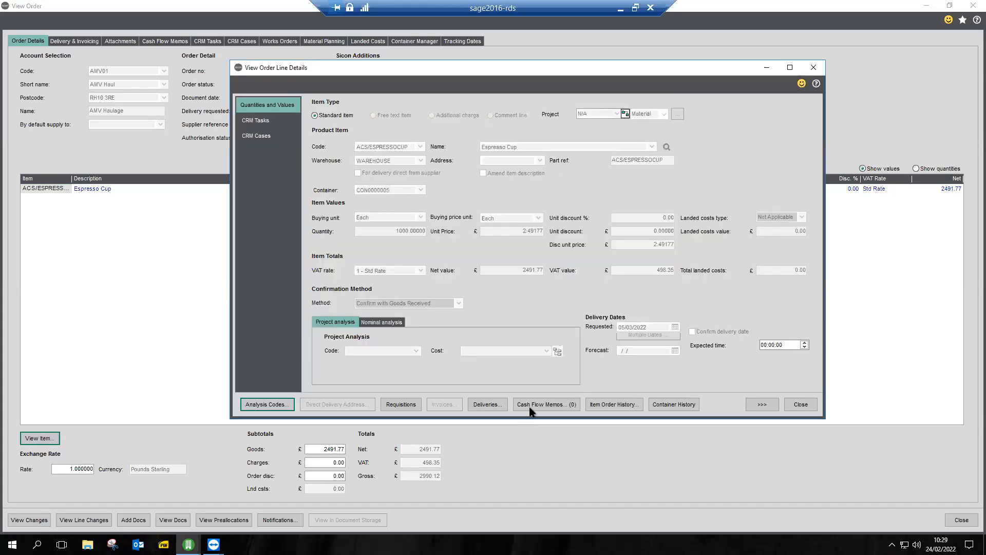
click(488, 405)
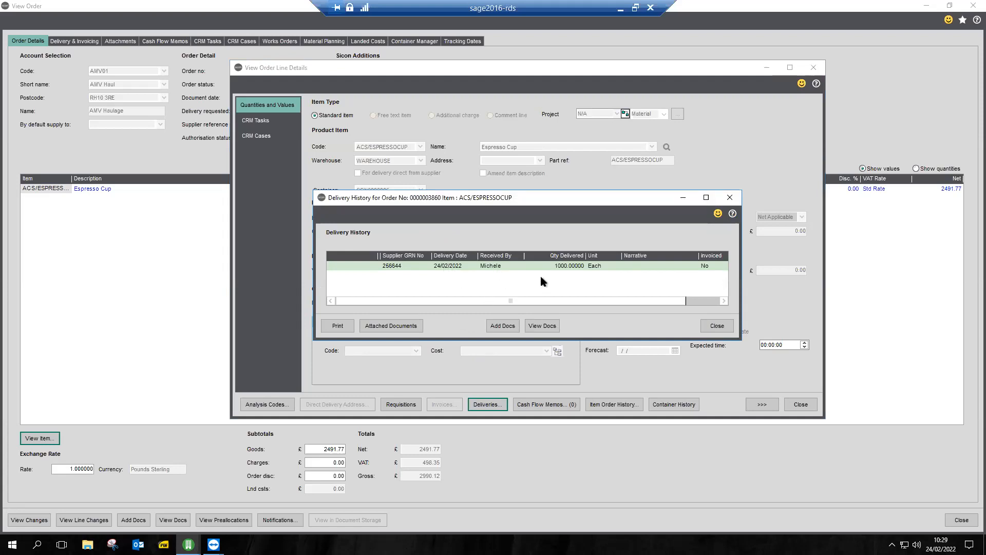
click(708, 300)
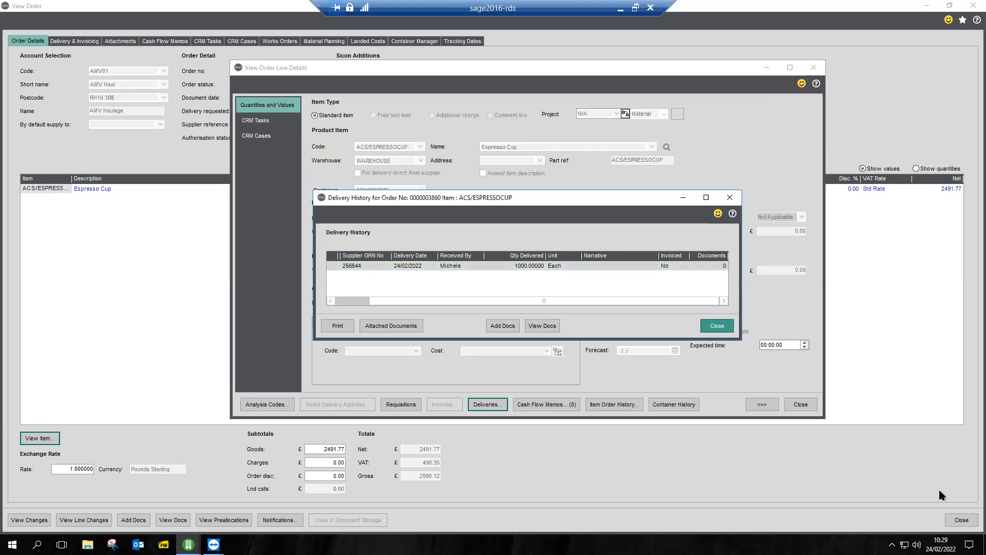
click(717, 326)
click(815, 406)
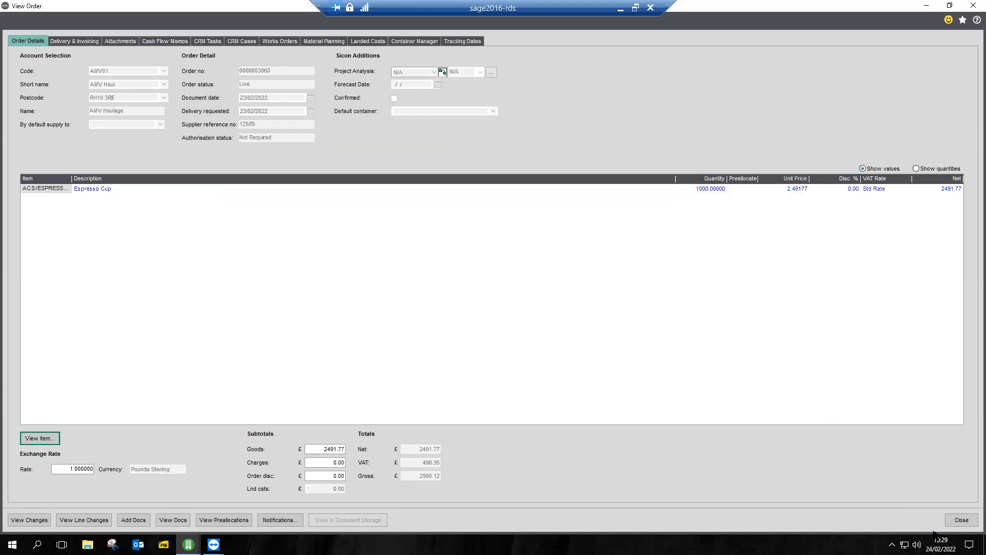
click(960, 519)
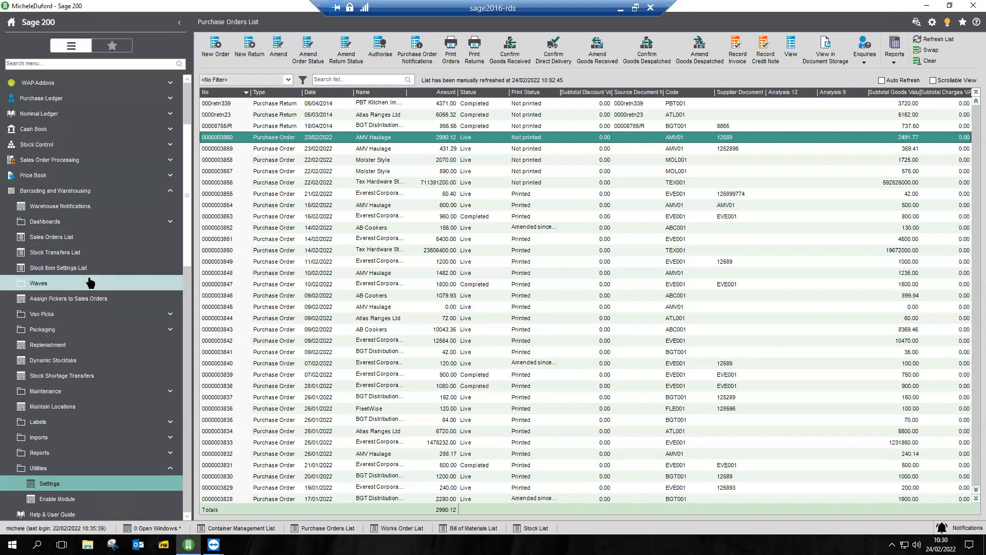
- Open the Stock Shortage Transfers window to review the transfers, then close it
click(97, 376)
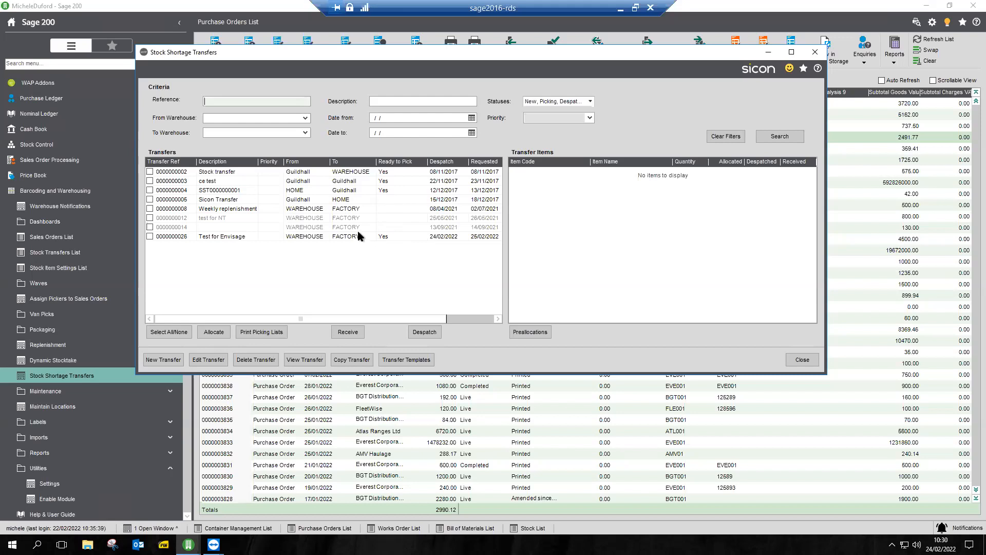
click(796, 362)
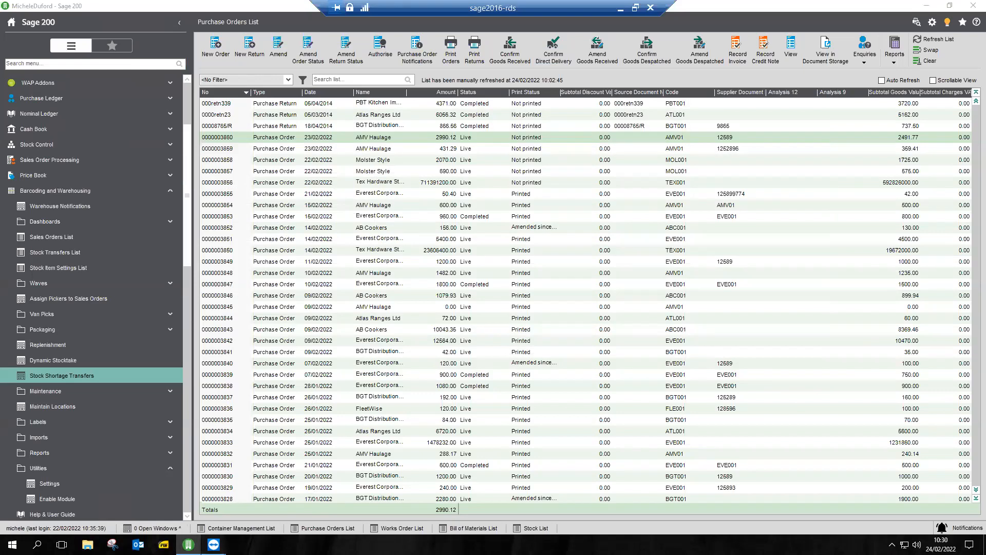
mouse_move(213, 543)
click(224, 495)
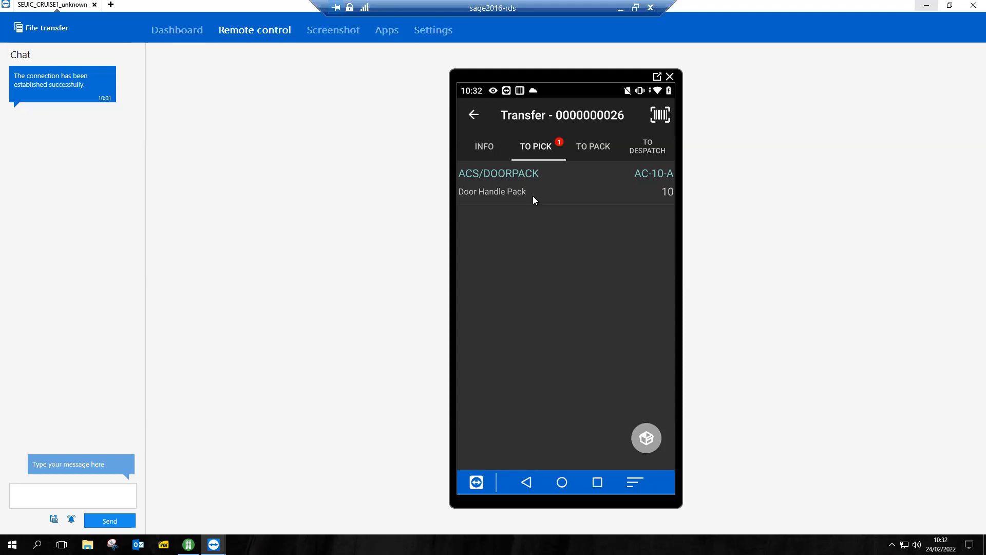
click(646, 175)
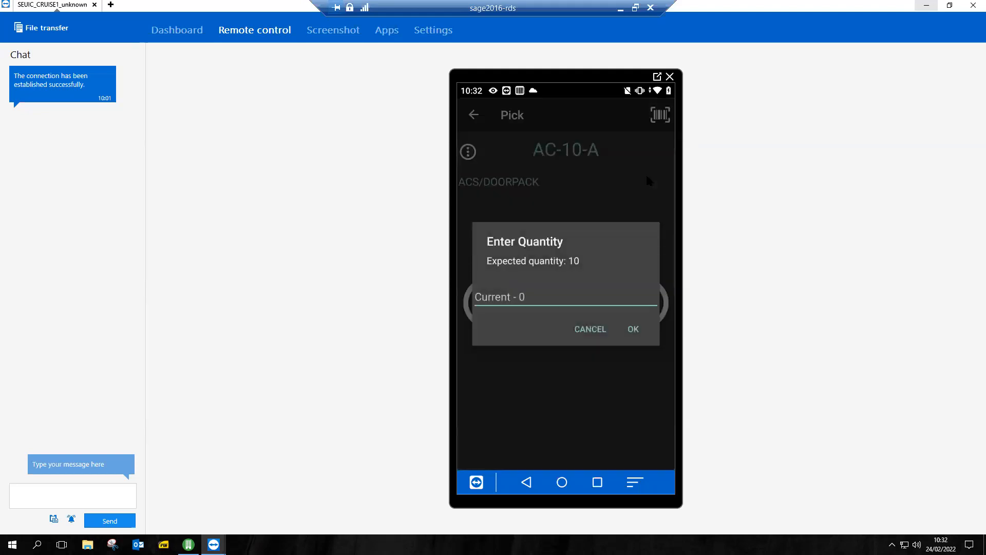
text(10)
key(Return)
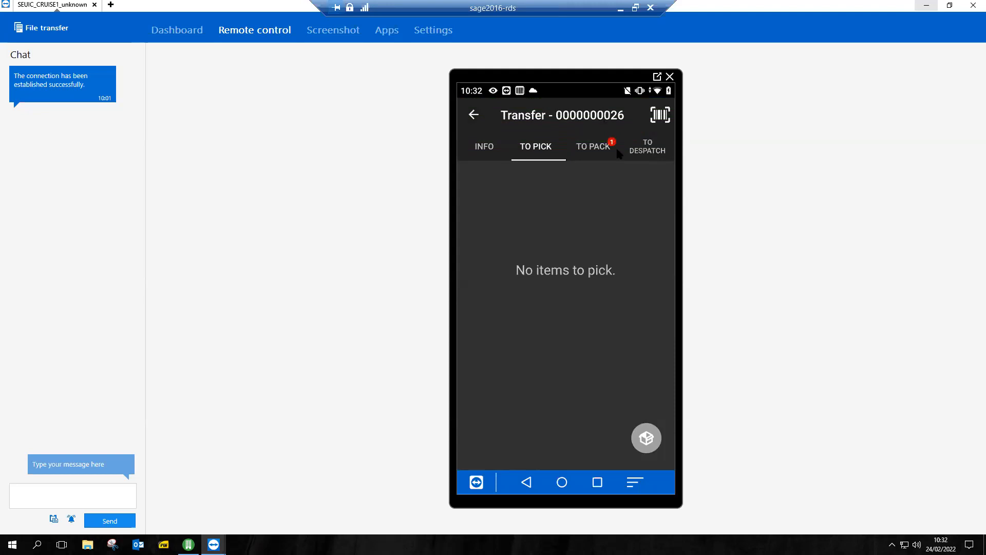
click(617, 151)
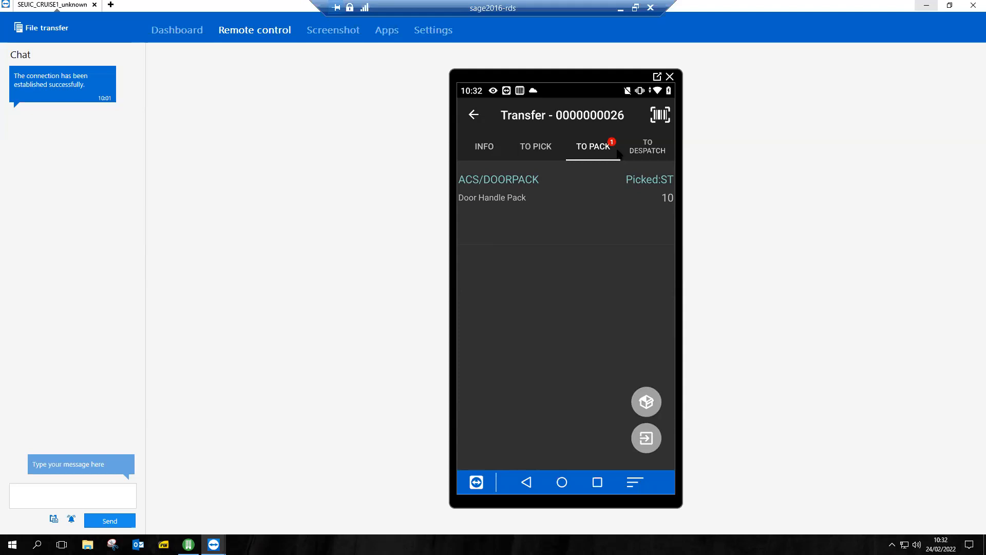
click(646, 437)
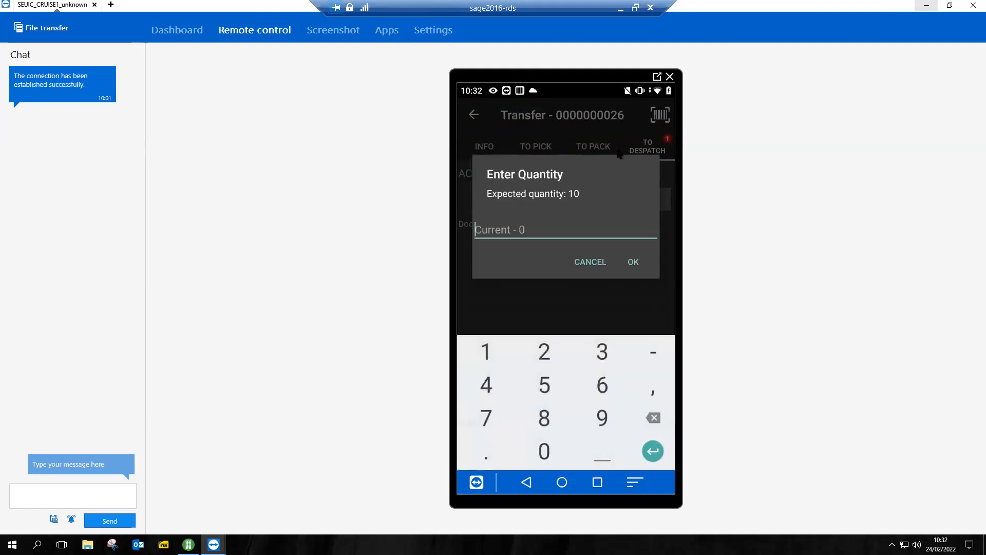
text(10)
key(Return)
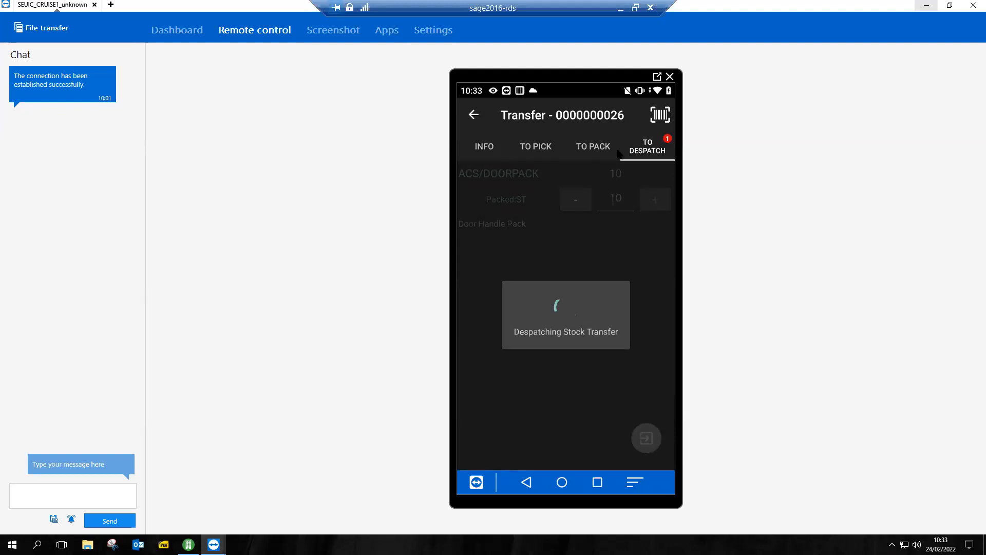
- In the barcoding Settings, review the second user's printers, warehouses, options and permissions, closing both dialogs without saving
click(184, 543)
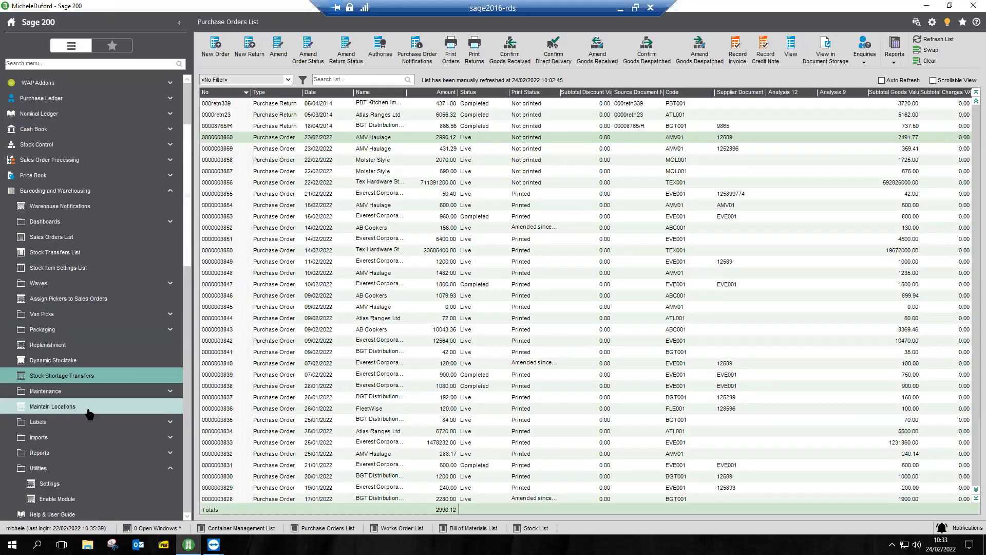
click(67, 483)
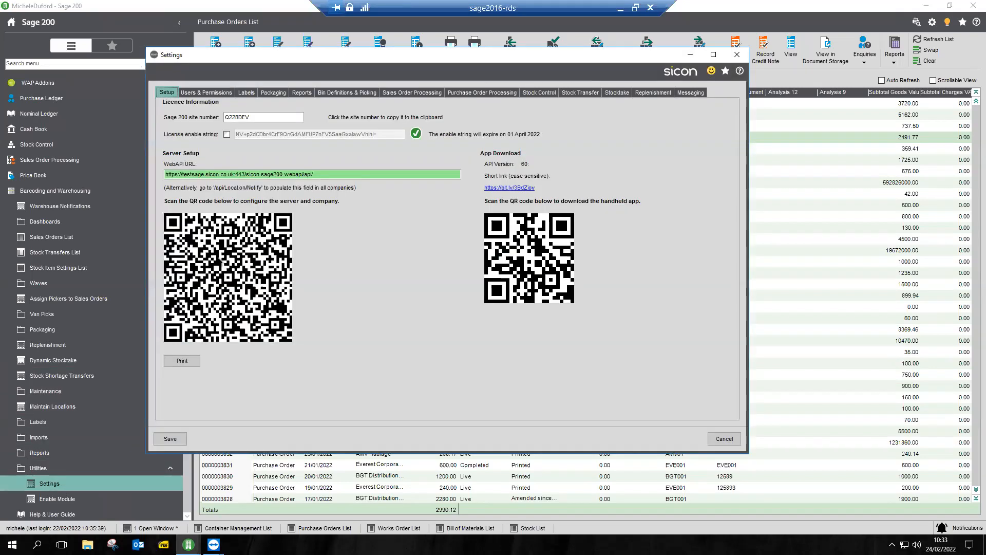
click(226, 92)
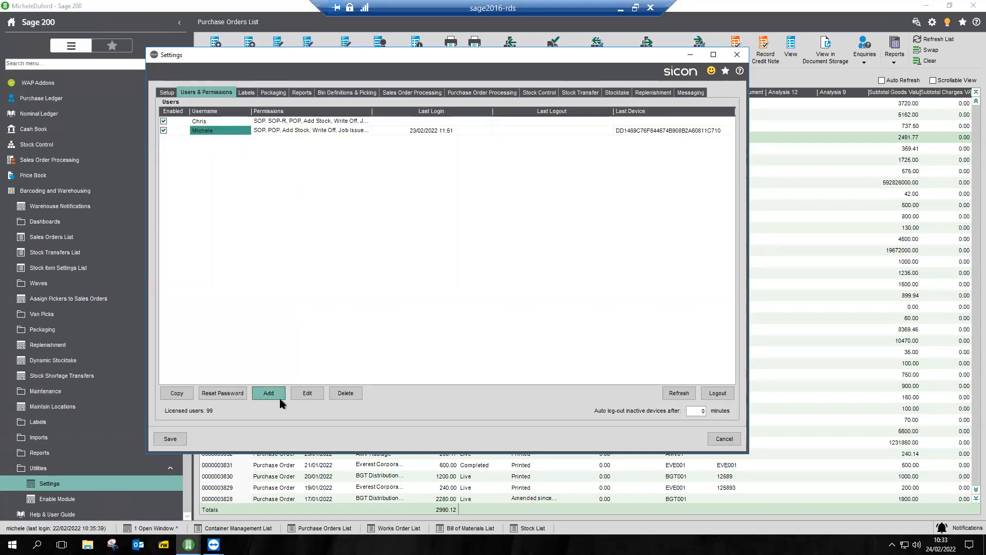
click(307, 393)
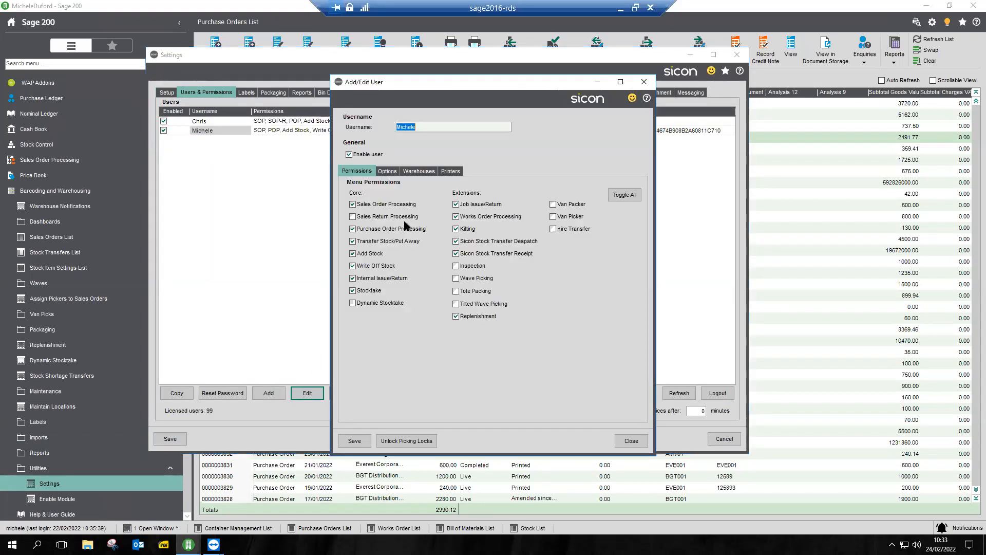
click(450, 171)
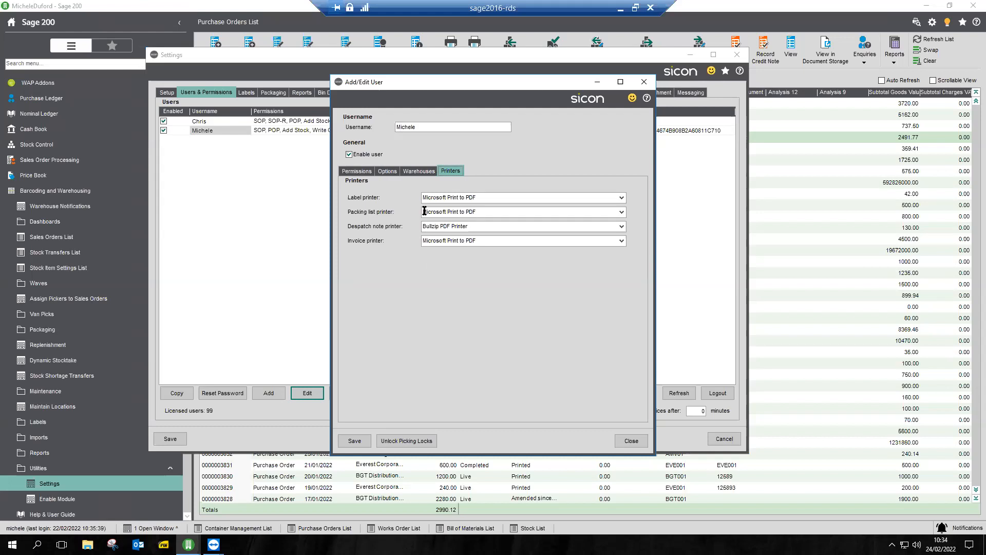
click(409, 172)
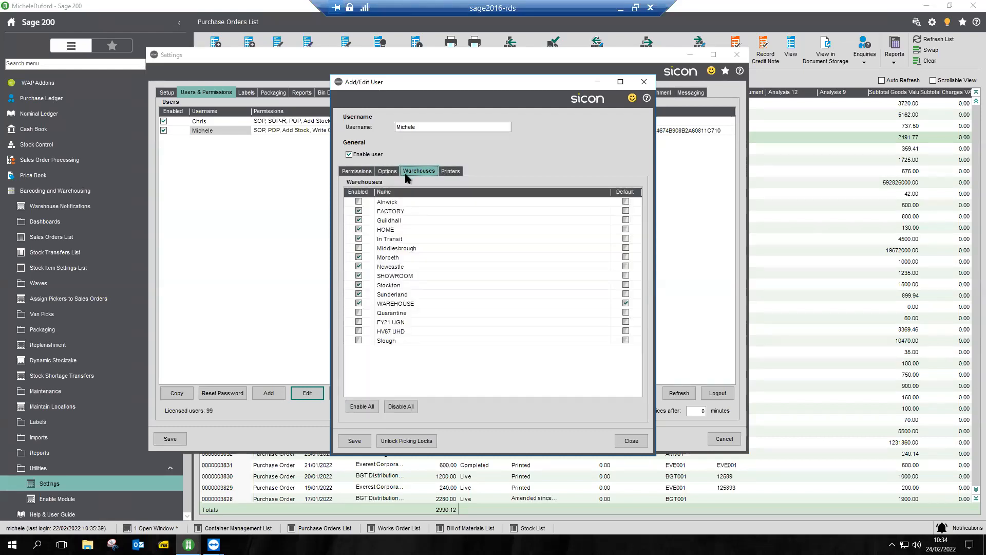
click(393, 172)
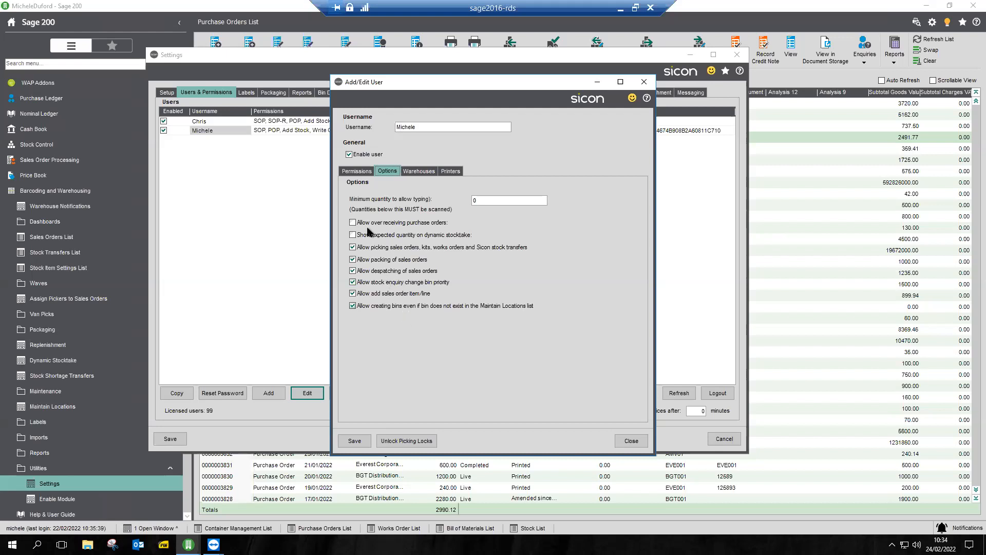
click(355, 171)
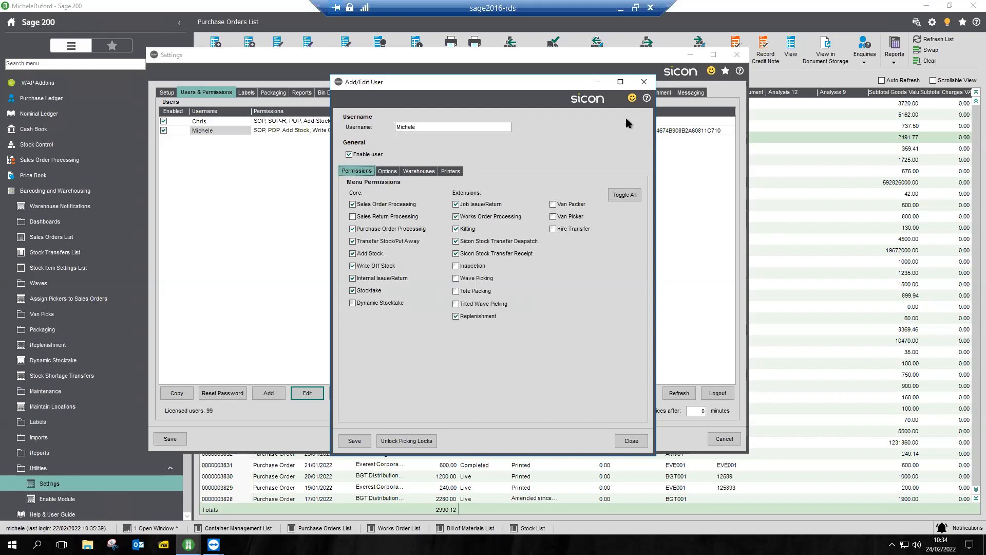
click(644, 82)
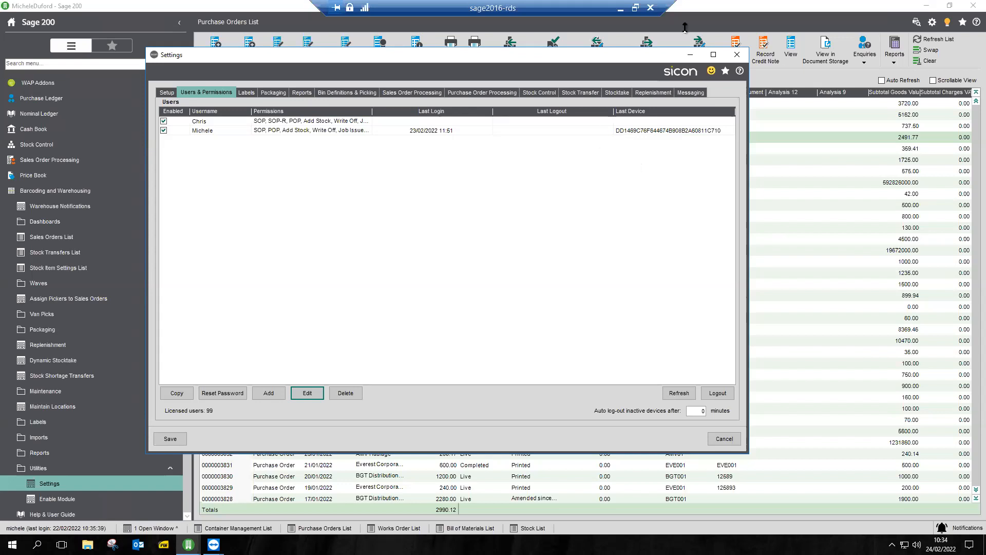
click(719, 437)
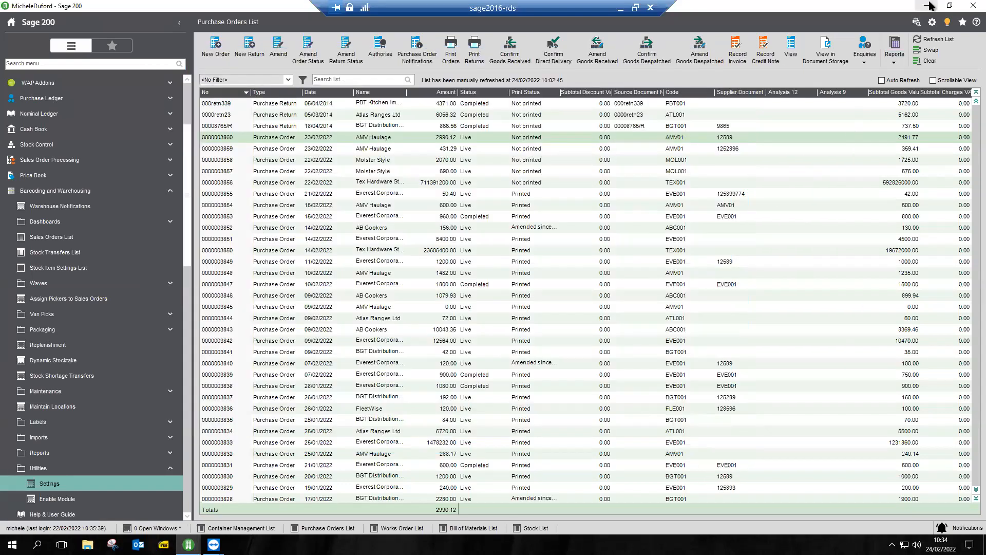
- Return to the handheld and dismiss the despatch note printing error
click(926, 6)
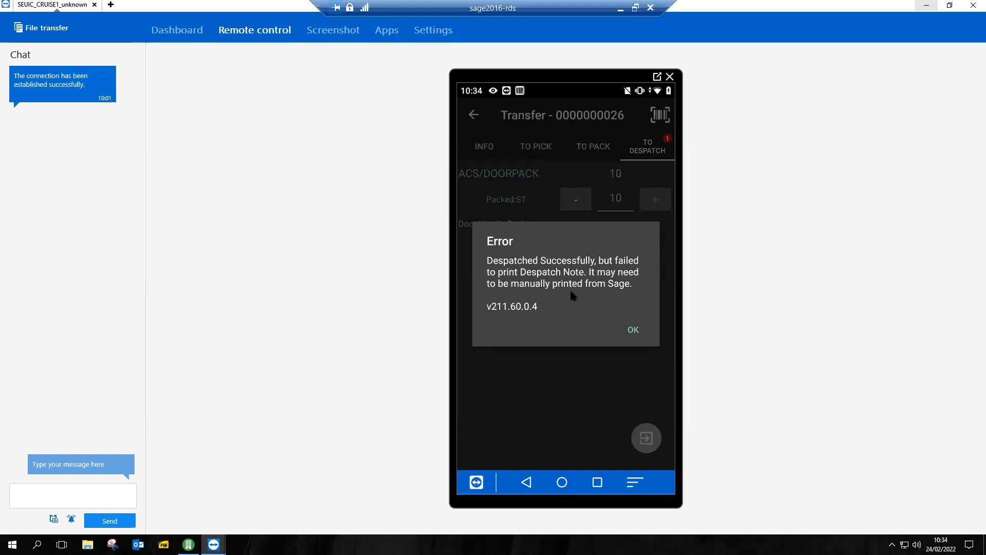
click(636, 333)
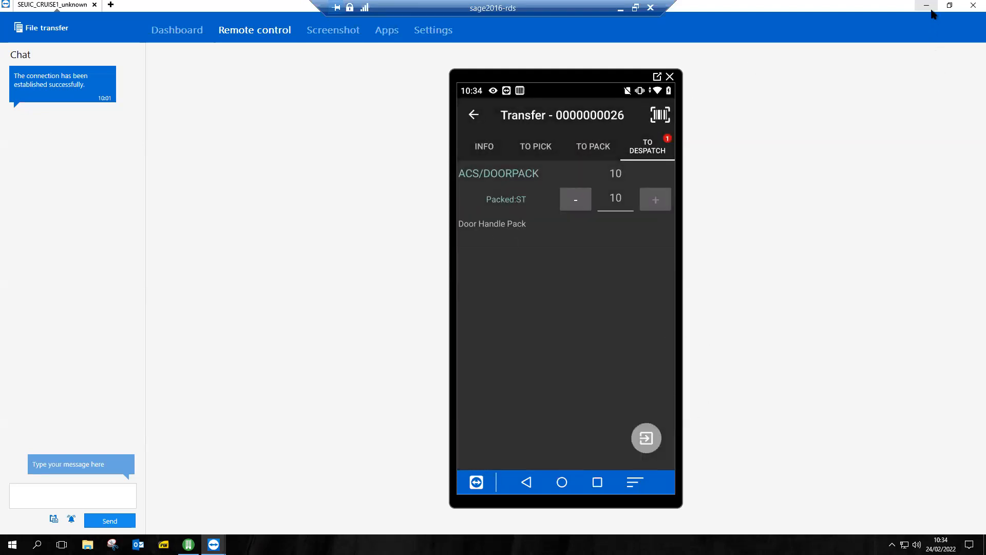
click(476, 118)
click(475, 117)
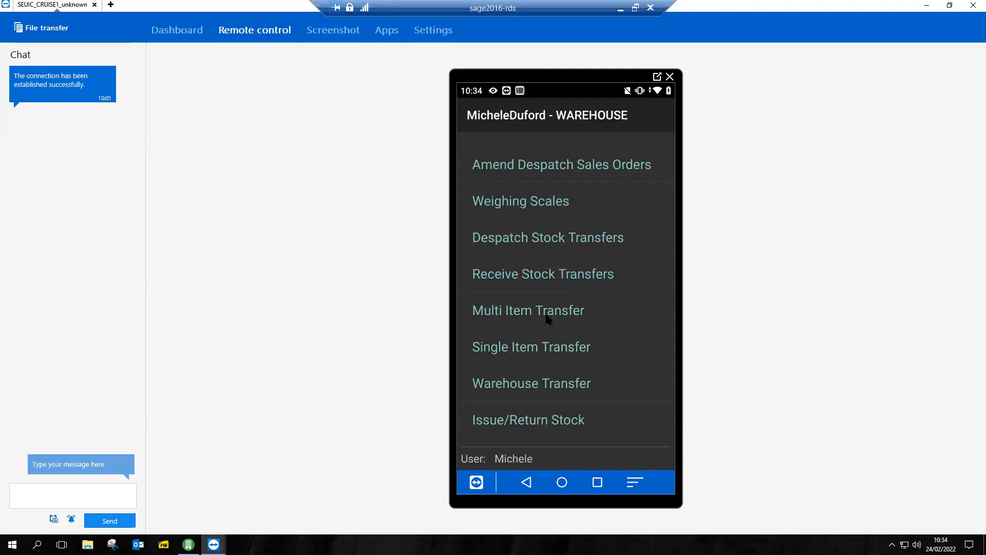
scroll(546, 318, down, 8)
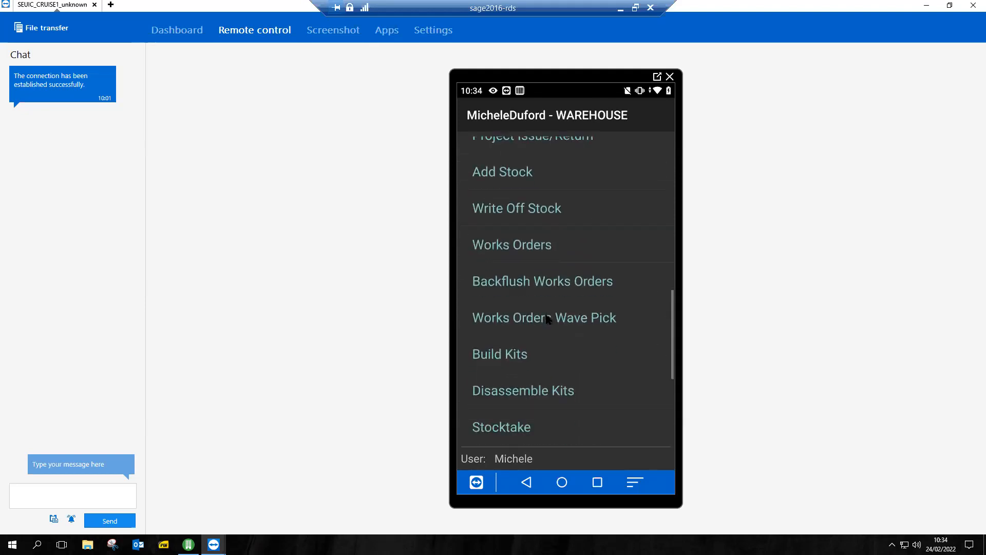
scroll(547, 318, down, 3)
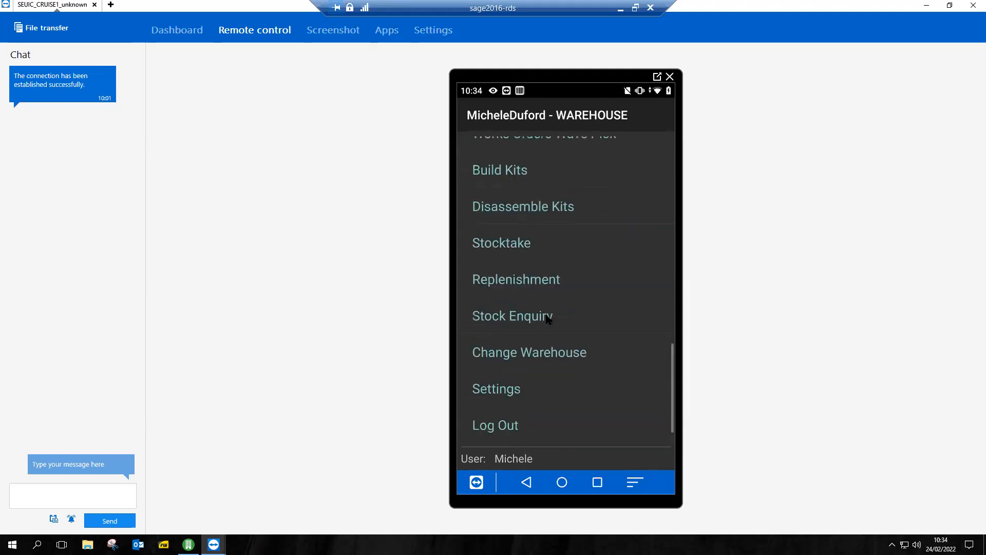
click(547, 318)
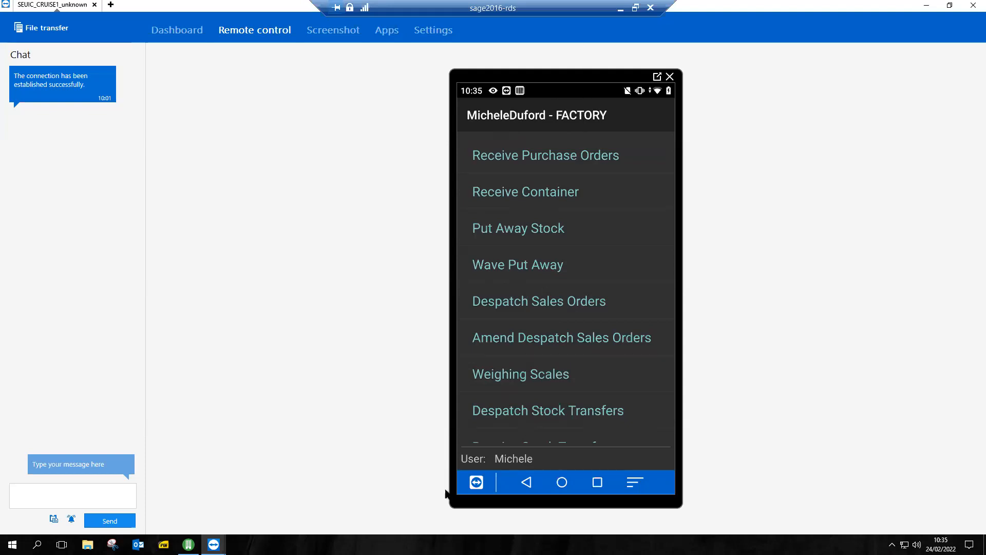
click(188, 544)
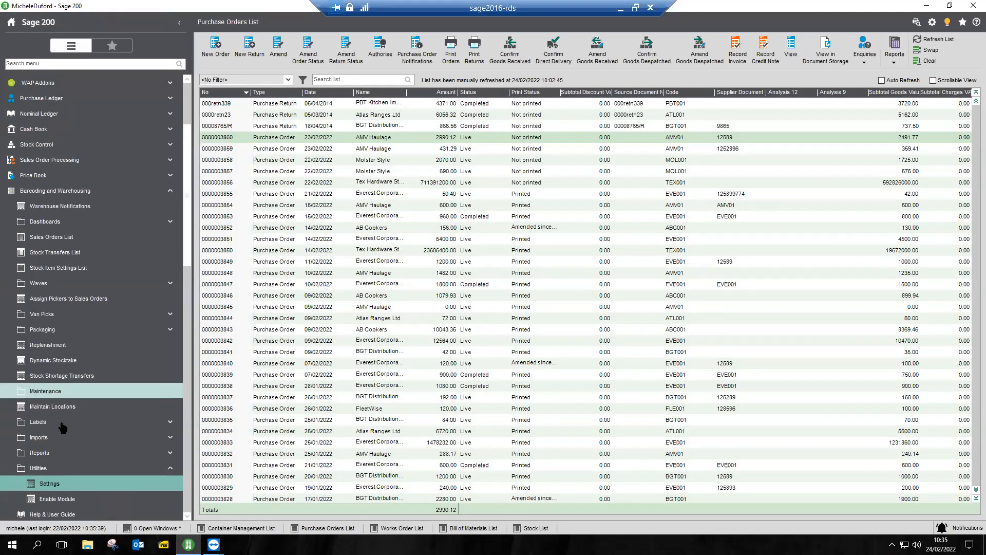
click(59, 375)
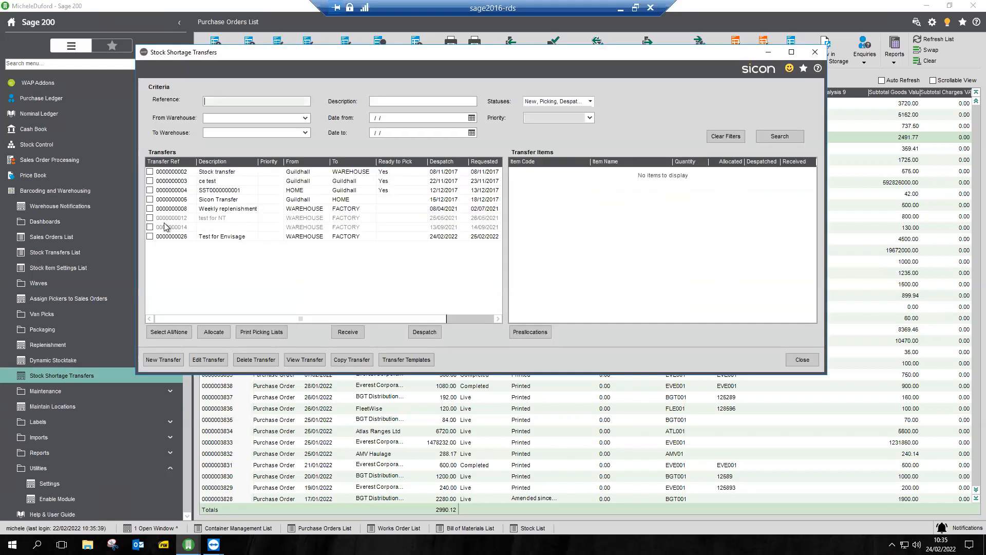
click(174, 237)
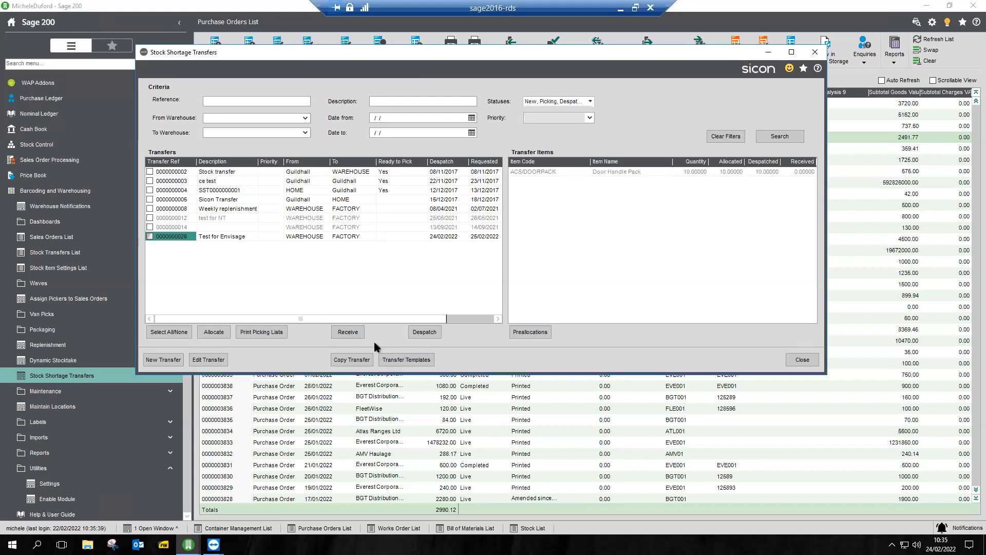
click(213, 361)
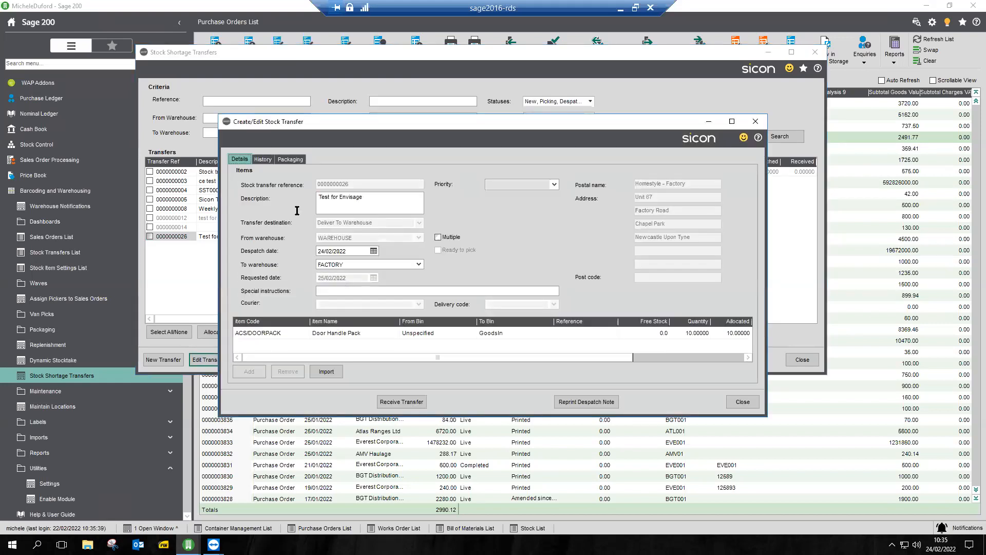
click(262, 159)
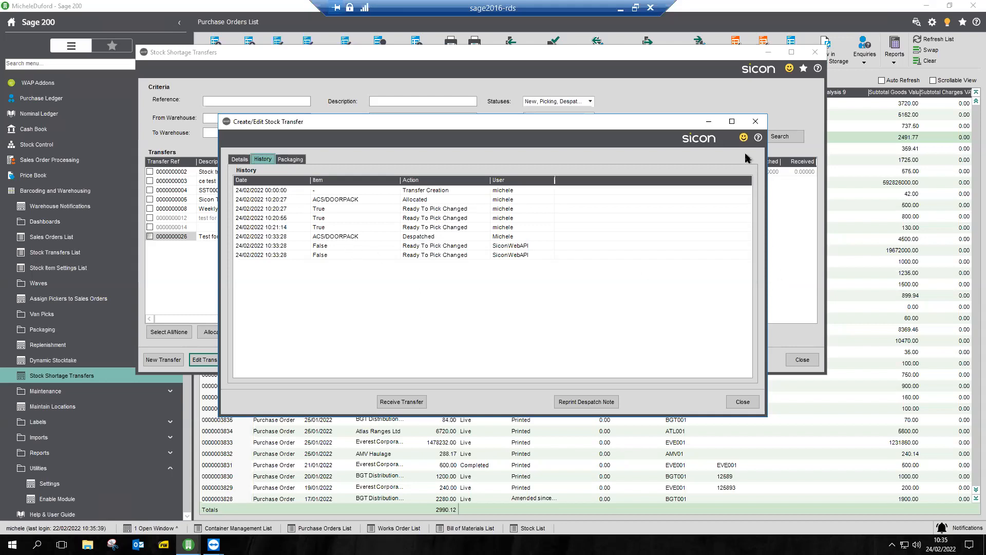
click(756, 124)
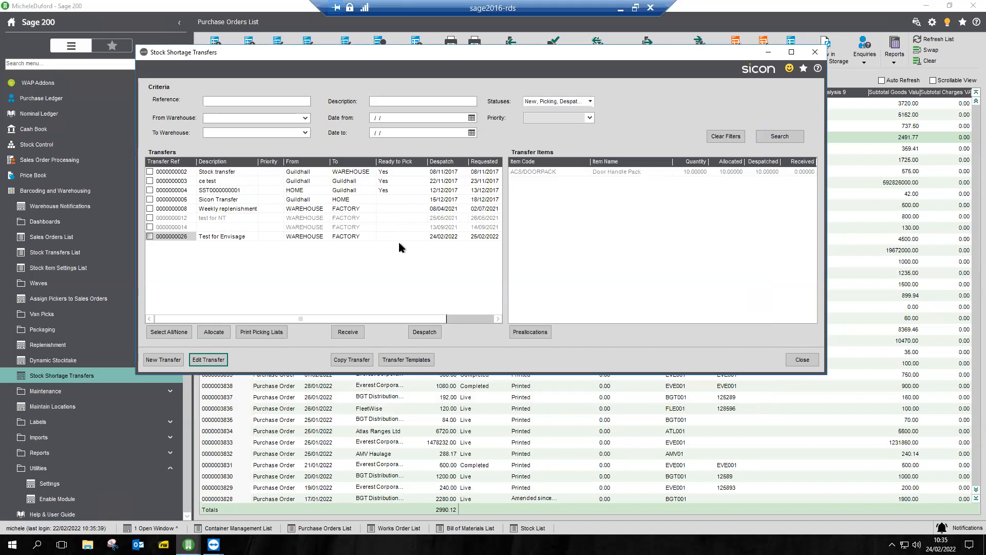
click(182, 238)
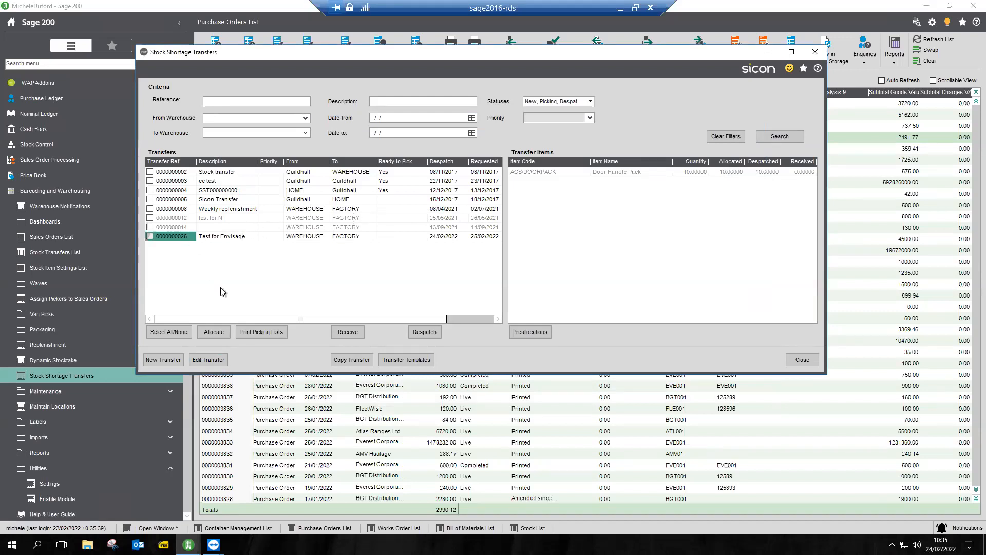
click(216, 365)
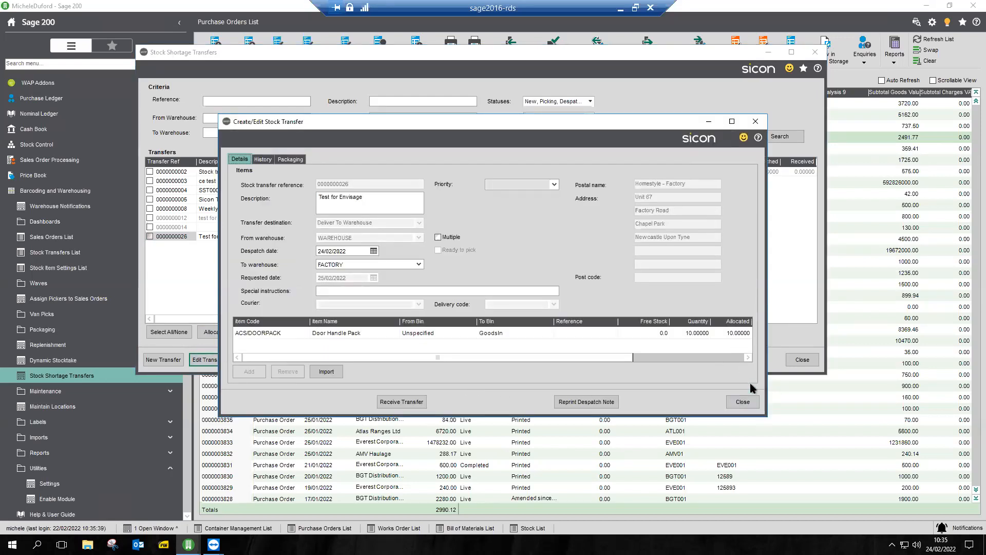
click(741, 357)
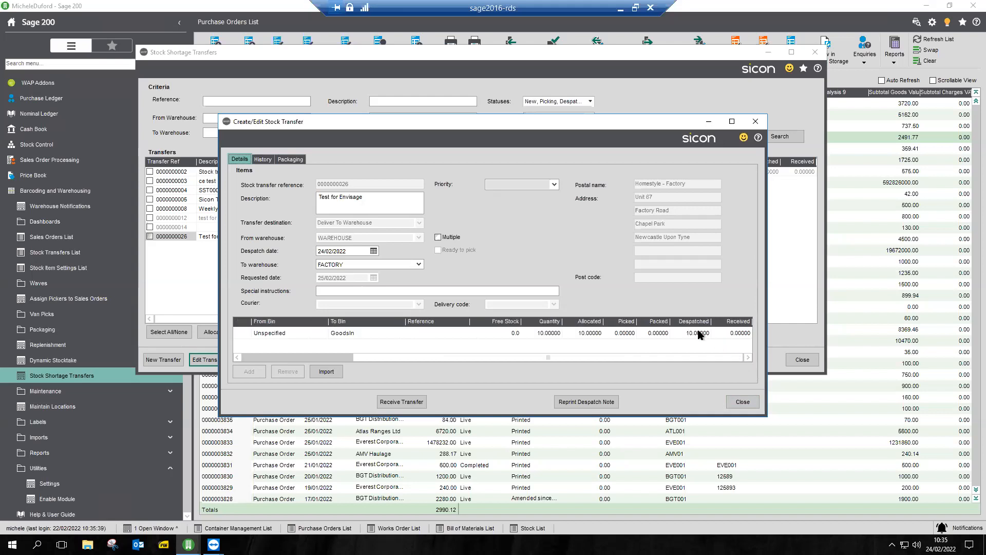
click(743, 401)
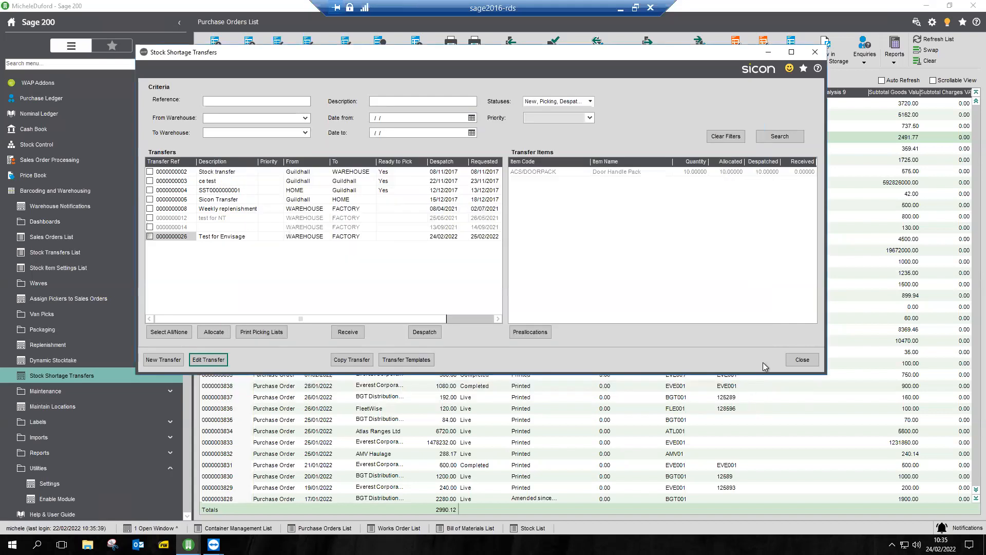
click(799, 362)
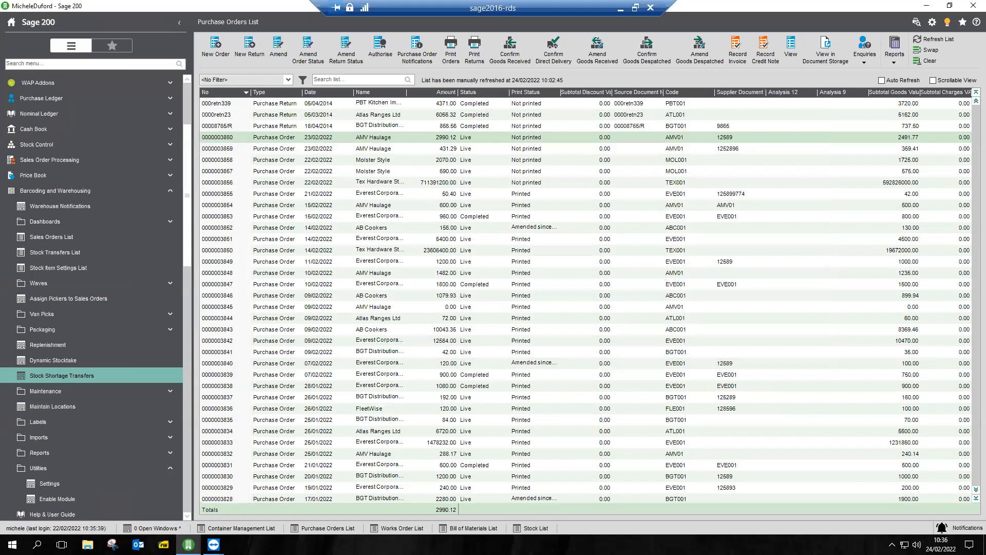
- Search the stock list for door and view the Door Handle Pack's warehouse and bin locations
click(535, 528)
click(328, 79)
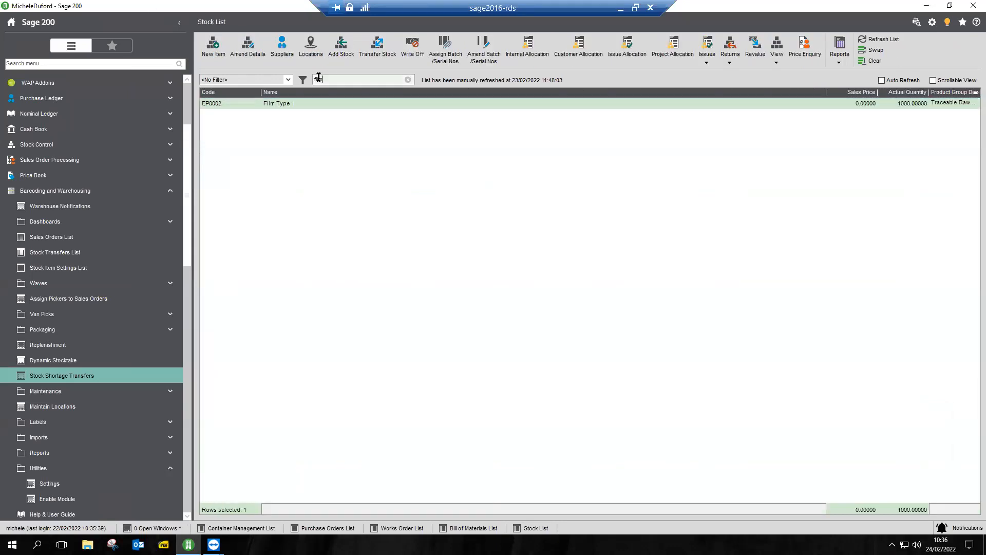
text(door)
click(302, 81)
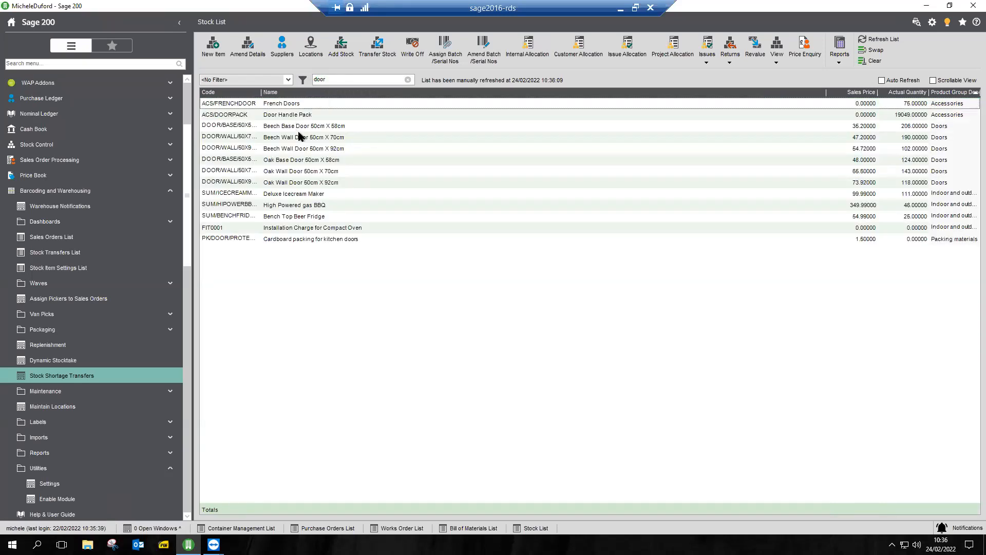
click(309, 116)
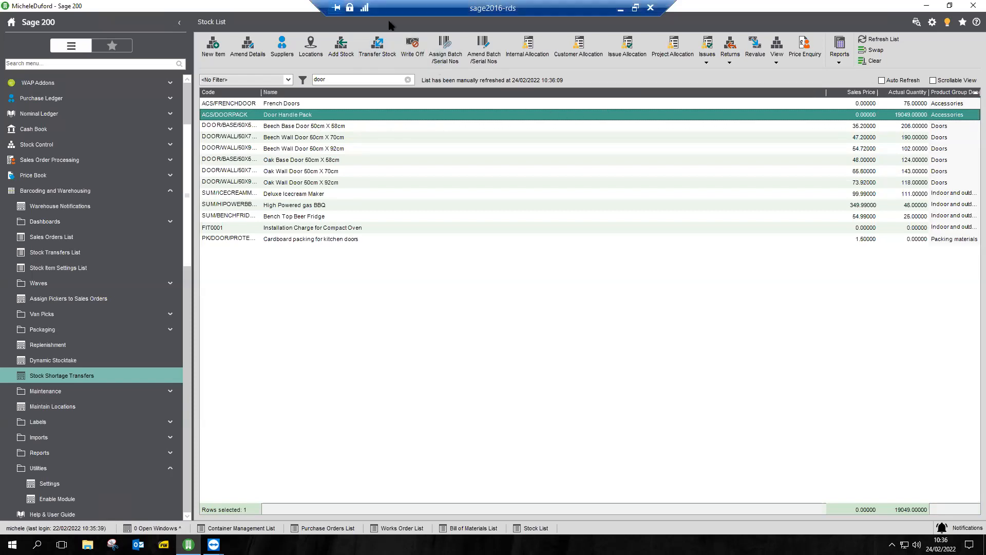
click(311, 47)
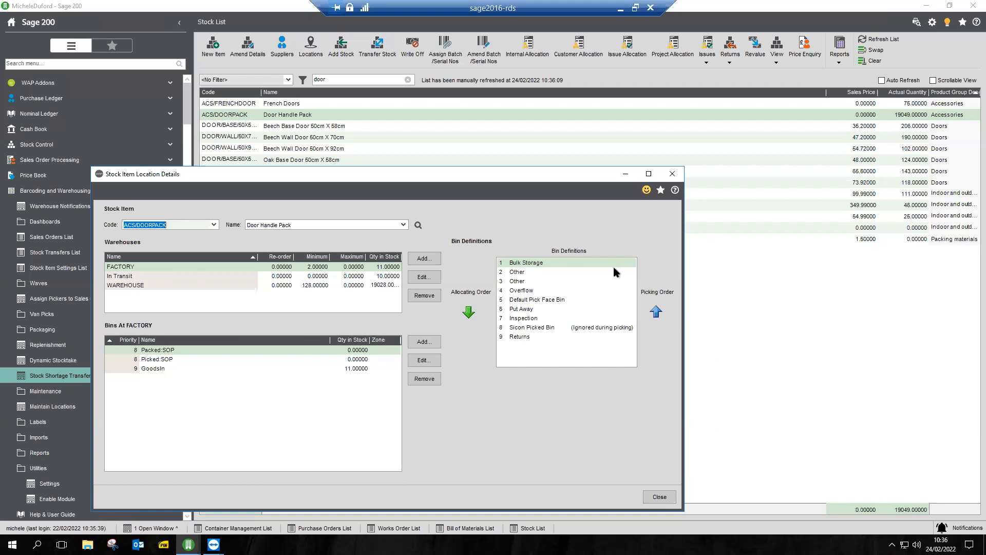
click(672, 174)
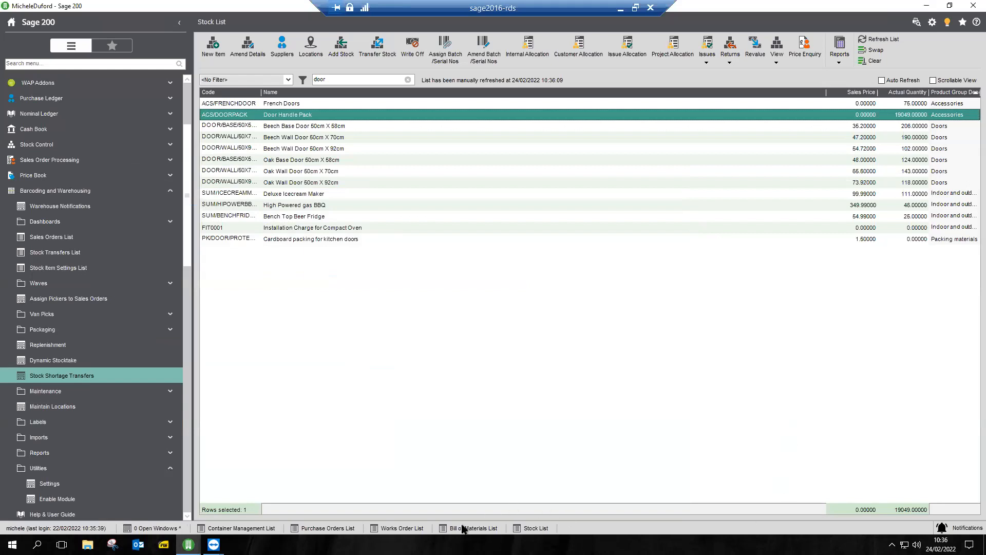
- Glance at the handheld, then reopen the Door Handle Pack's location details in Sage 200 to recheck stock levels
mouse_move(214, 545)
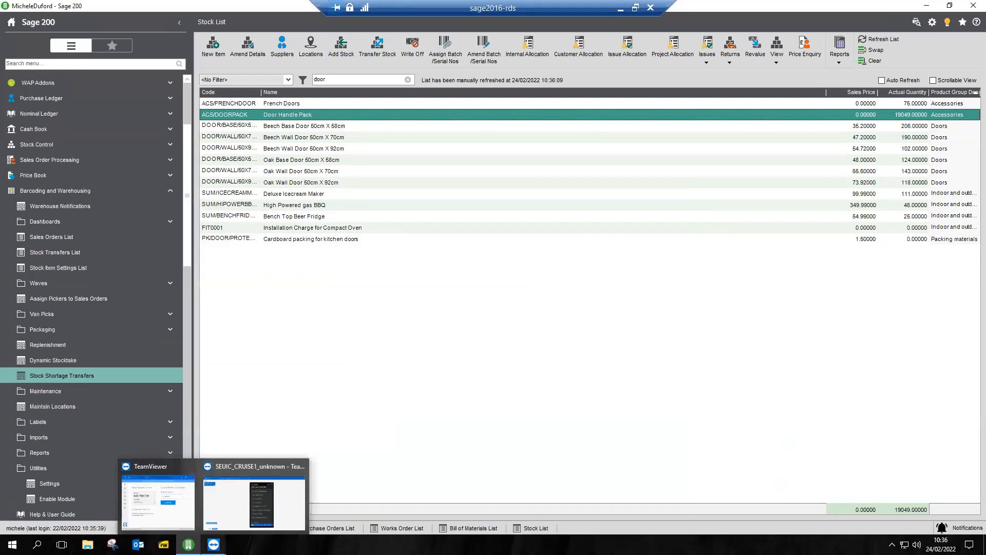
click(218, 516)
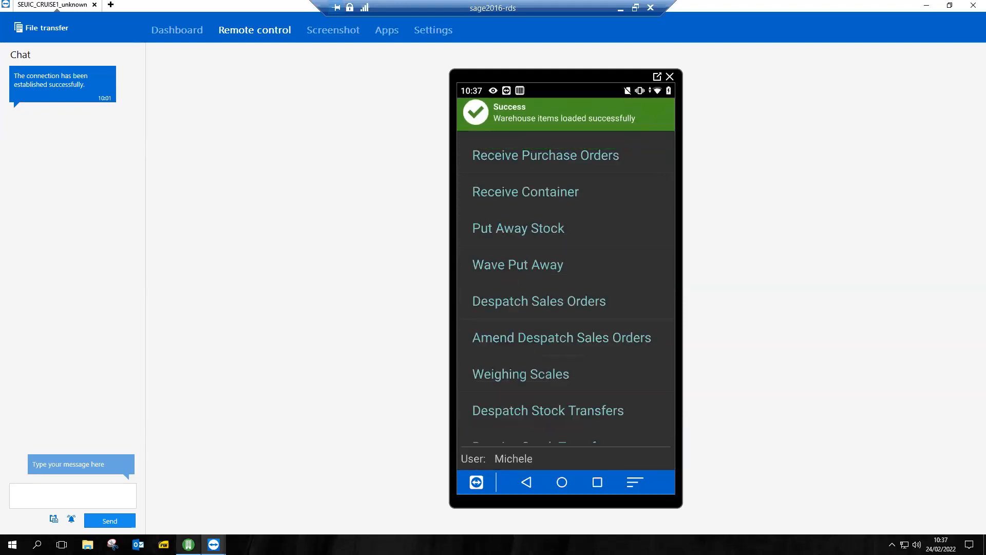
click(189, 544)
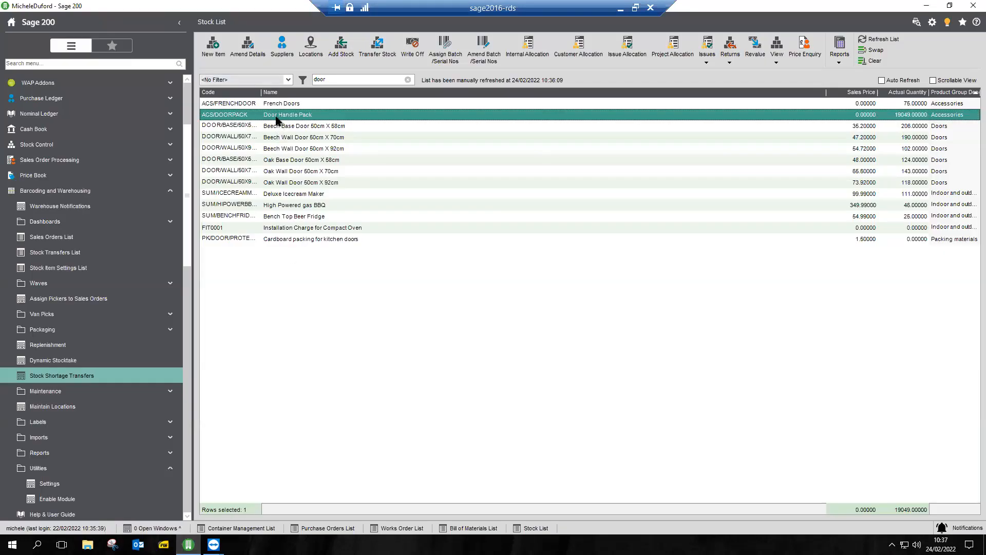
click(310, 45)
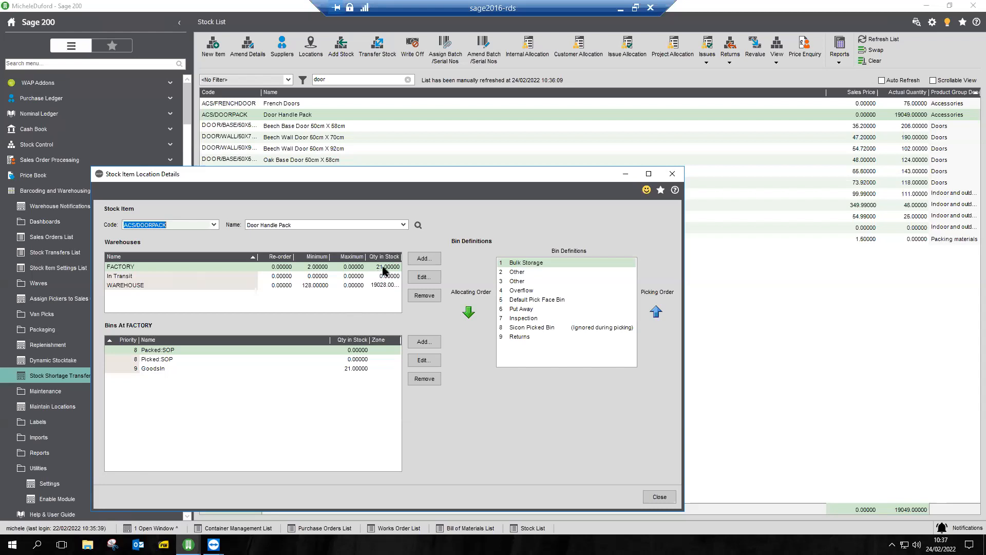
click(672, 174)
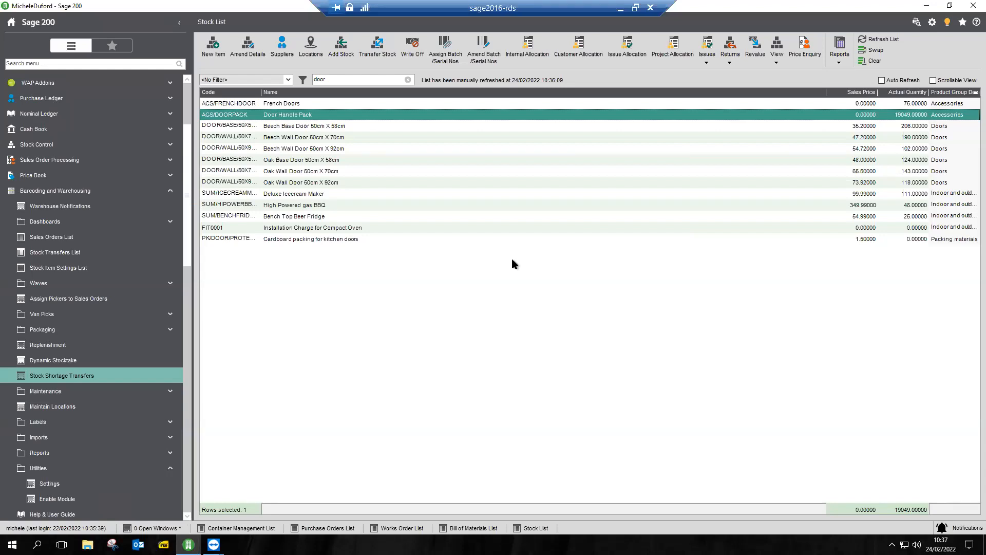
- Collapse the navigation menu and expand Sales Order Processing
right_click(113, 180)
click(136, 200)
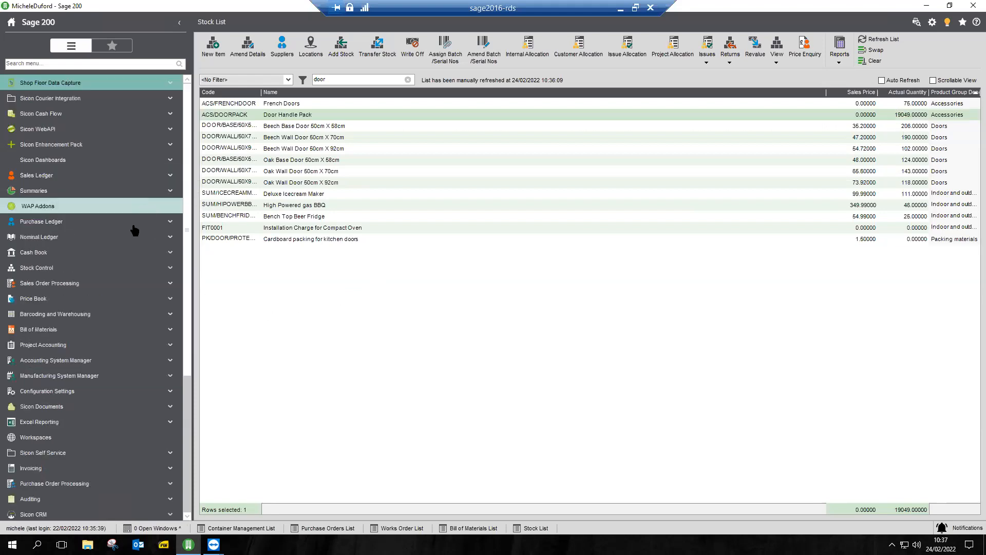
click(57, 285)
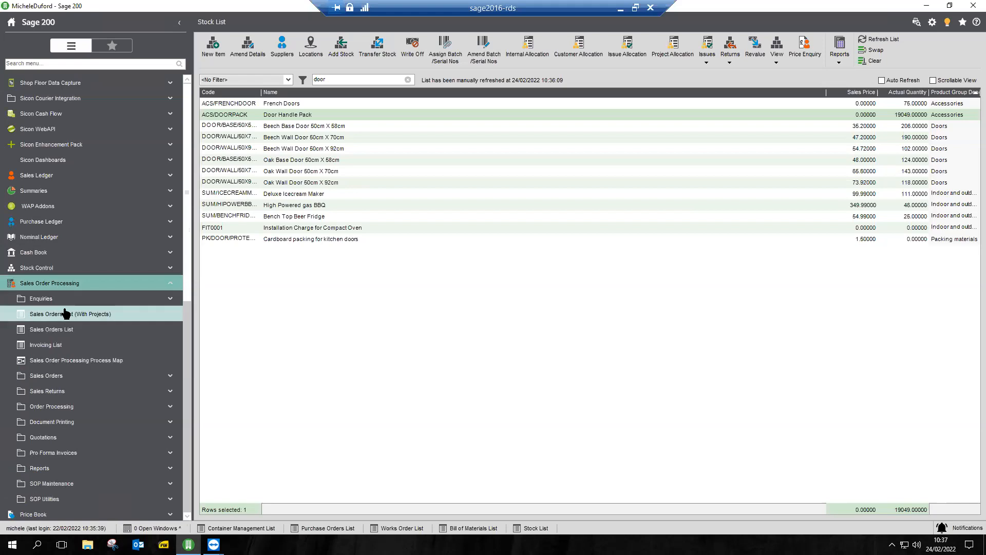
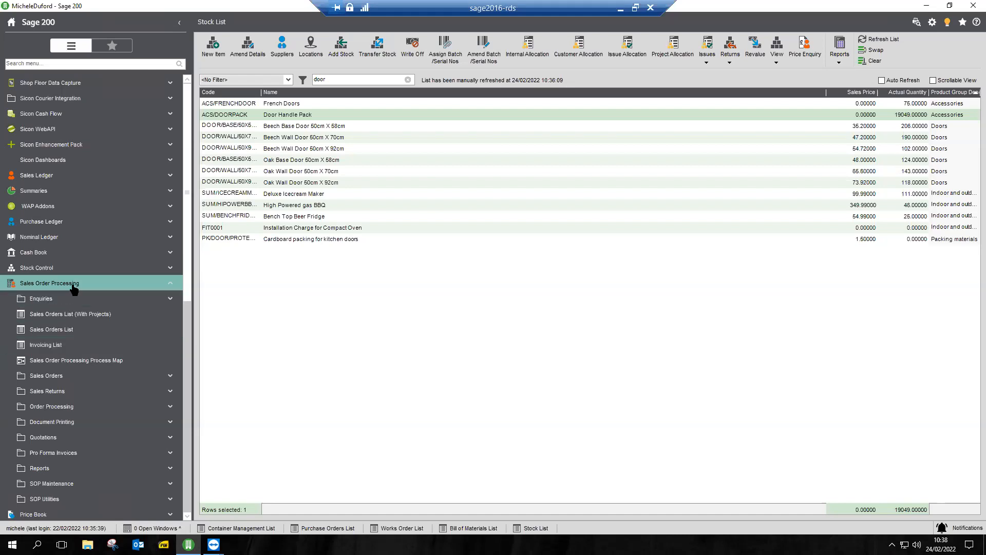
- Start a new full sales order for the customer Sicon and close the extra customer details form
click(64, 331)
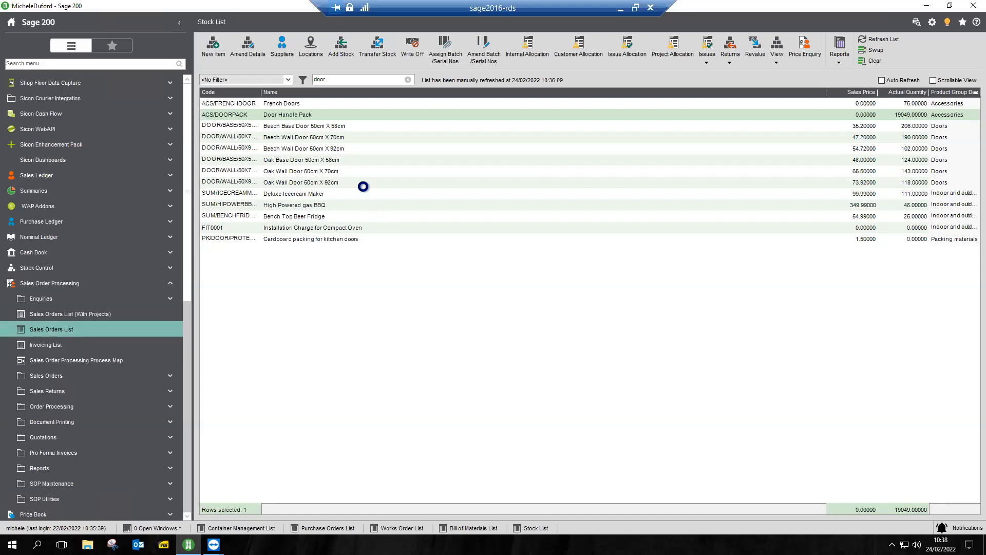
click(225, 60)
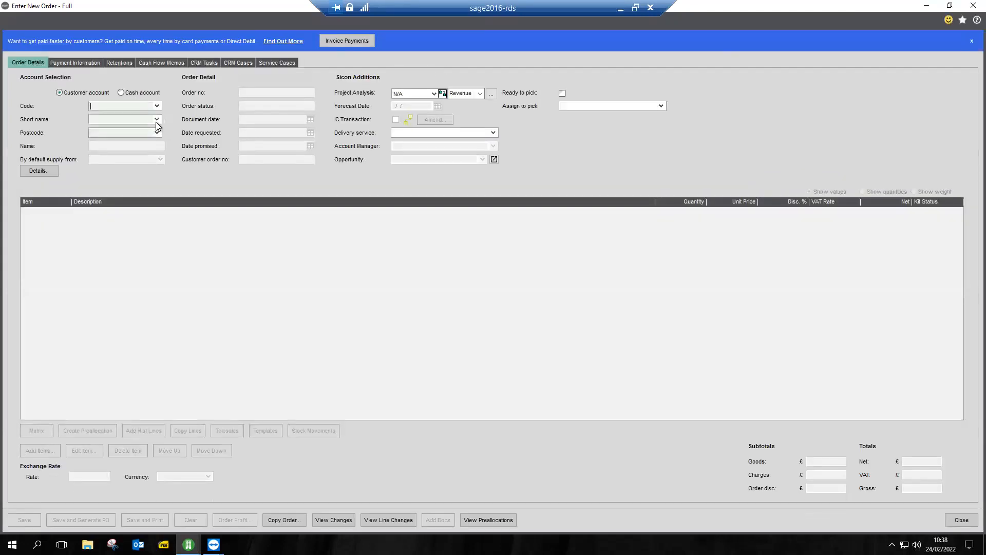
click(156, 121)
click(140, 120)
text(Sicon)
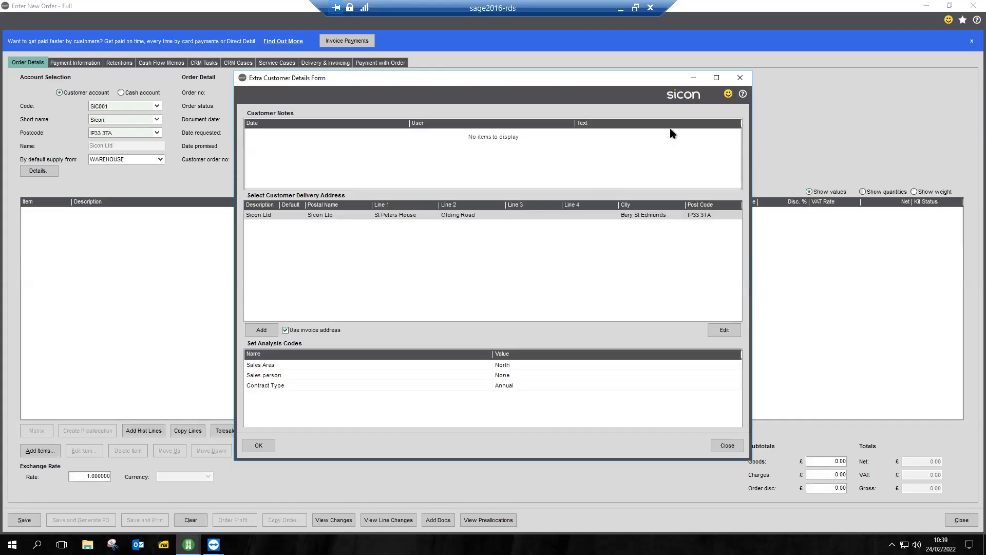
click(739, 77)
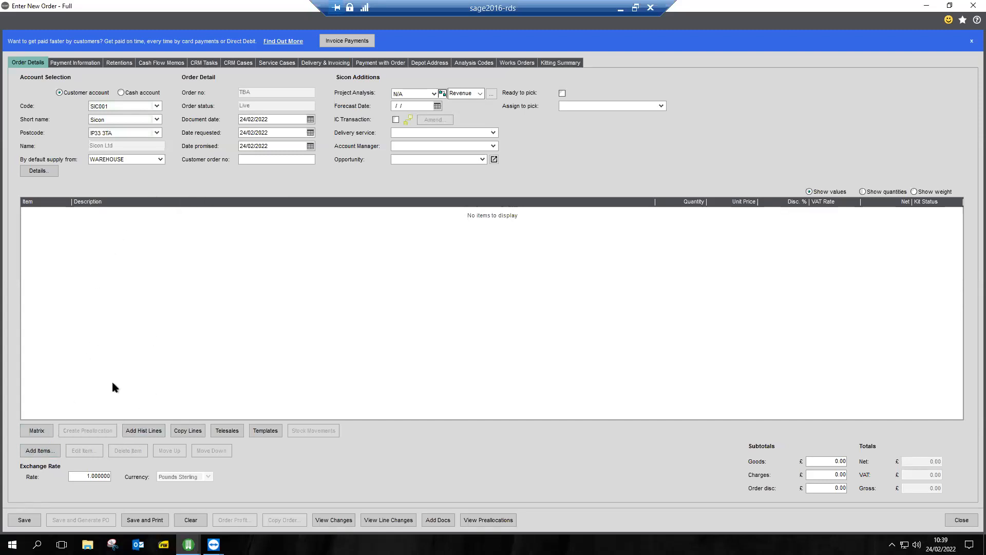
- Add an item line for the Door Handle Pack with a quantity of 10, accepting the price book warning
click(47, 451)
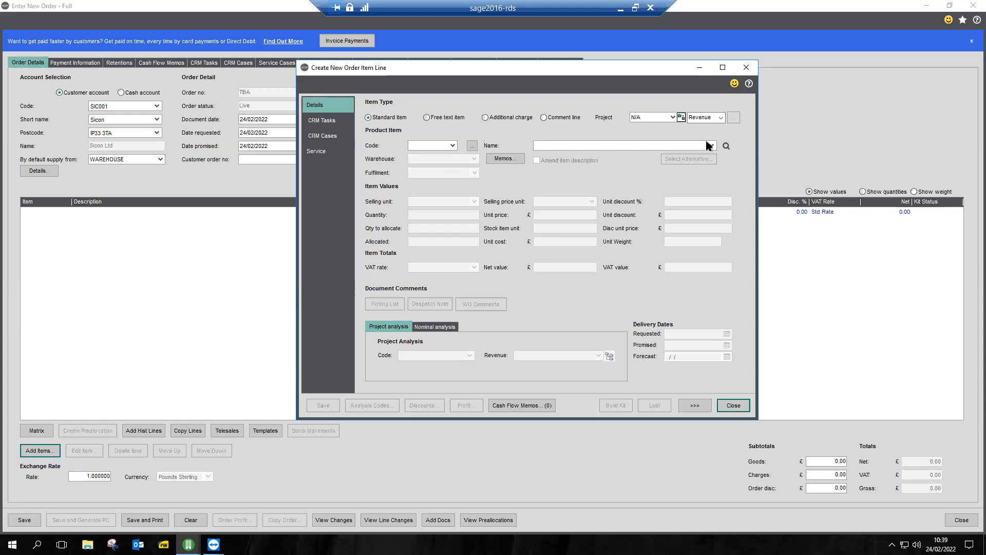
click(687, 145)
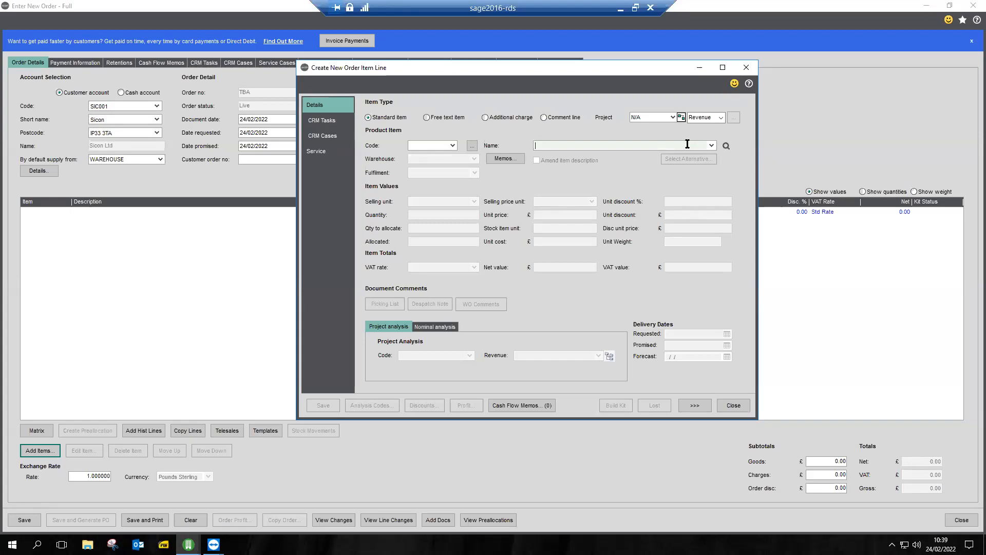
text(door)
key(Tab)
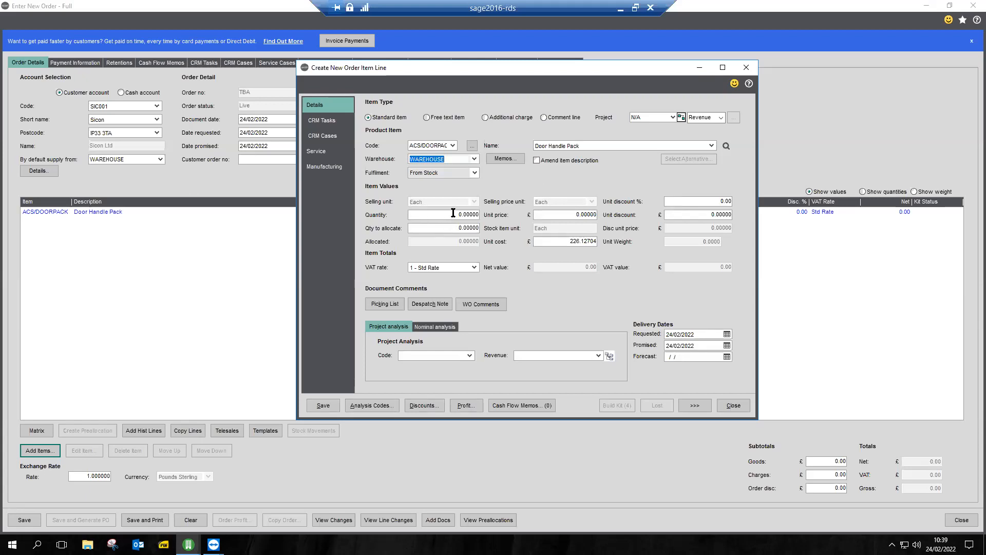
key(Tab)
text(1)
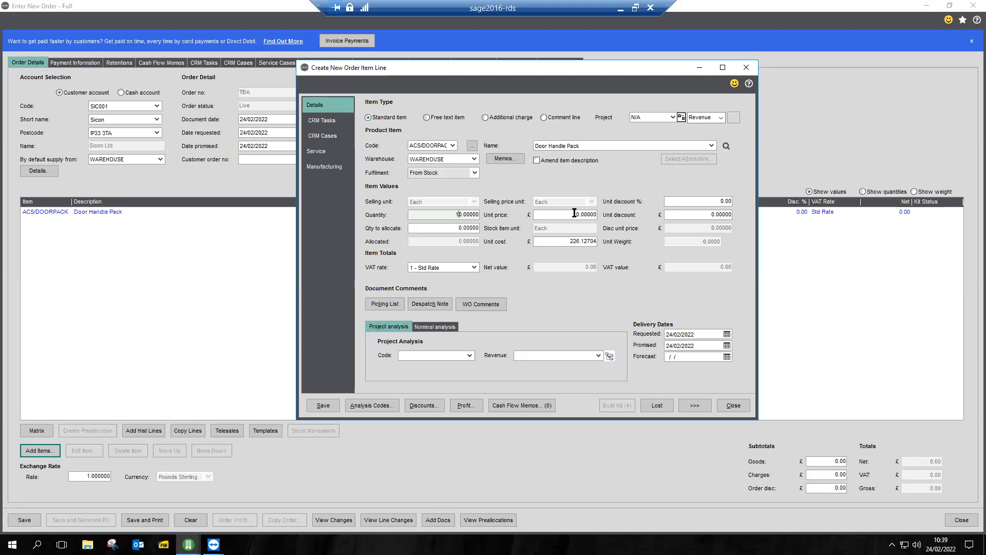
key(Tab)
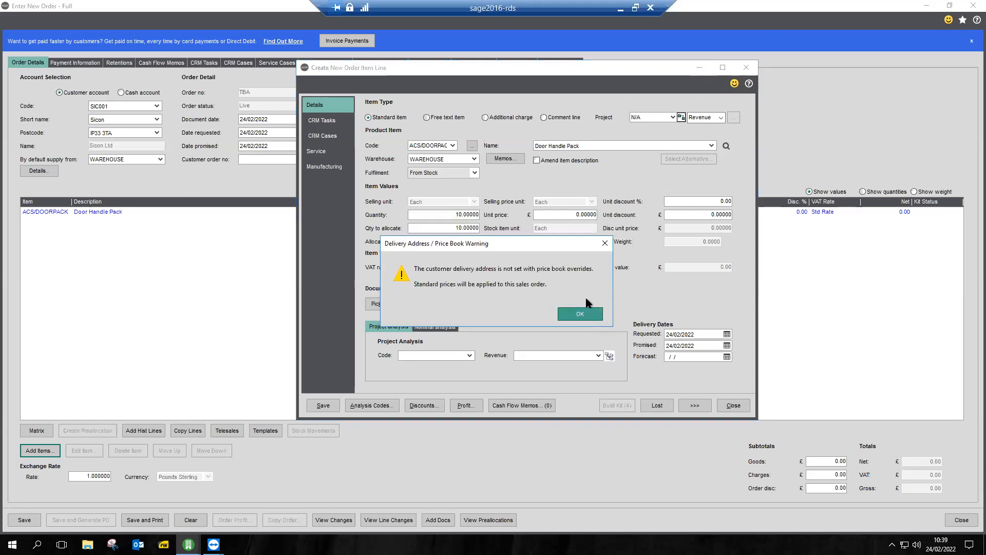
click(580, 313)
- Set the line's unit price to 230, save the item line and close the line window
click(568, 212)
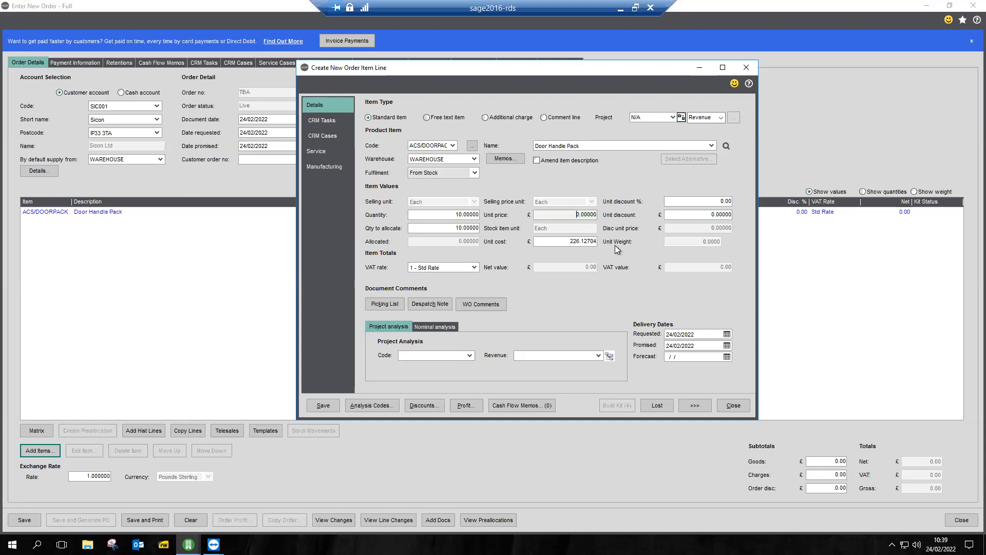
text(230)
key(Delete)
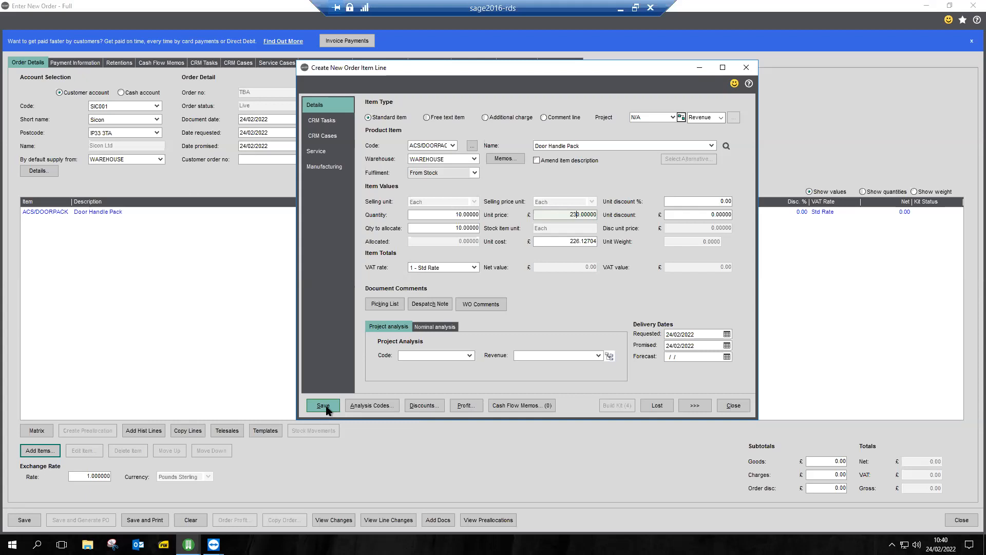
click(324, 405)
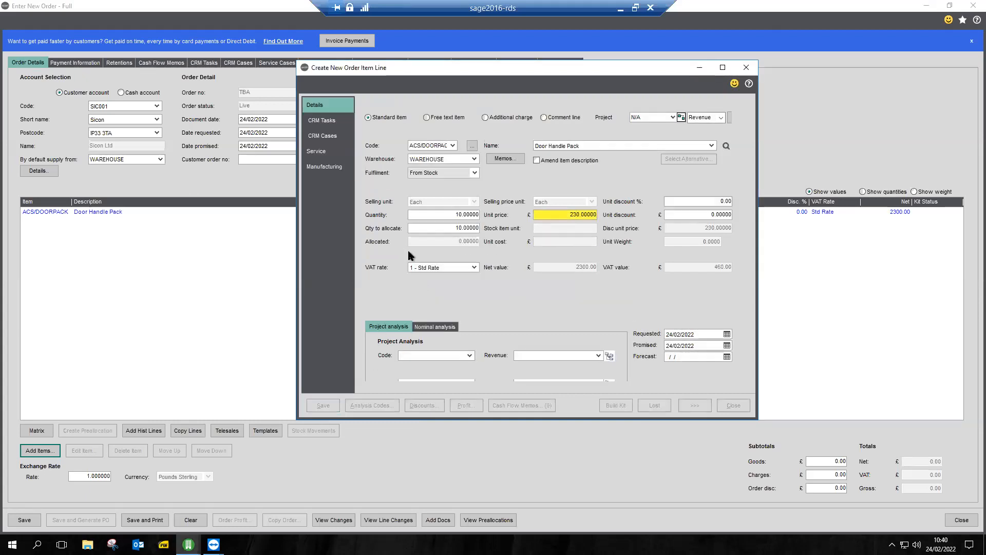
click(746, 67)
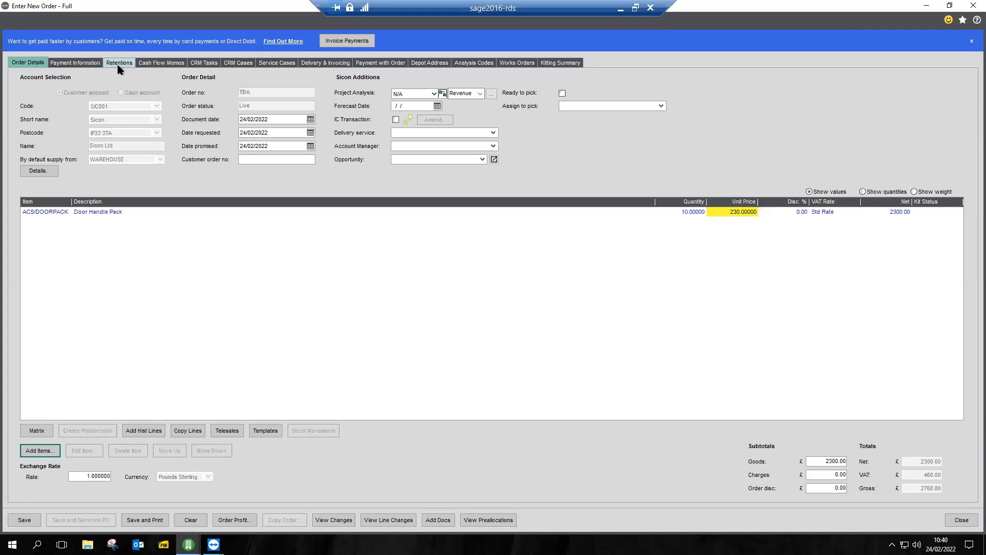
- Change the order's delivery address to the customer's Sicon Ltd delivery address
click(319, 63)
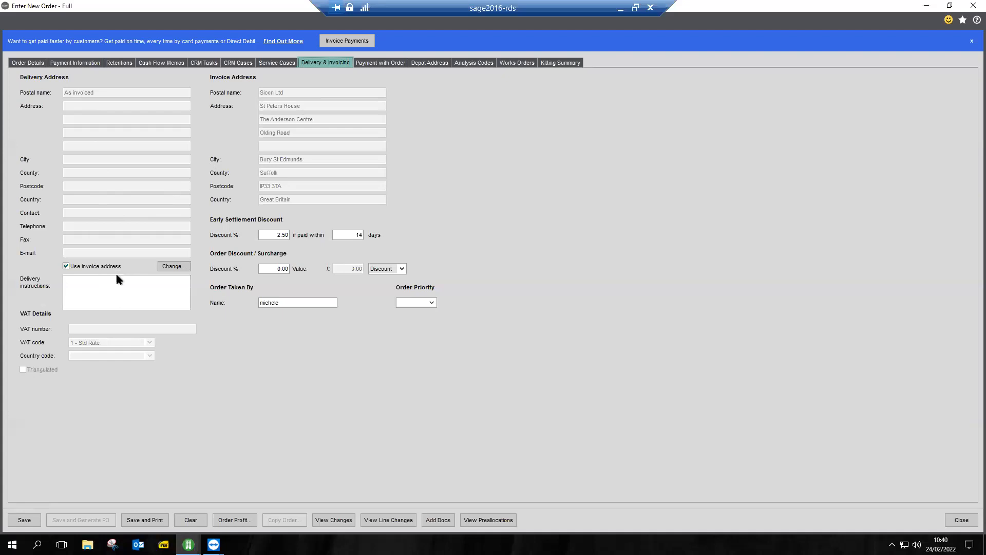
click(164, 267)
double_click(405, 288)
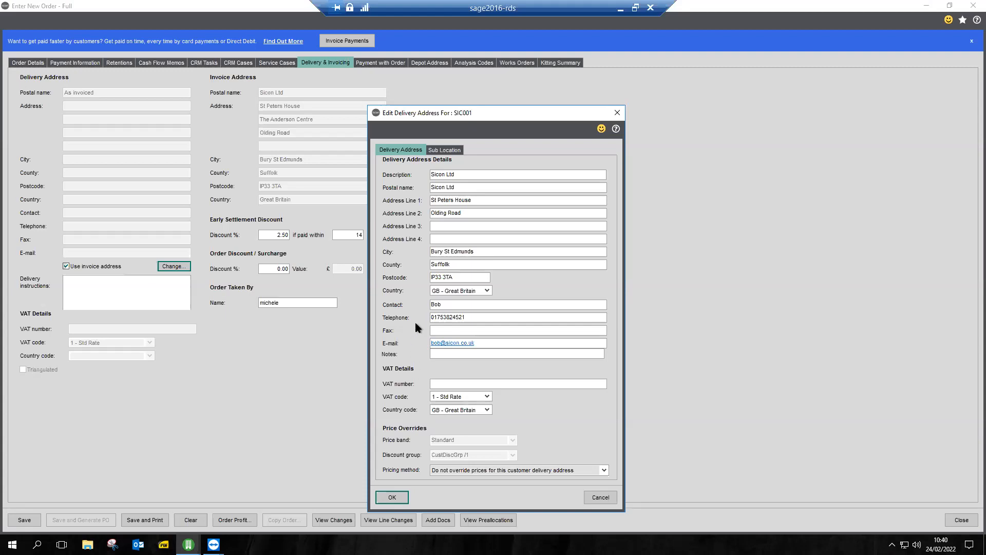
click(393, 497)
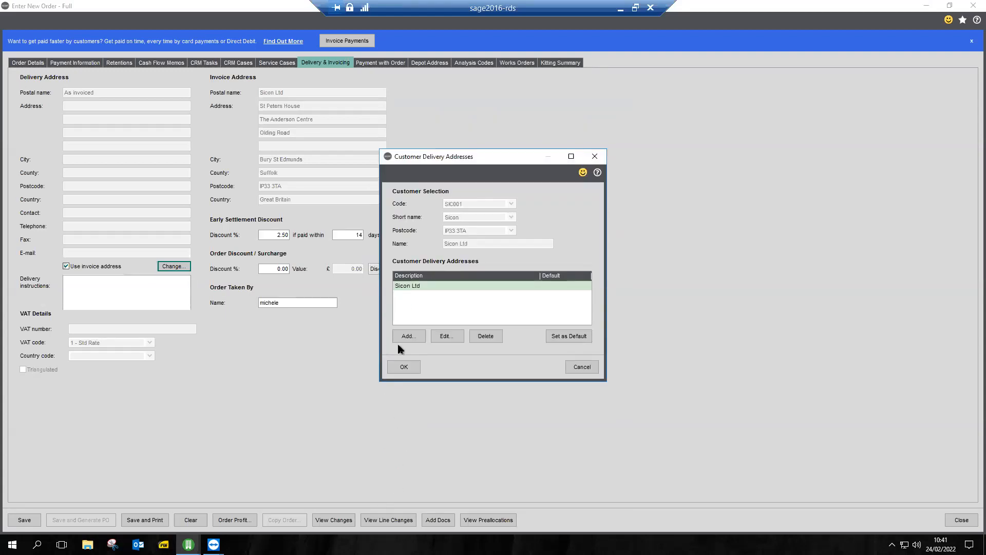
click(404, 368)
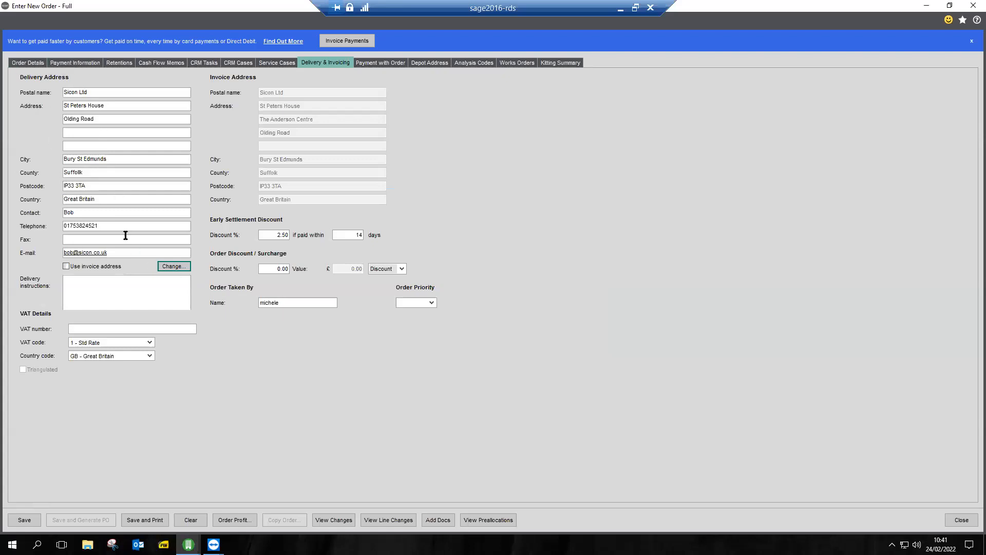
- Enter the delivery instructions "Leave it with neighbour"
click(98, 288)
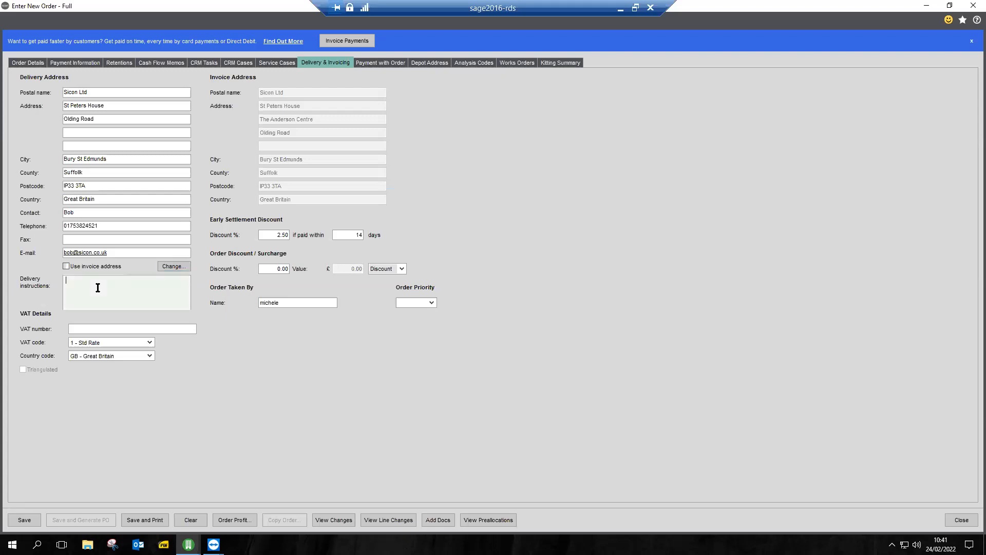
text((eave it with neighbour)
- Enter the customer order number on the order details
click(43, 65)
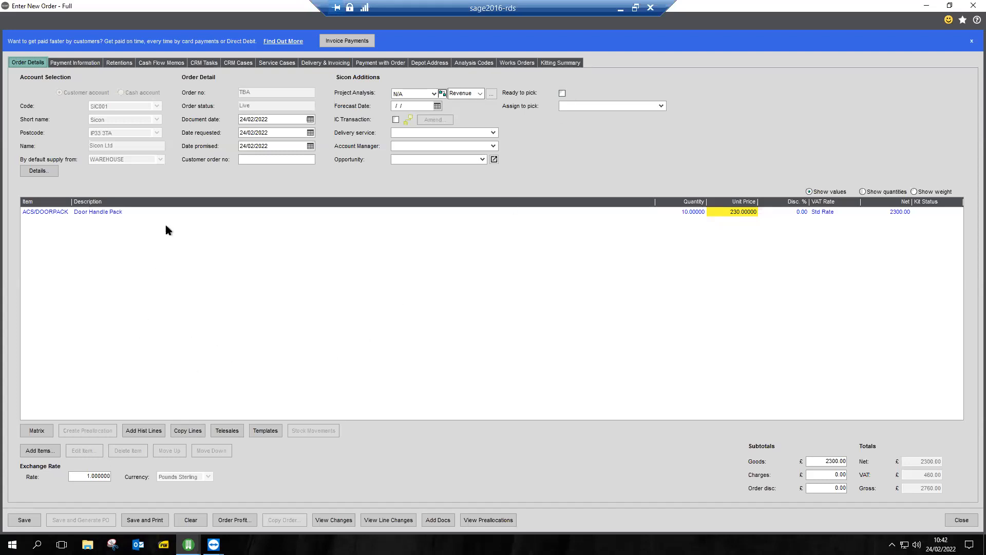
click(250, 159)
text(1258965)
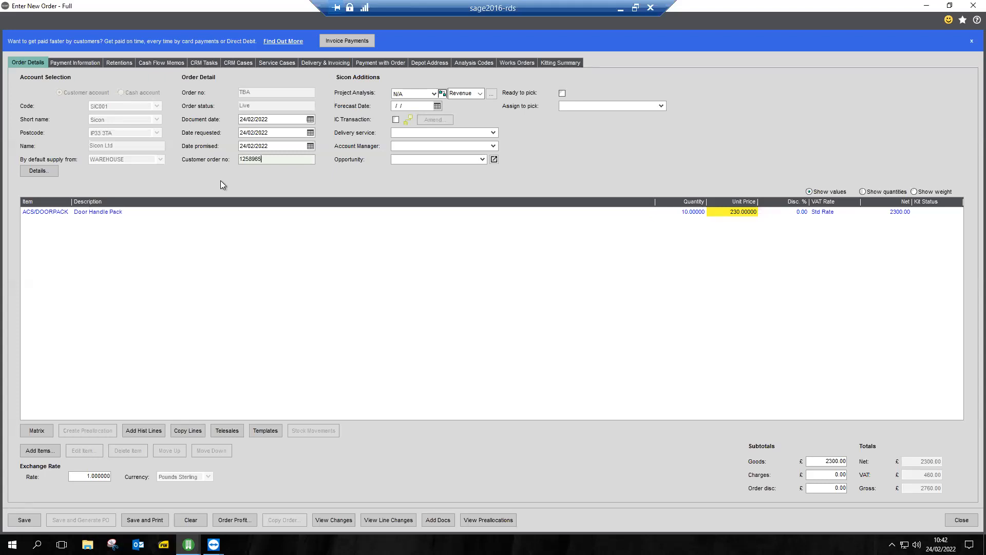
- Save the sales order, declining a project and a back-to-back purchase order, then close the order entry window
click(25, 520)
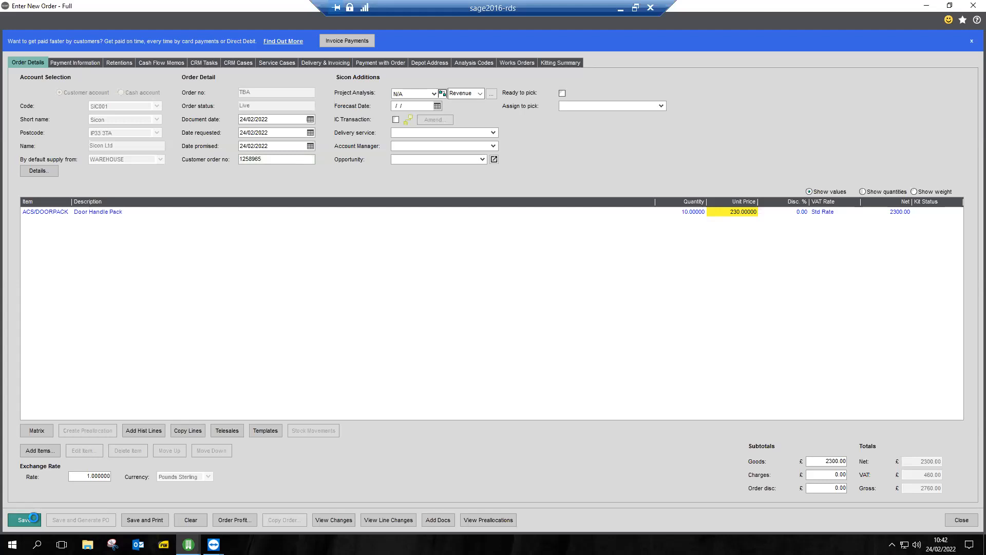
click(426, 340)
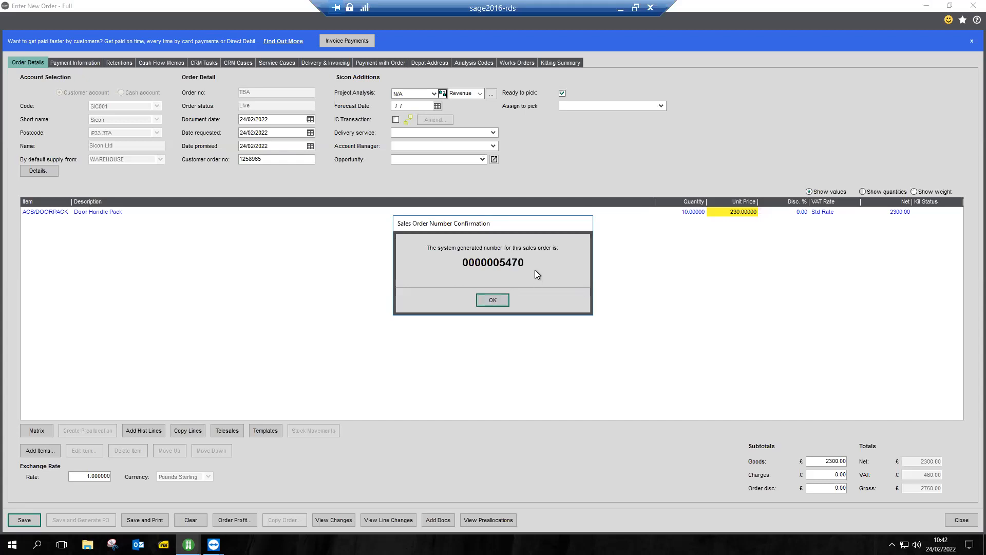
click(494, 300)
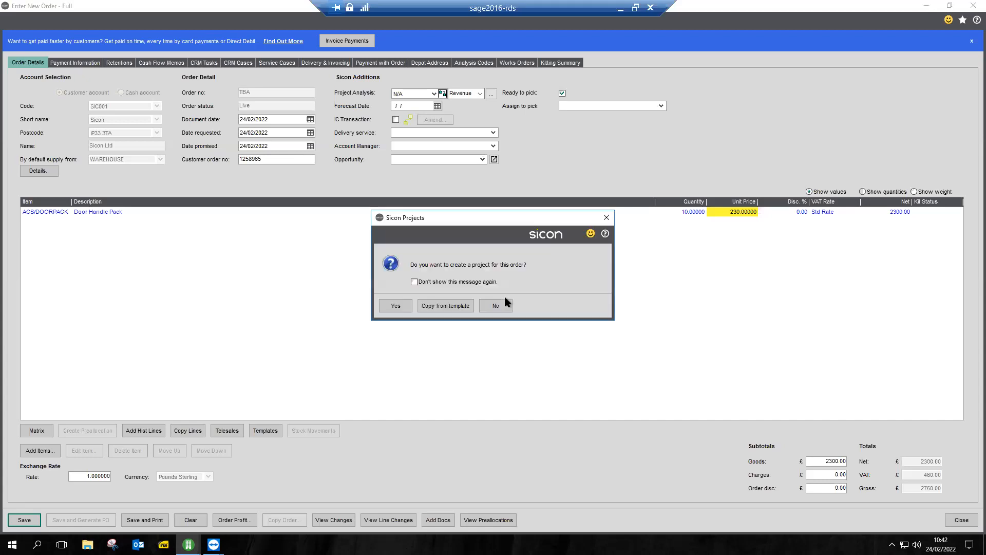
click(505, 303)
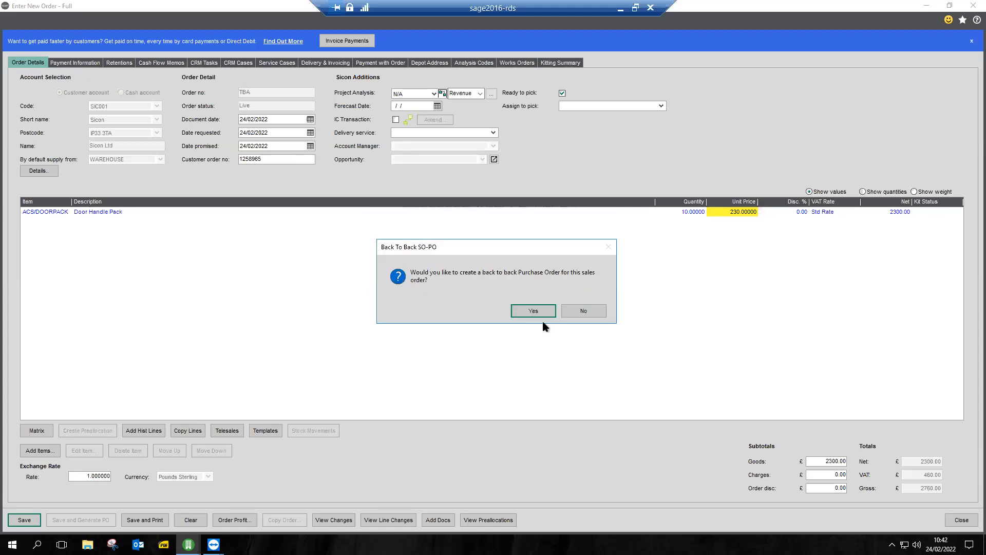
click(584, 312)
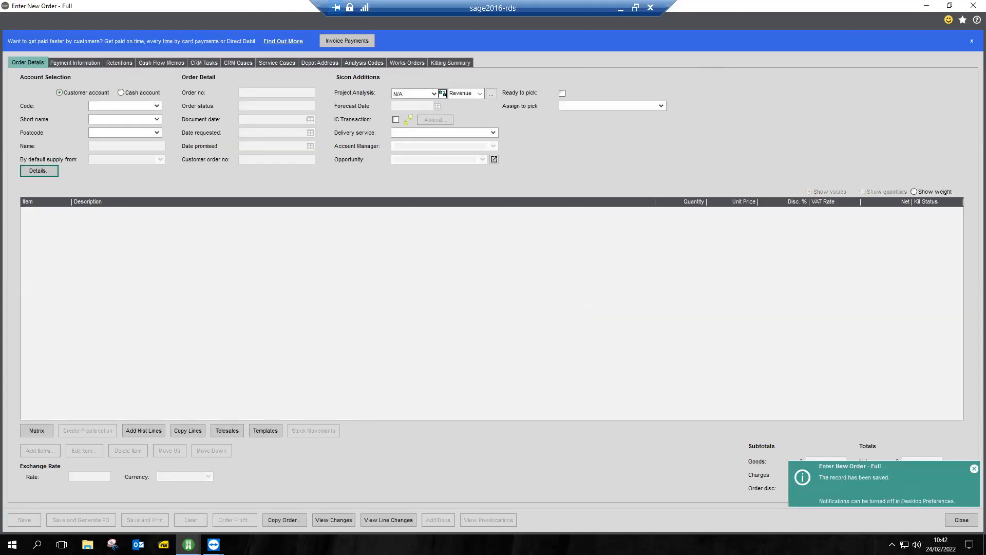
click(960, 520)
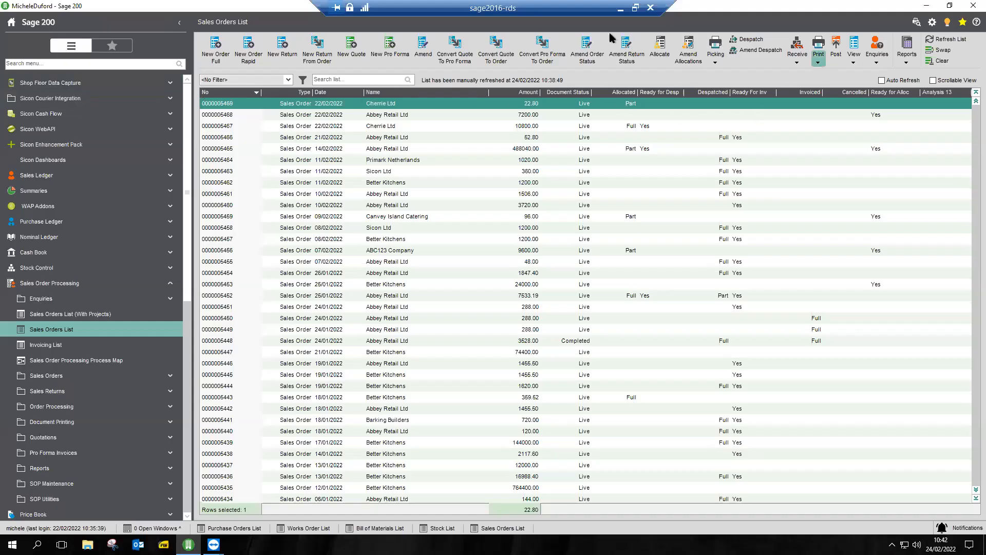
- Refresh the sales orders list and open order acknowledgement printing for the new Sicon Ltd order
click(951, 41)
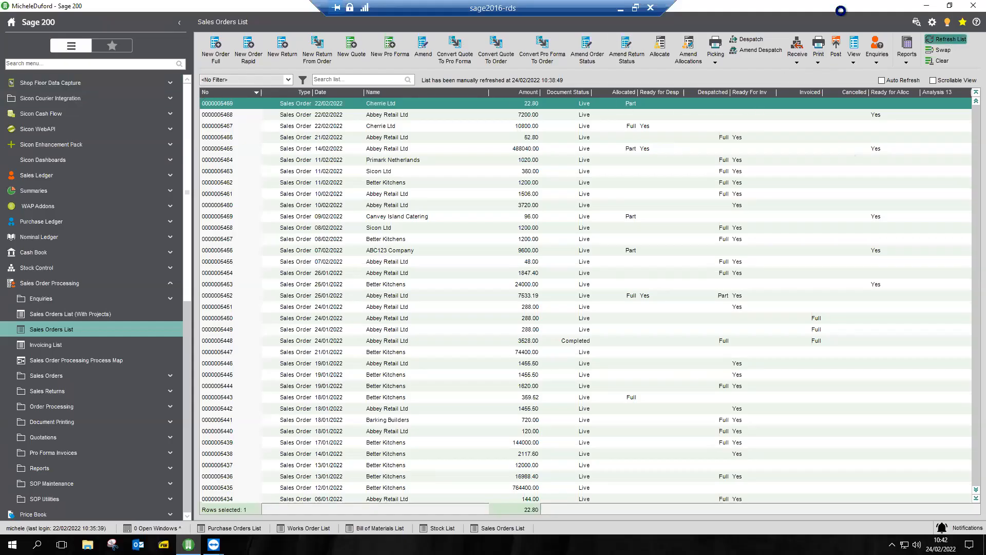
click(220, 104)
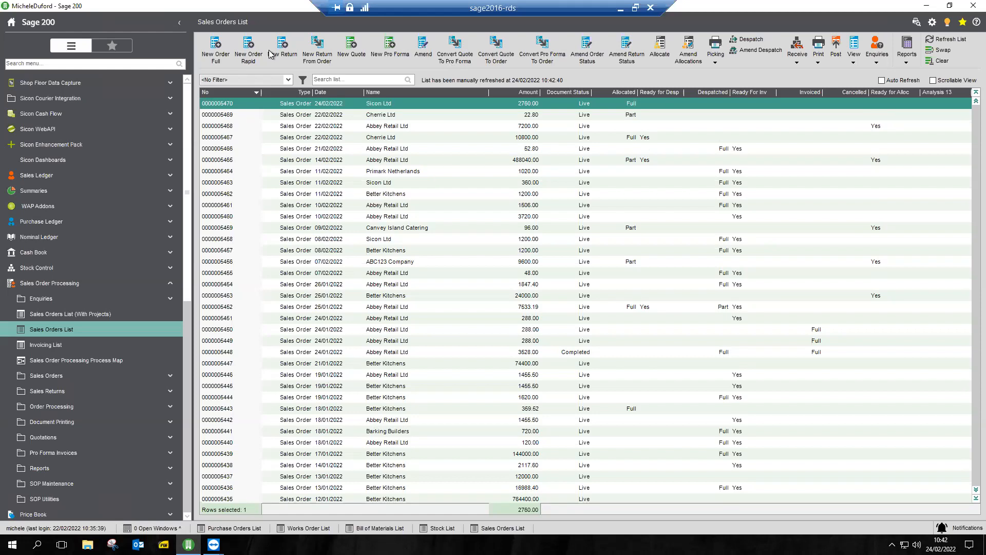
right_click(333, 107)
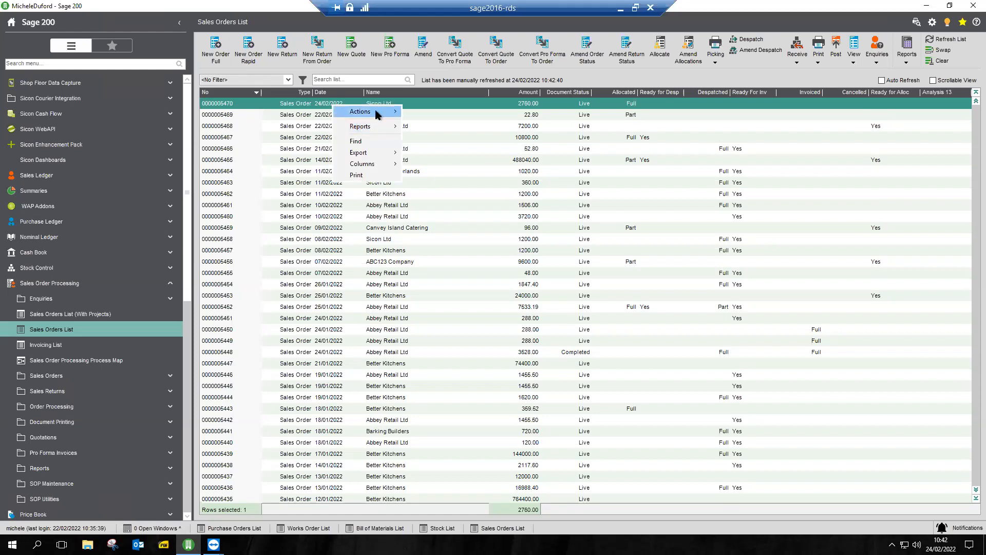
mouse_move(379, 111)
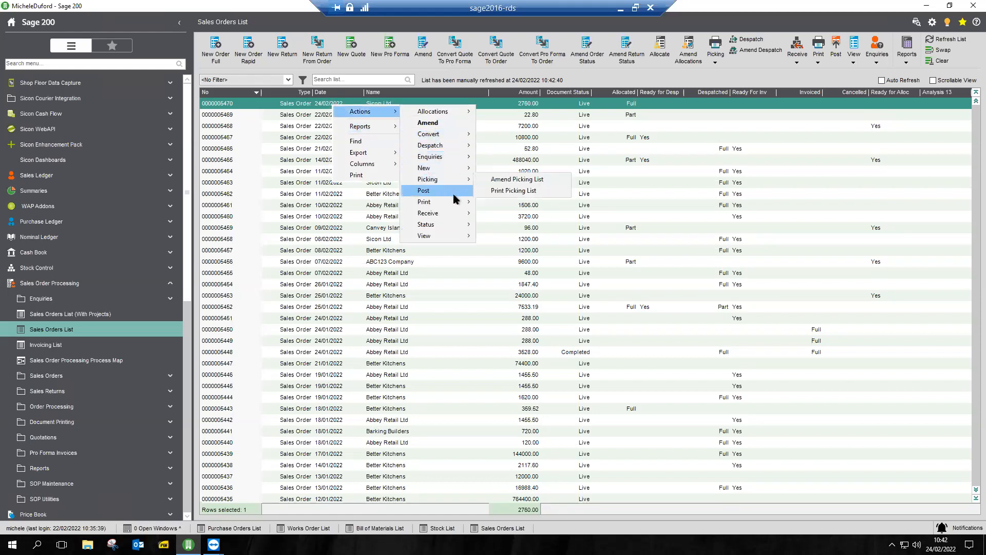
mouse_move(458, 208)
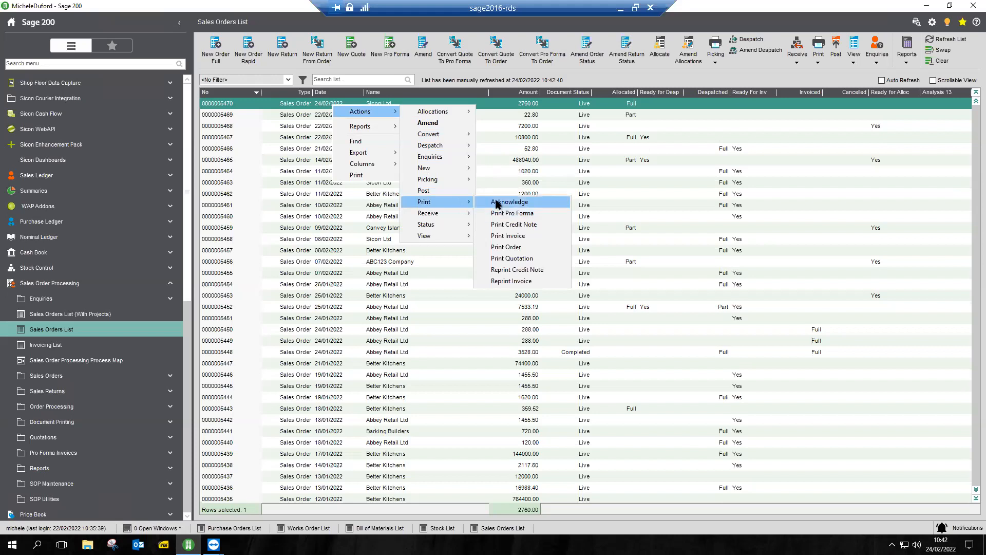
click(496, 200)
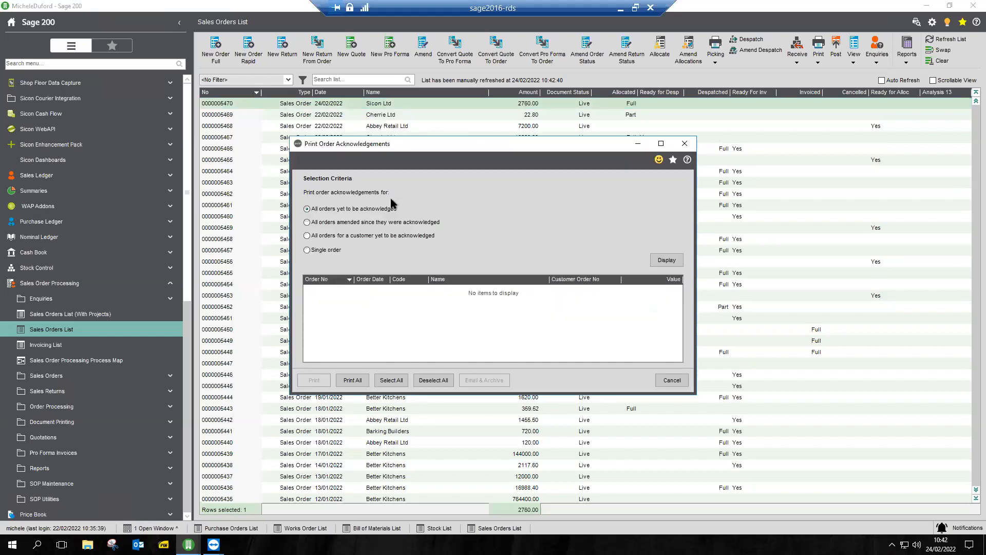
click(670, 260)
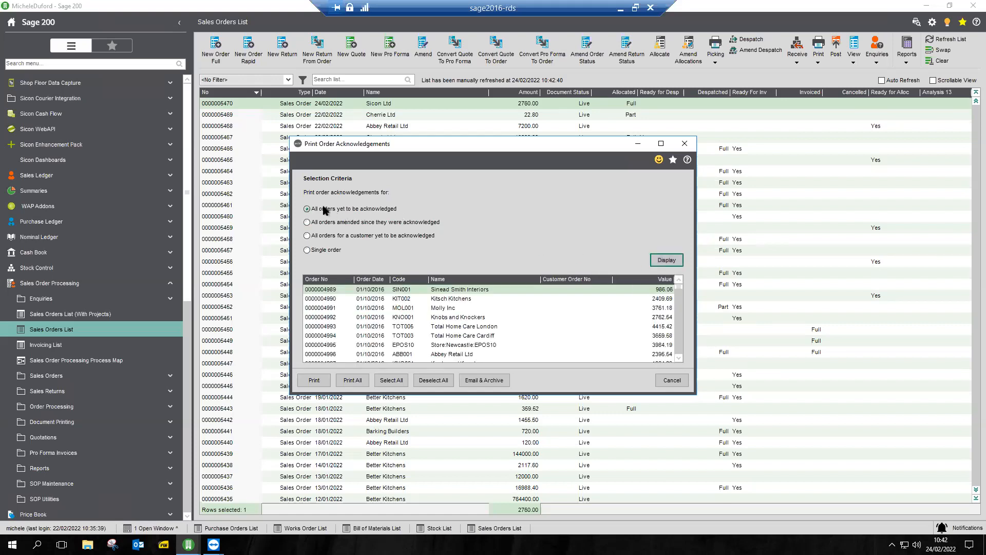
click(325, 279)
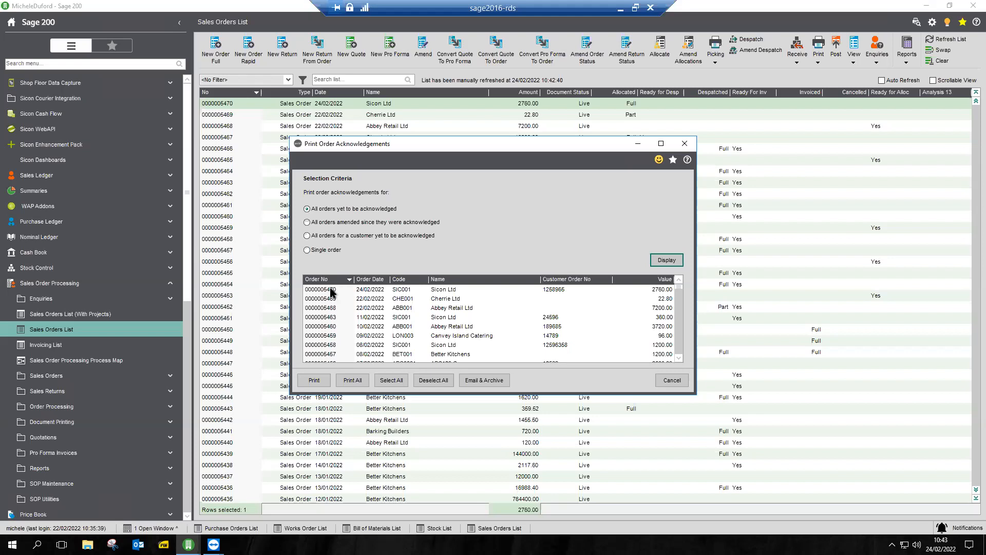
click(331, 293)
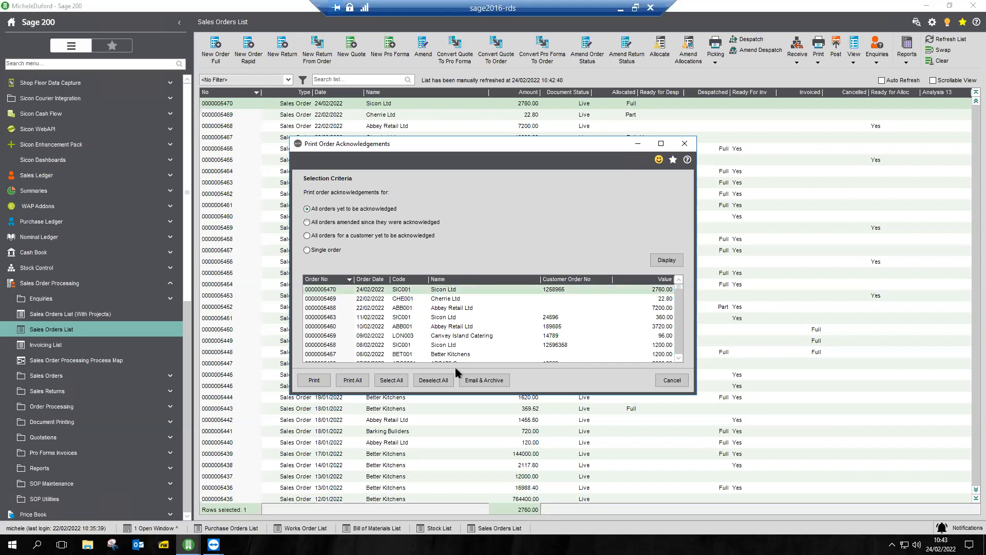
- Email and archive the order acknowledgement, allowing Outlook access for 1 minute, then close the acknowledgements dialog
click(319, 381)
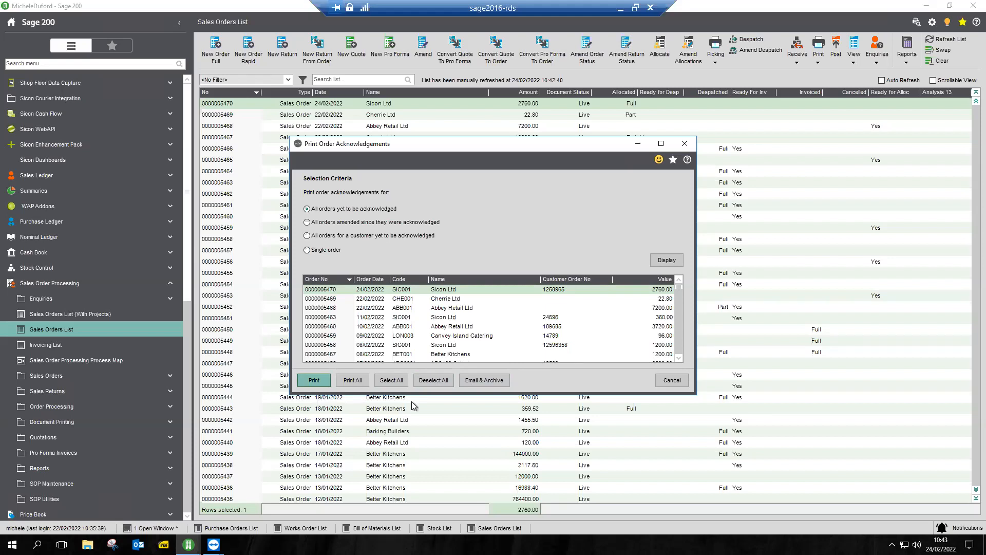
click(479, 380)
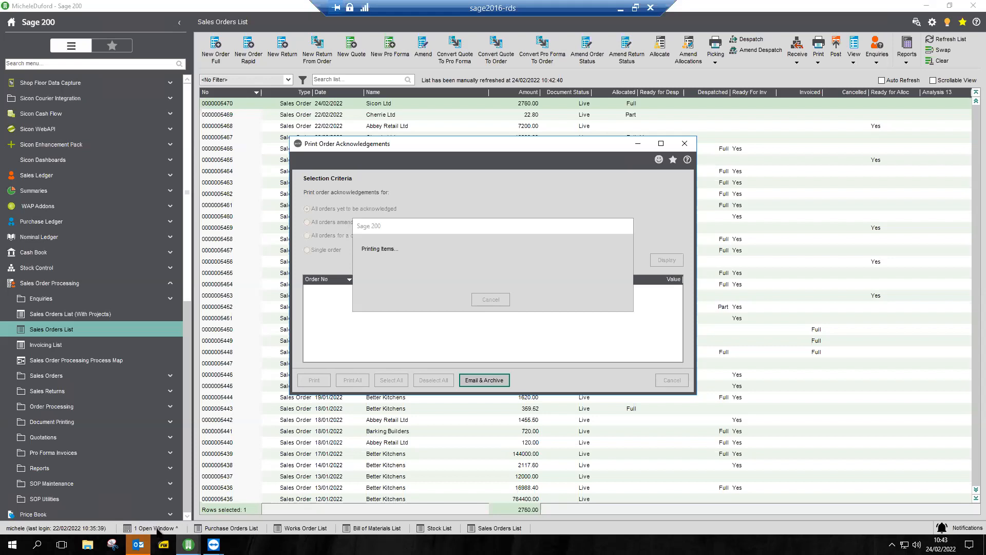
mouse_move(138, 544)
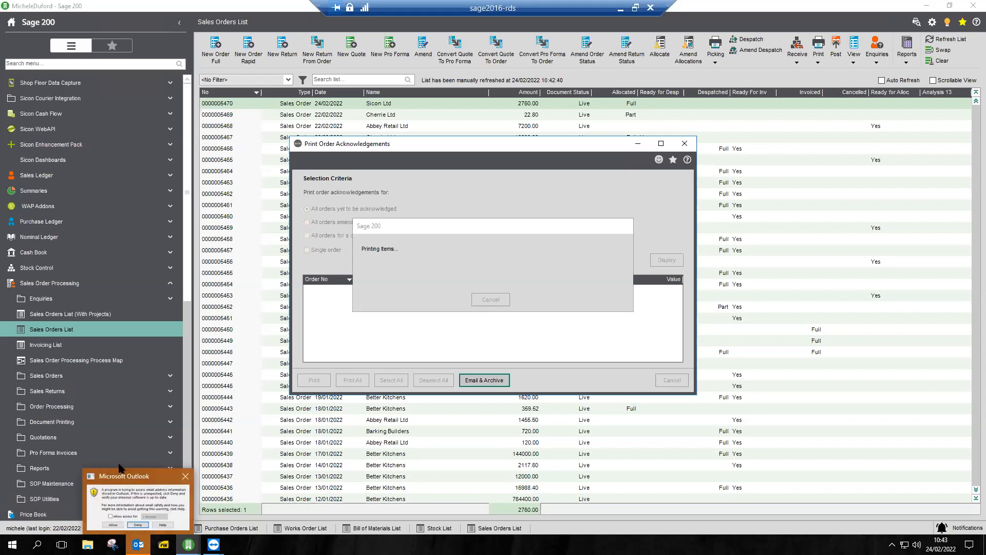
click(126, 502)
click(445, 288)
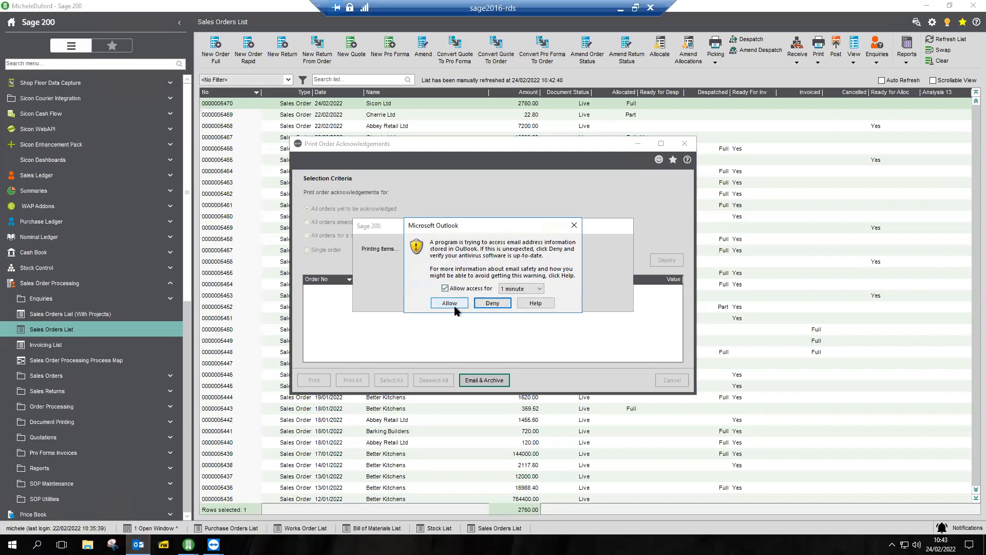
click(459, 303)
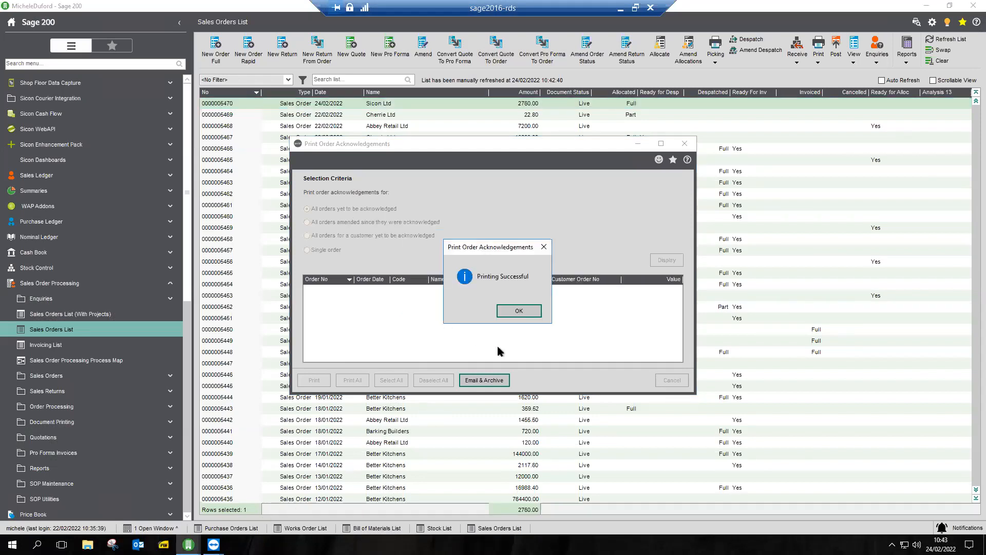
click(518, 310)
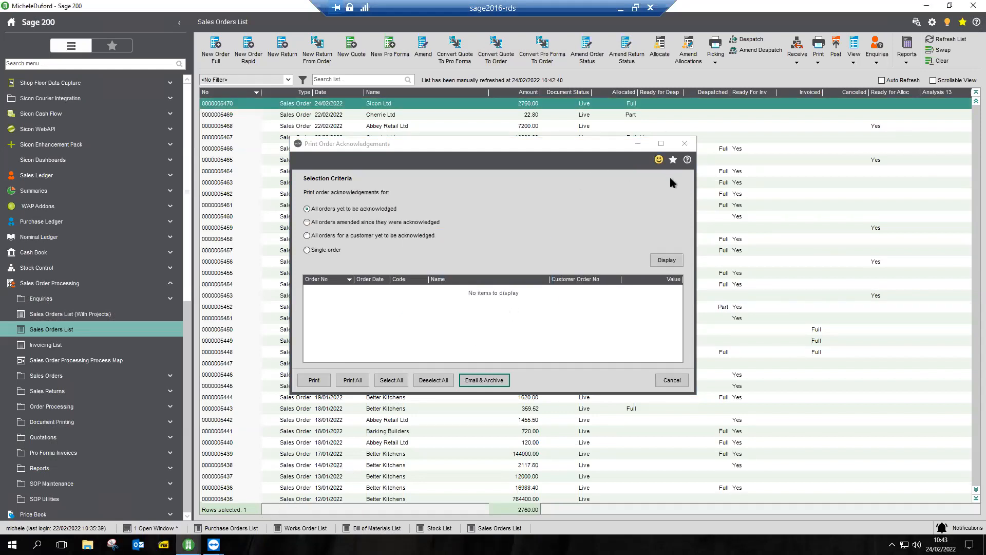
click(684, 143)
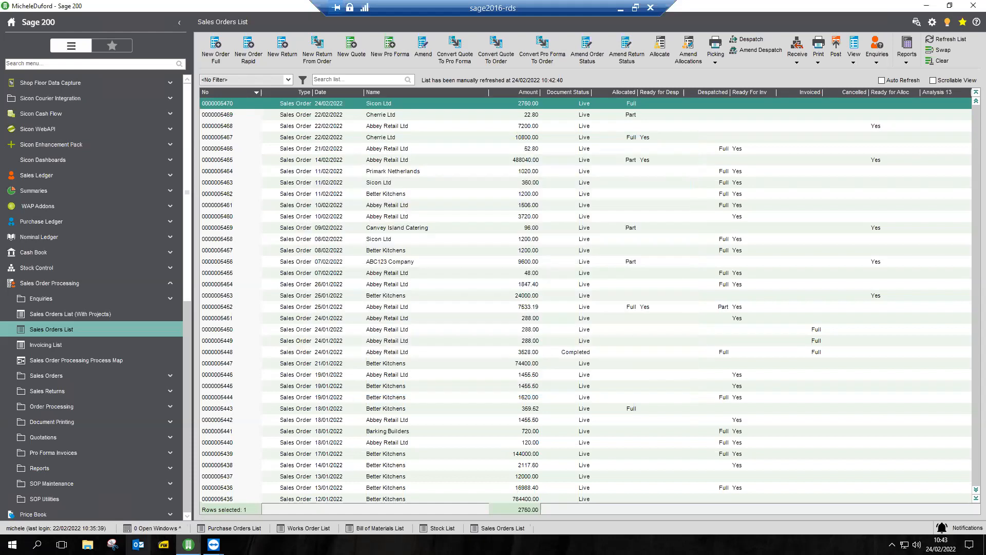
- Switch to Outlook, open the Drafts folder and open the Order Acknowledgement 0000005470.pdf attachment on the draft email
click(137, 544)
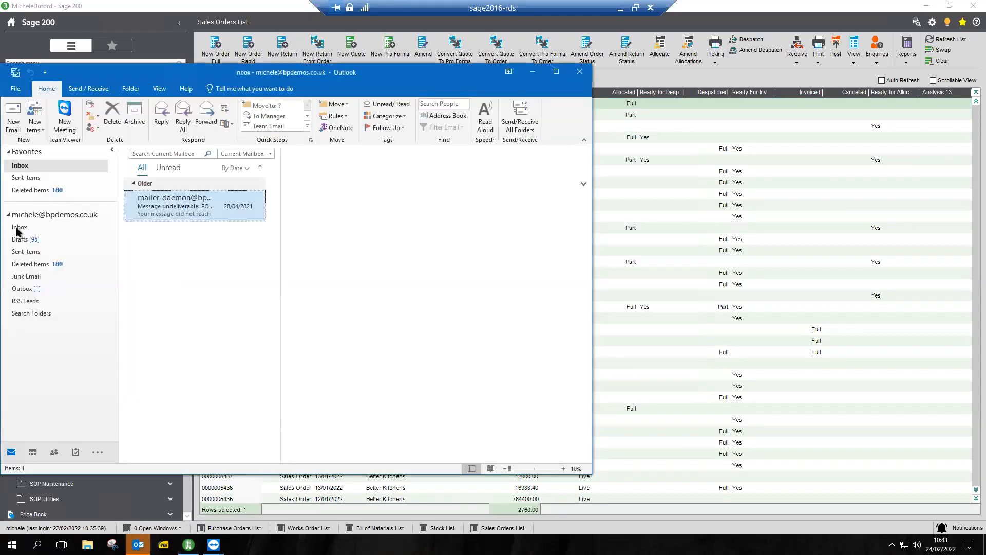
click(21, 240)
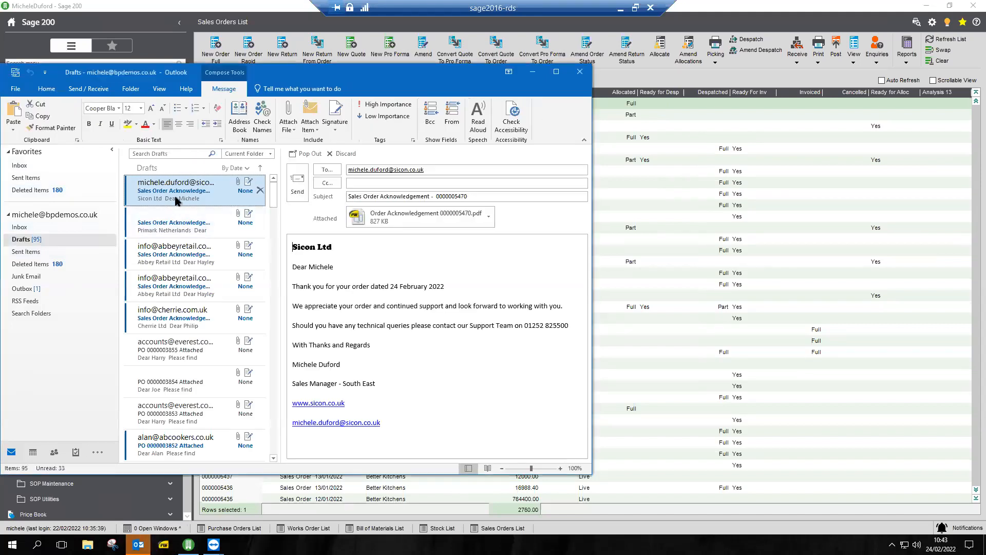
click(446, 195)
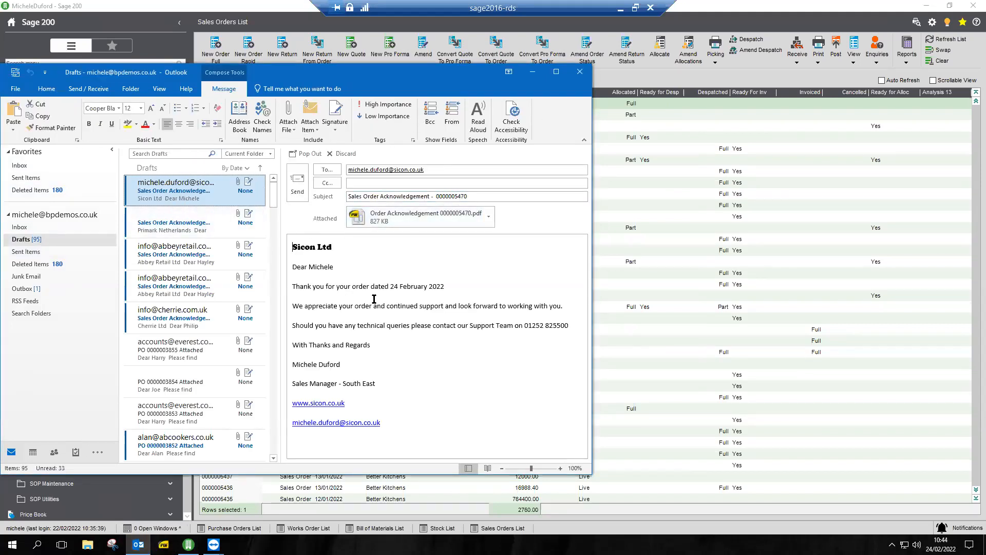
double_click(435, 216)
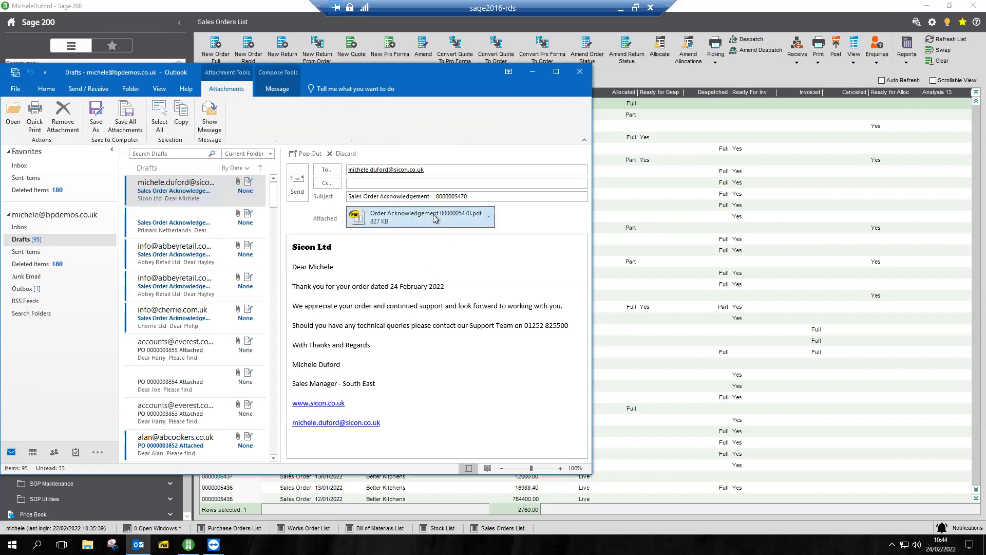
- Scroll through the acknowledgement PDF's pages, then close the viewer and minimise Outlook
click(243, 297)
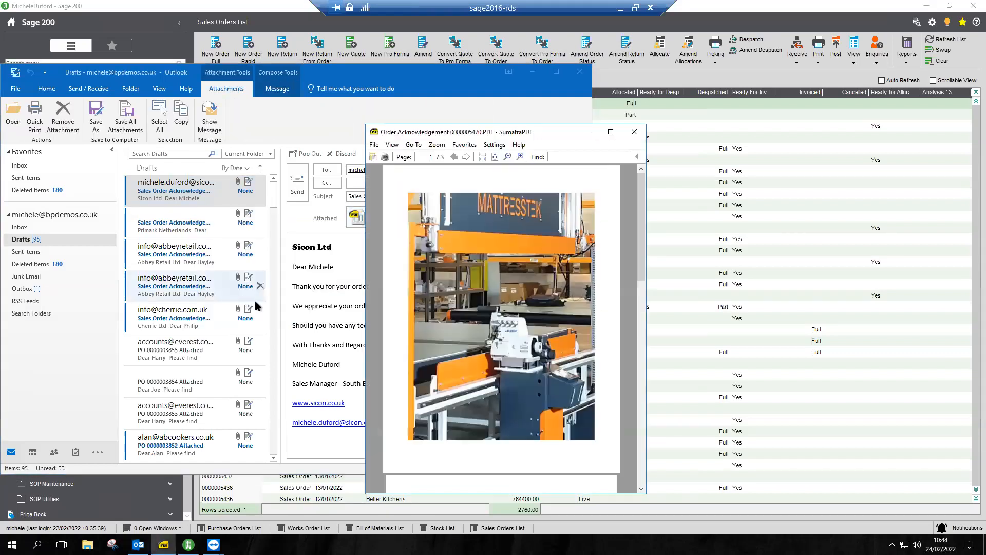
scroll(475, 273, down, 5)
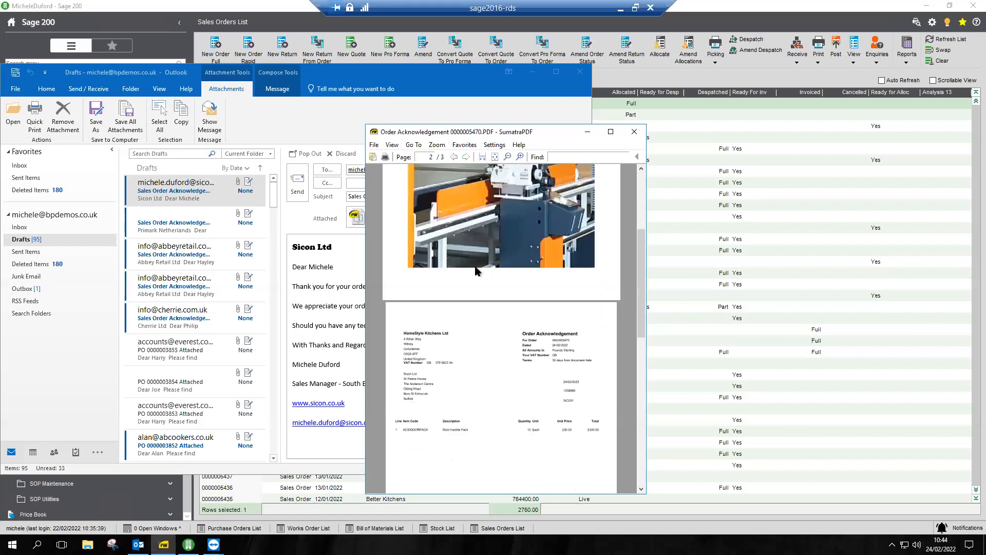
scroll(475, 271, down, 6)
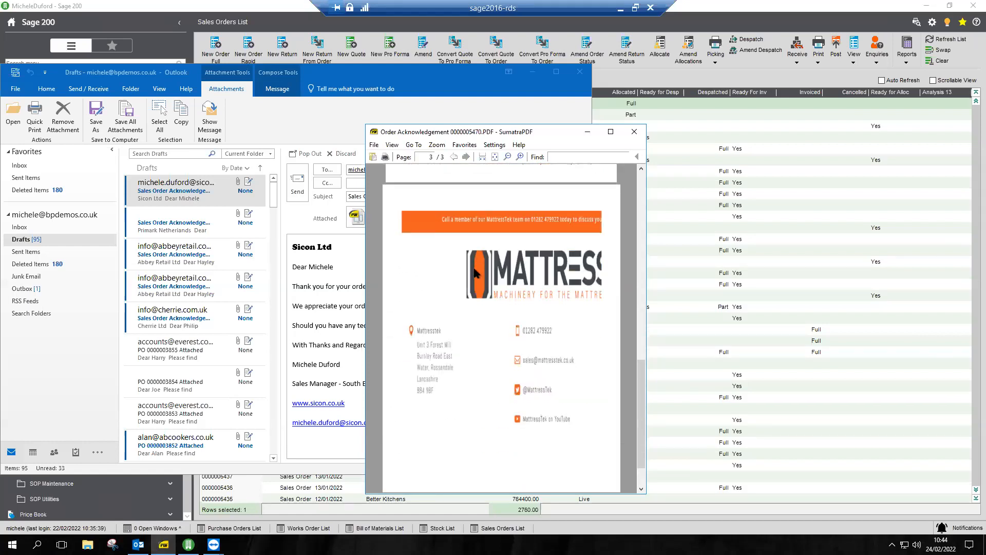
scroll(473, 272, up, 4)
scroll(473, 272, up, 5)
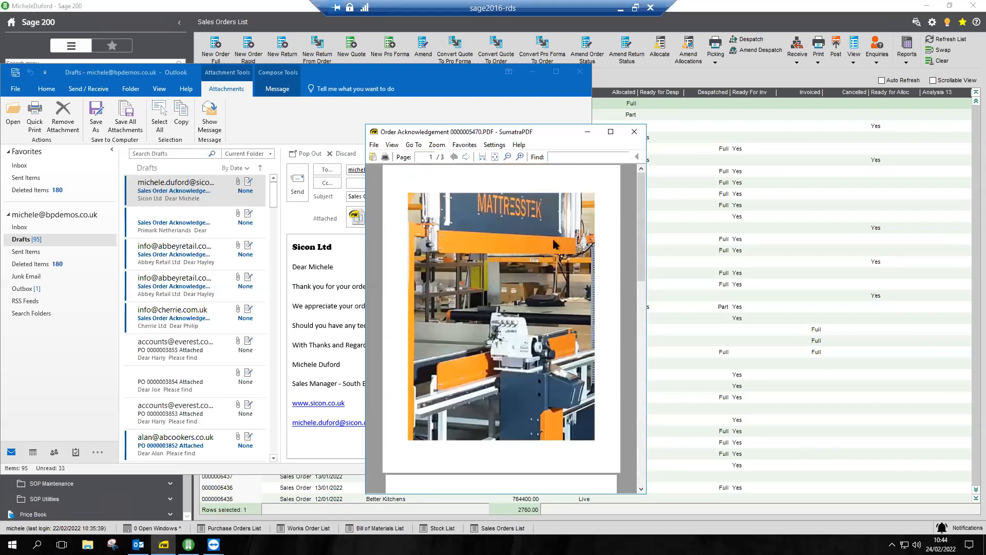
click(631, 132)
click(533, 73)
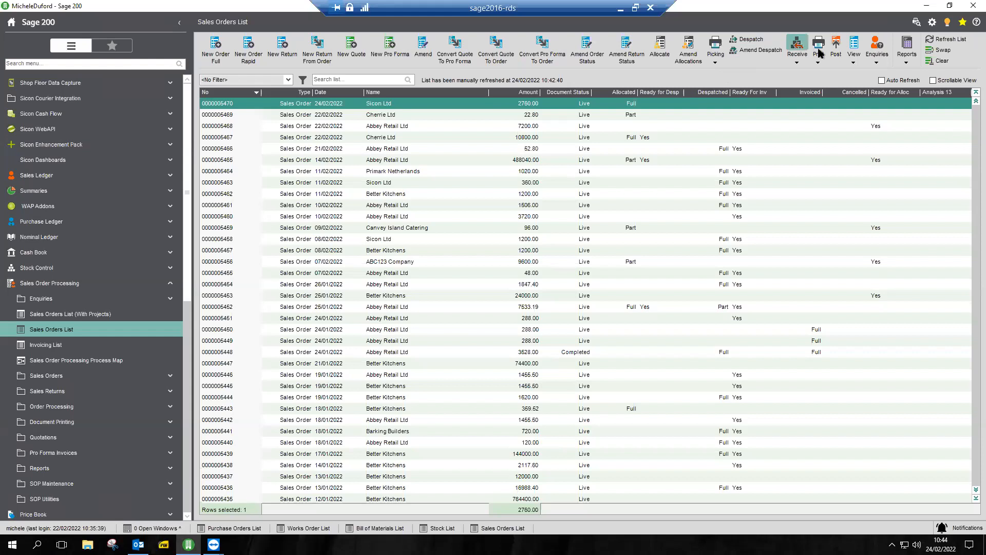
- View the Sicon Ltd sales order, dismiss the pop-up forms, and open its attached documents
click(853, 46)
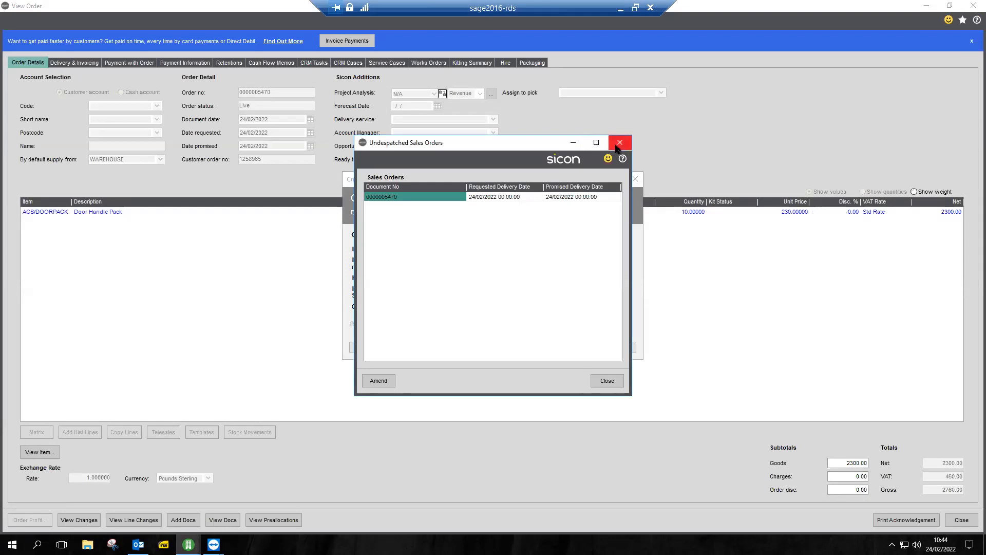
click(619, 143)
click(635, 179)
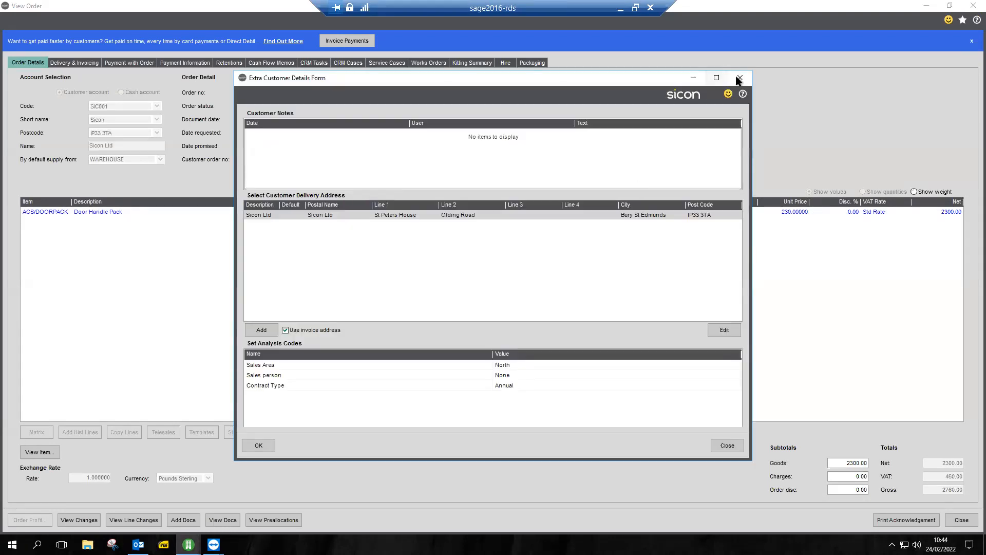
click(739, 78)
click(634, 179)
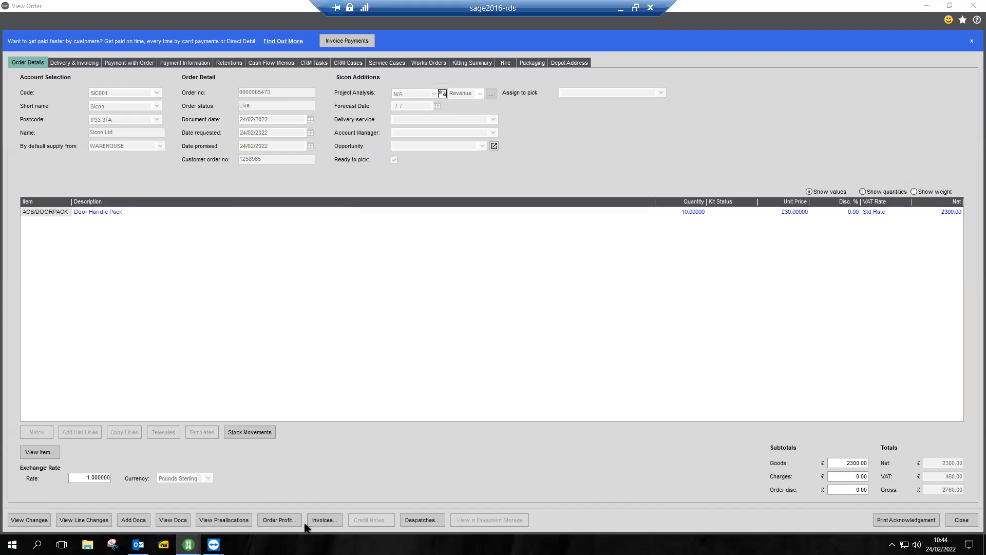
click(167, 520)
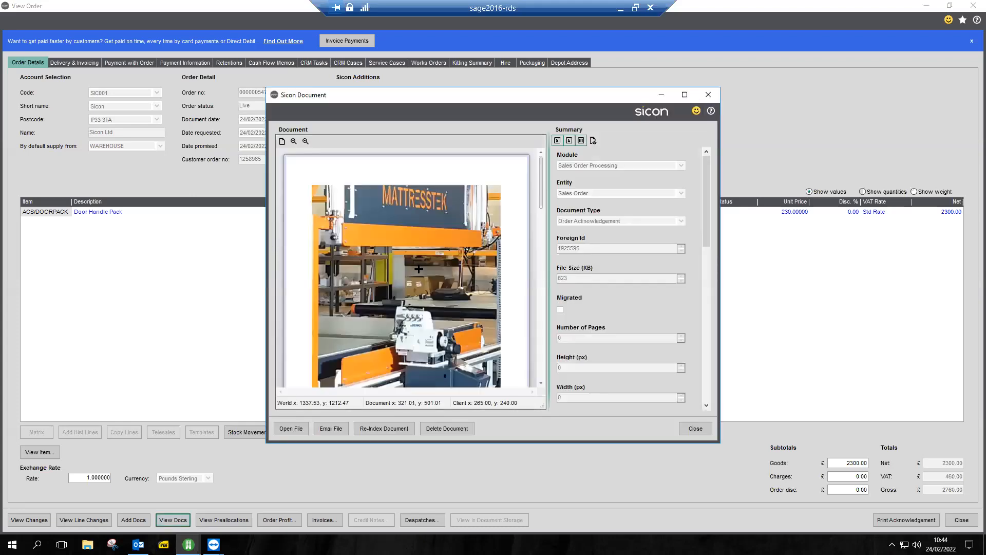
- Scroll through the archived order acknowledgement, then close the document and the order view
scroll(418, 268, down, 2)
scroll(418, 267, down, 10)
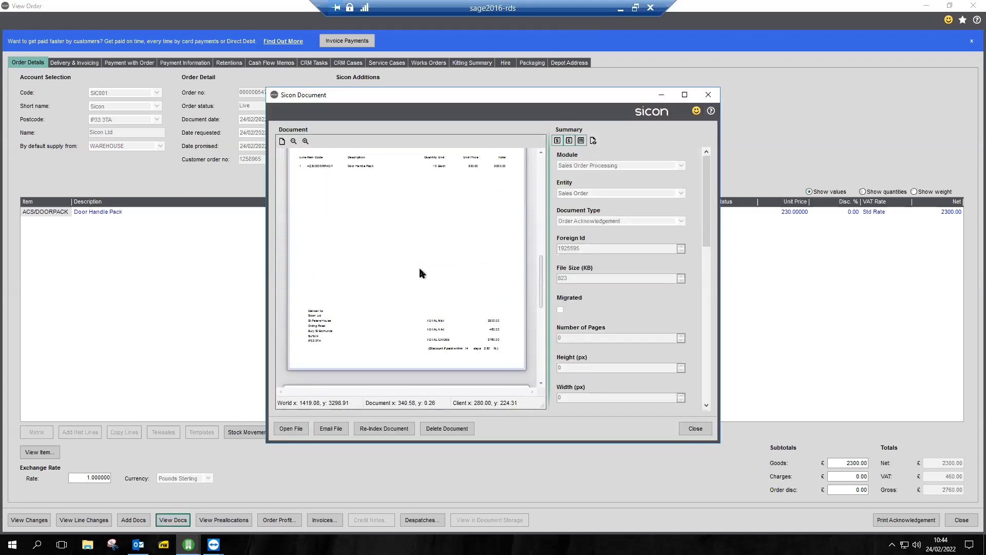
scroll(420, 271, down, 1)
scroll(420, 271, up, 6)
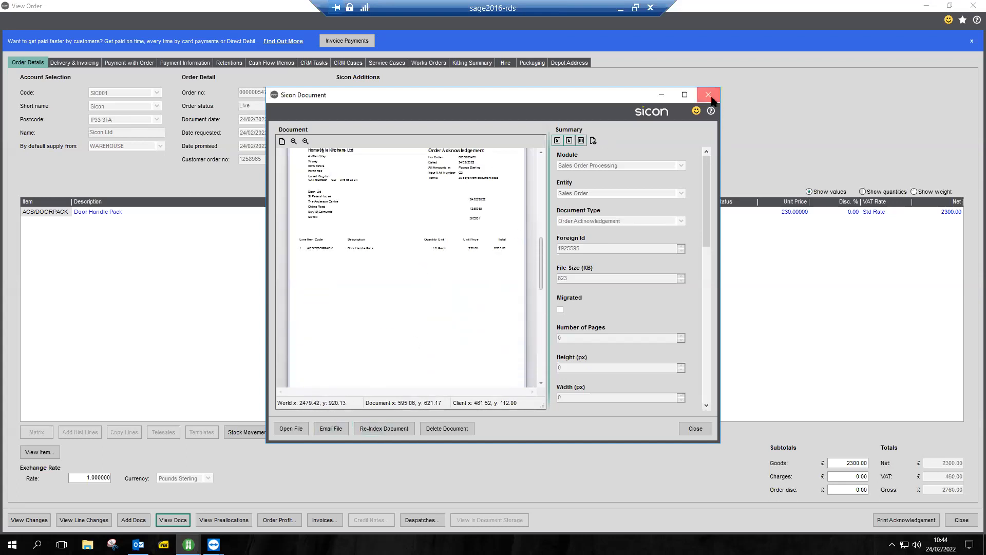
click(708, 95)
click(961, 519)
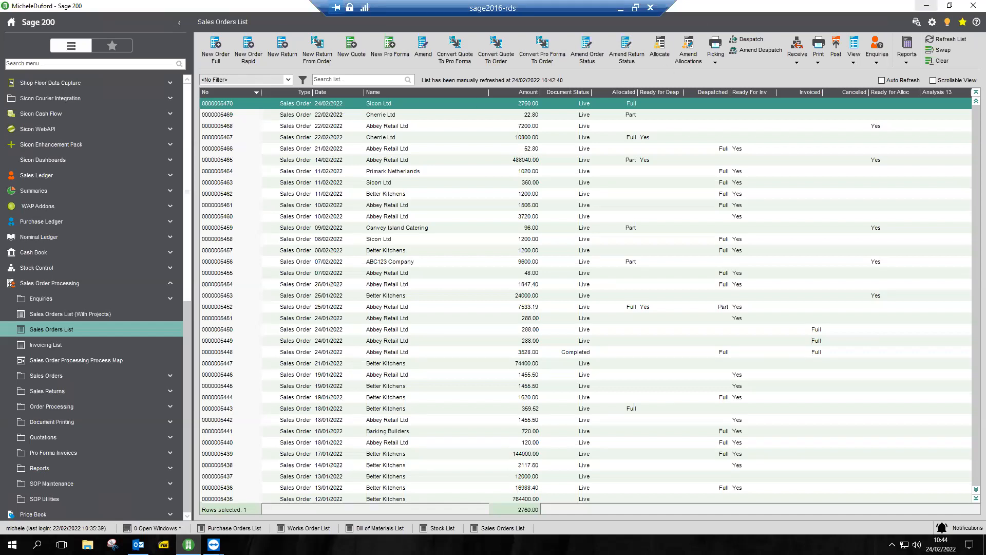
click(926, 8)
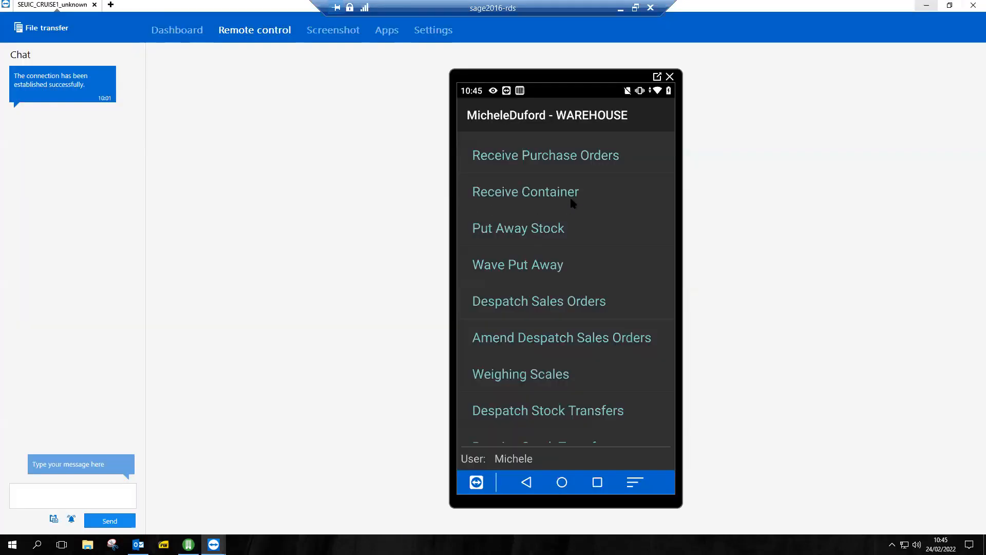
click(549, 308)
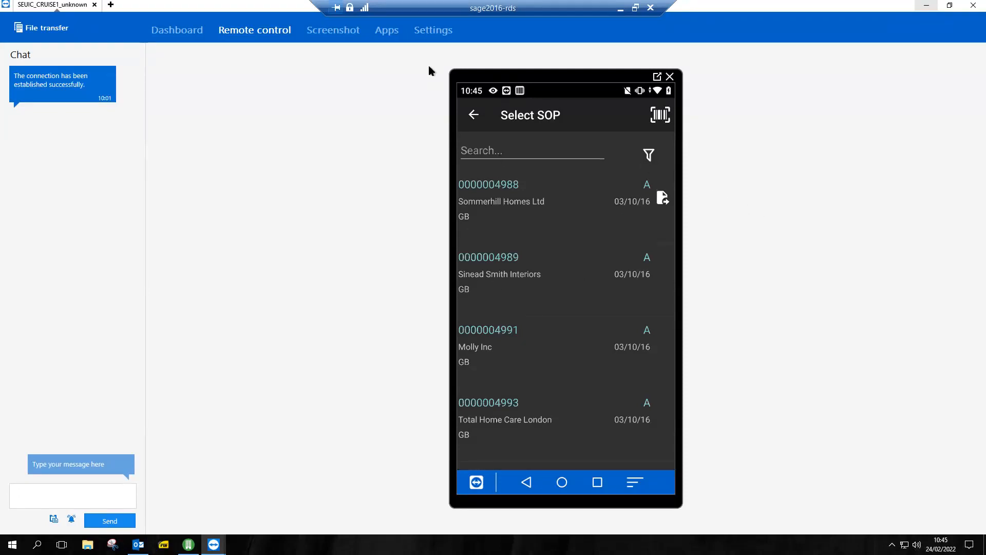
click(651, 161)
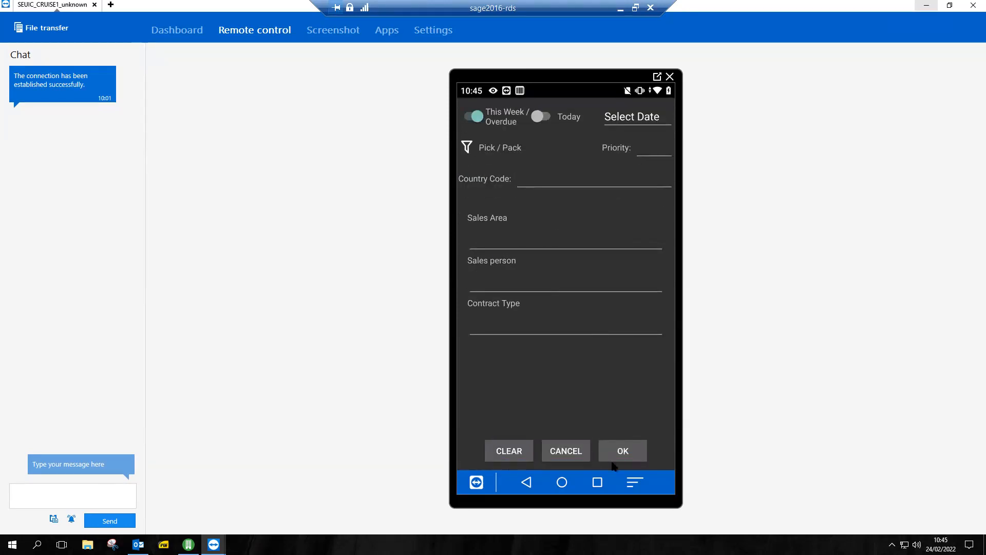
click(574, 451)
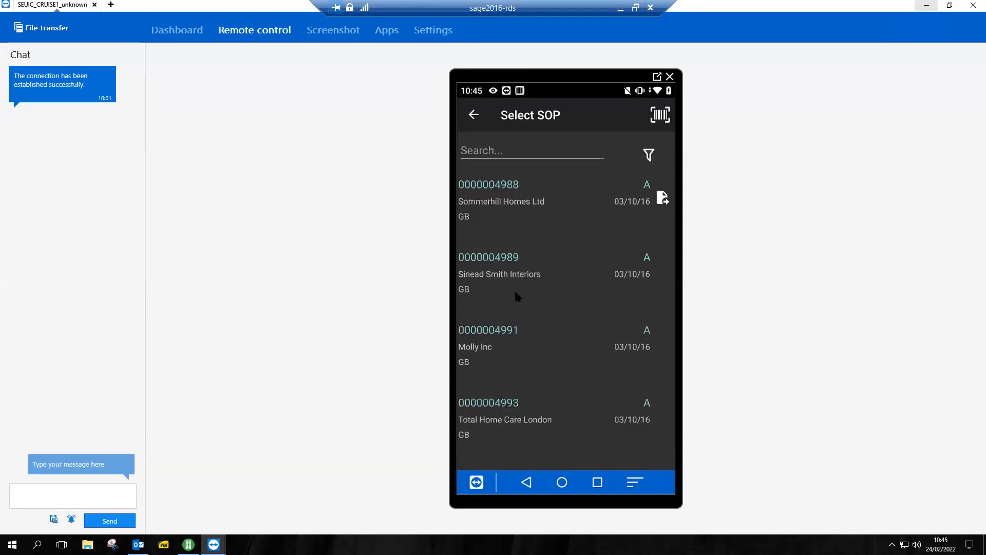
scroll(515, 293, down, 10)
scroll(516, 294, down, 10)
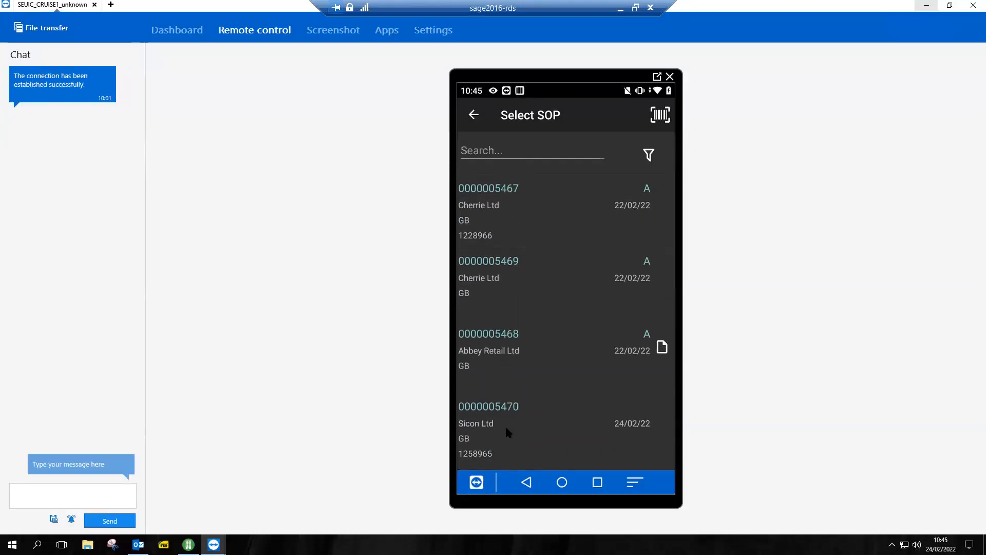
click(517, 414)
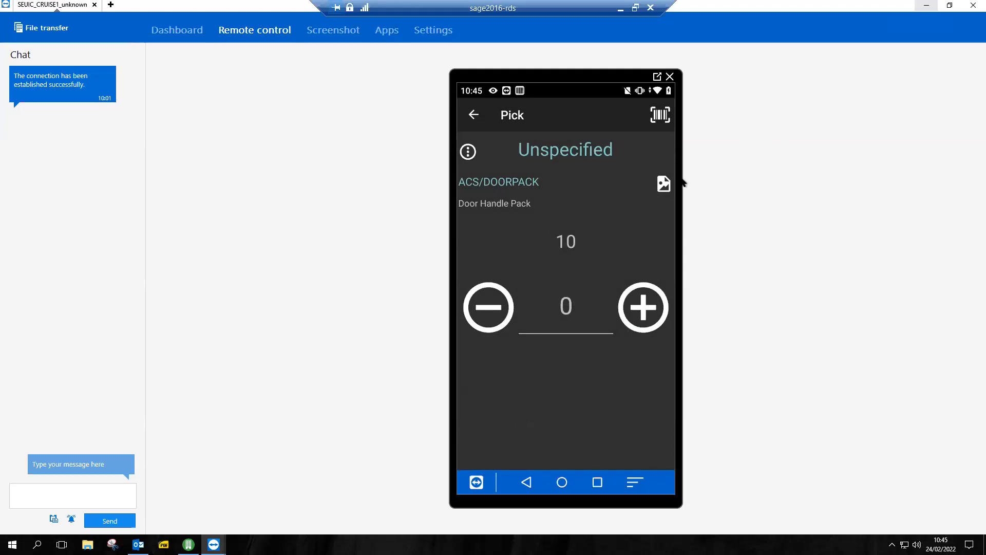
- View the ACS/DOORPACK product image, return to the Pick screen, and scan 1-200
click(666, 188)
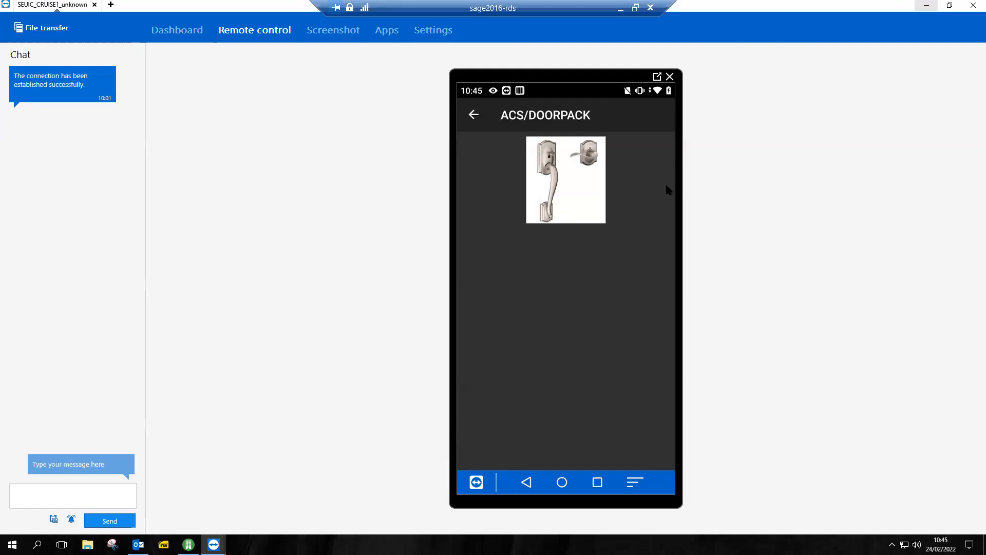
click(668, 190)
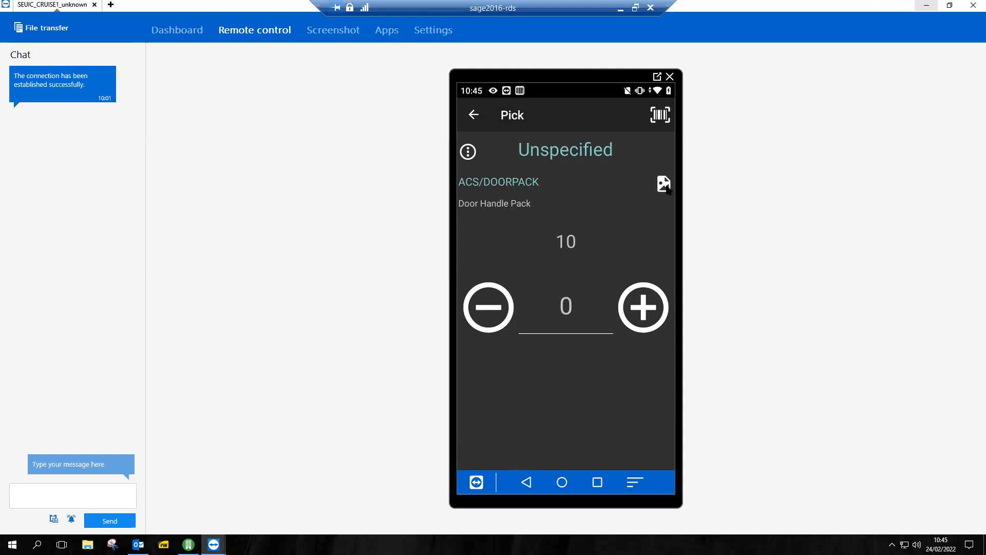
text(1-200)
key(Return)
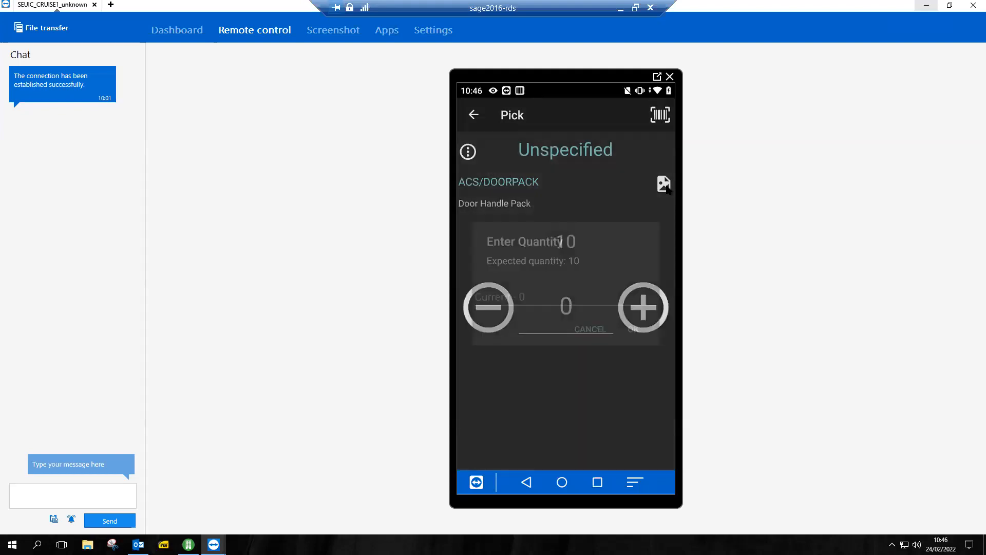
- Enter a picked quantity of 10 for ACS/DOORPACK on the handheld and complete the pick
text(12-30.)
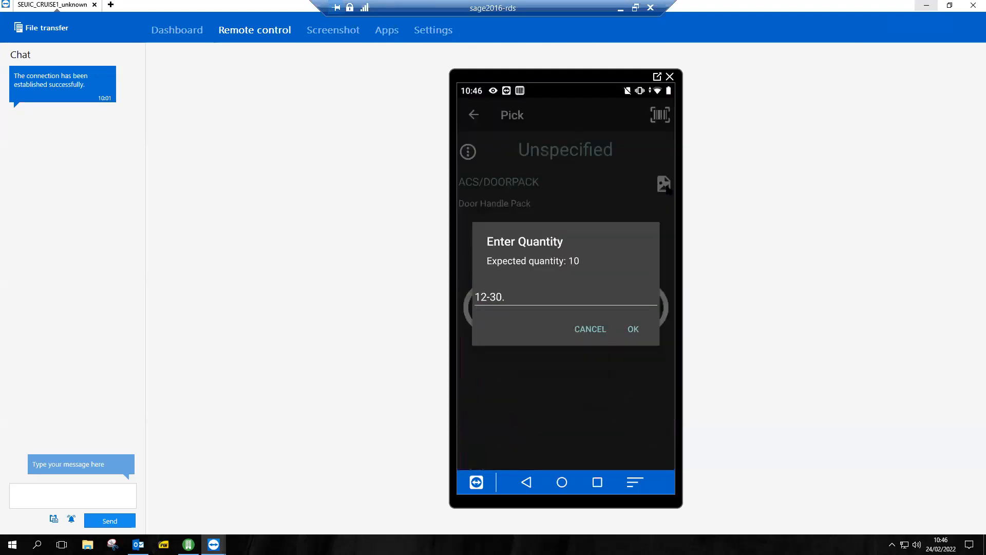
click(506, 296)
key(BackSpace)
key(BackSpace)
key(BackSpace)
key(BackSpace)
key(BackSpace)
key(BackSpace)
text(10)
key(Return)
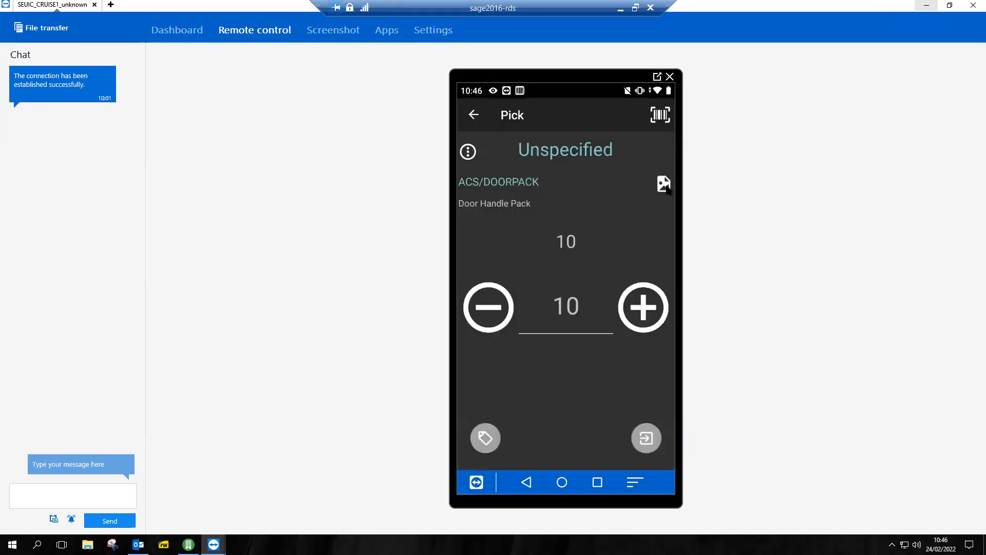
click(666, 186)
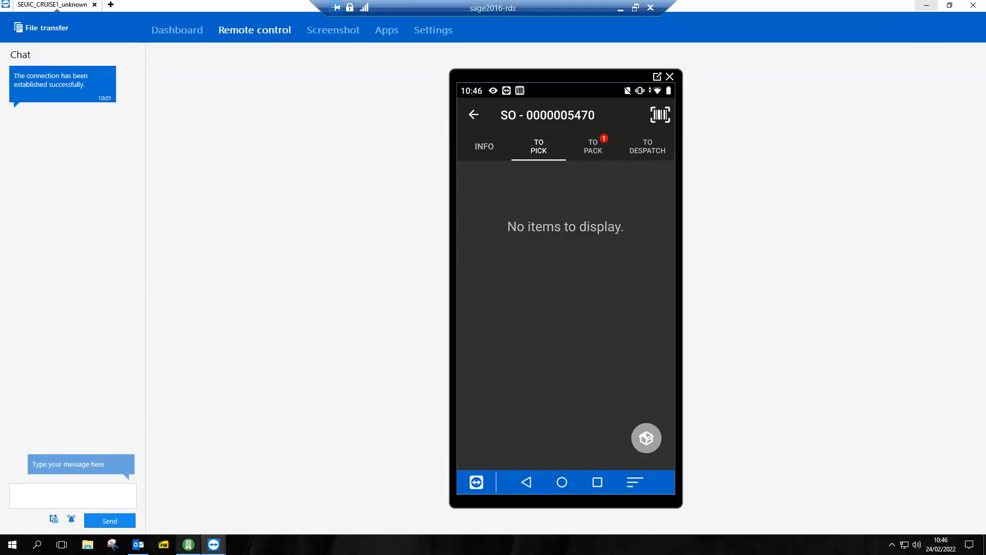
click(189, 544)
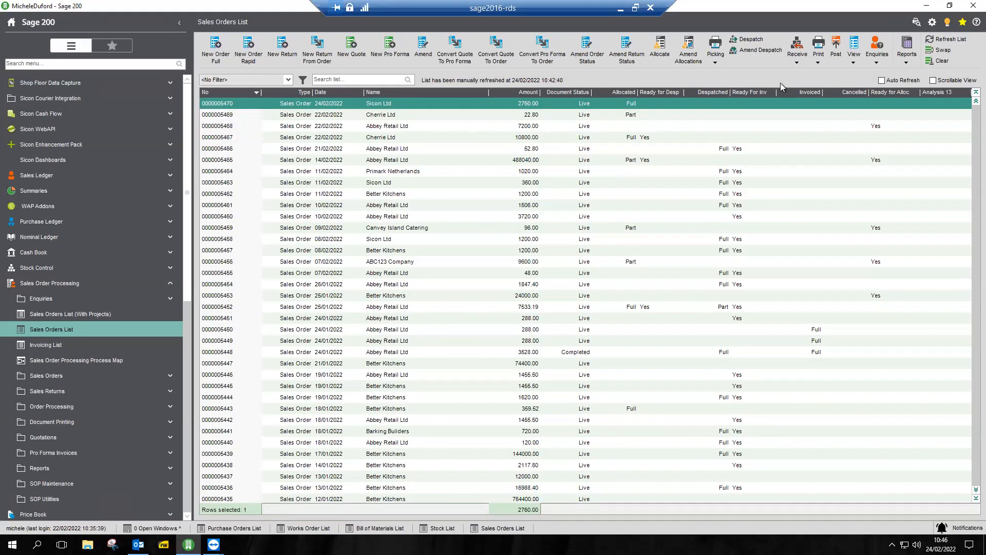
click(688, 49)
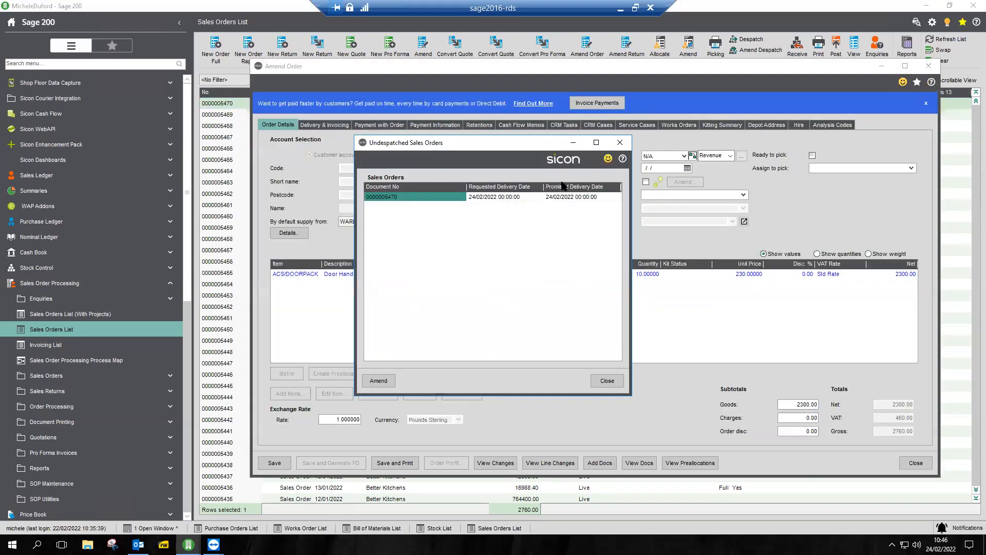
click(620, 144)
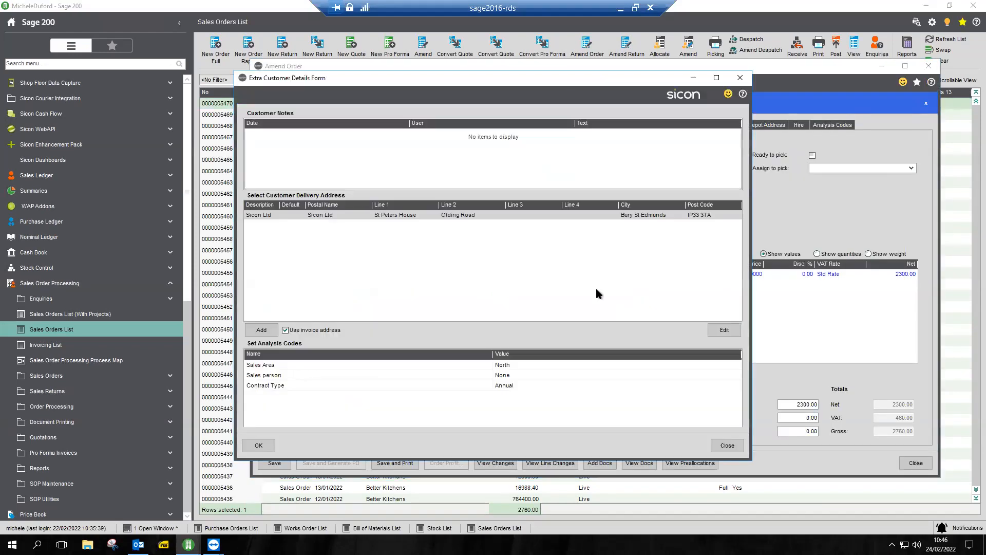
click(740, 77)
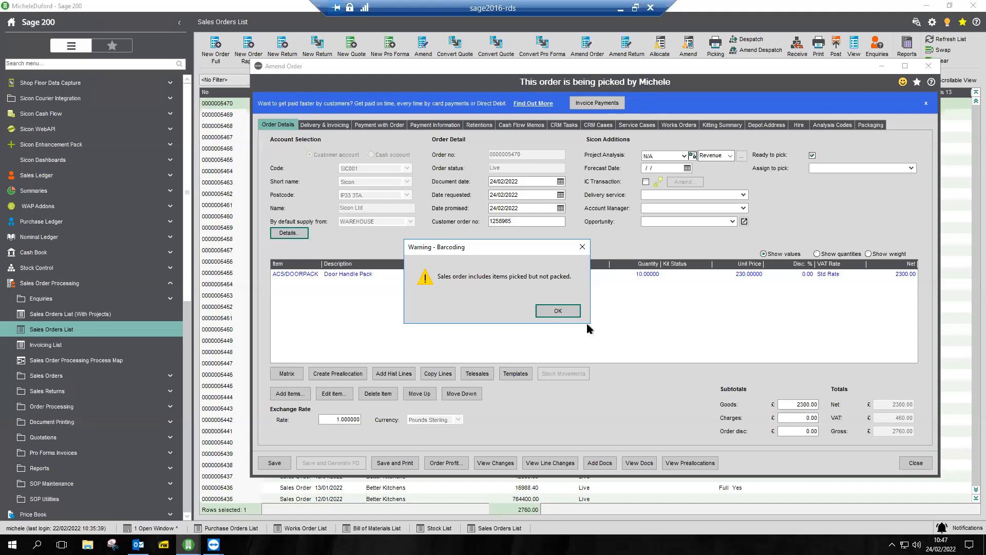
click(559, 309)
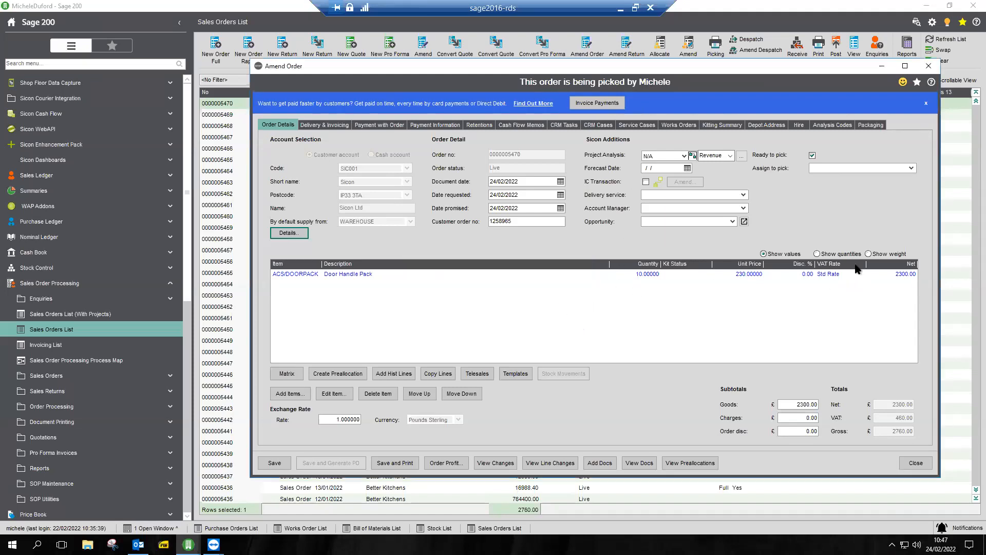
click(817, 254)
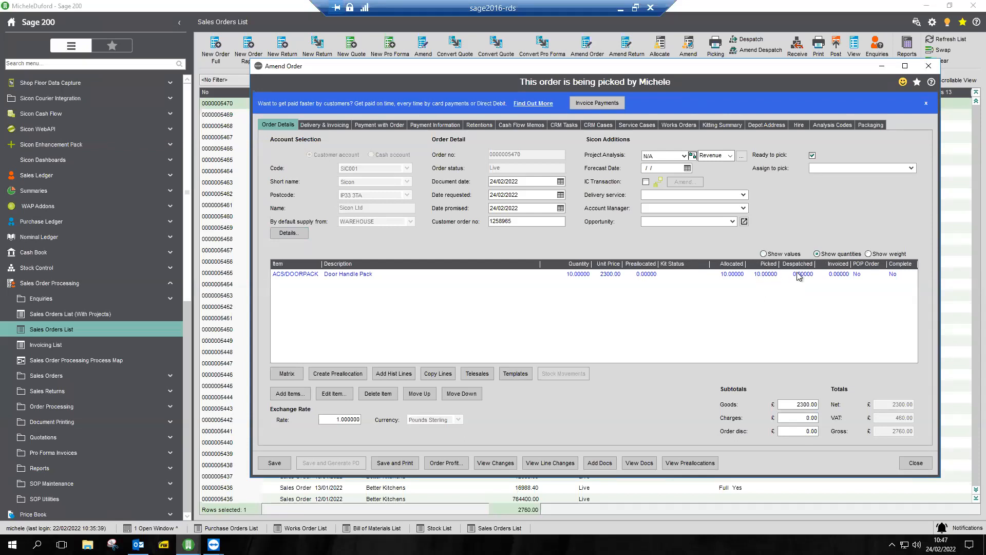
click(916, 462)
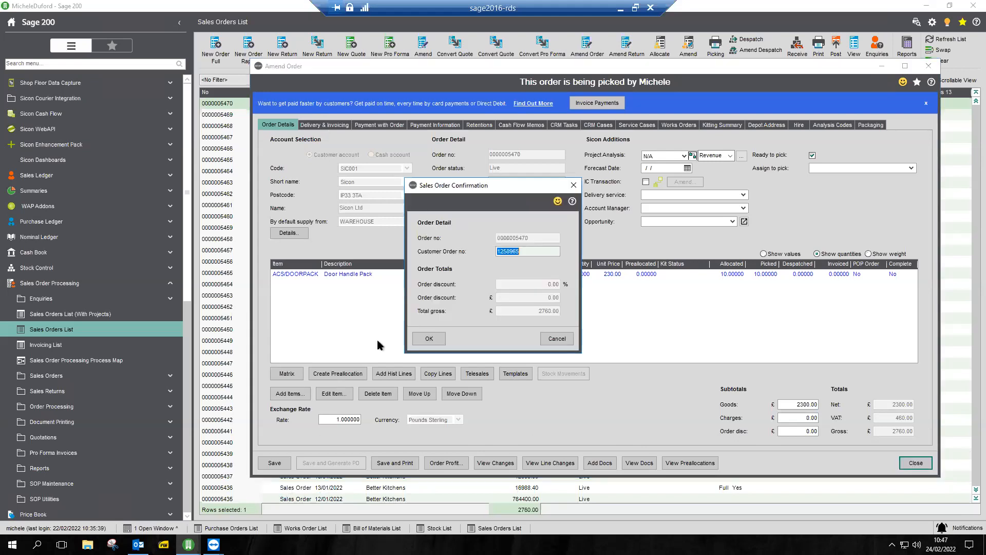
click(424, 338)
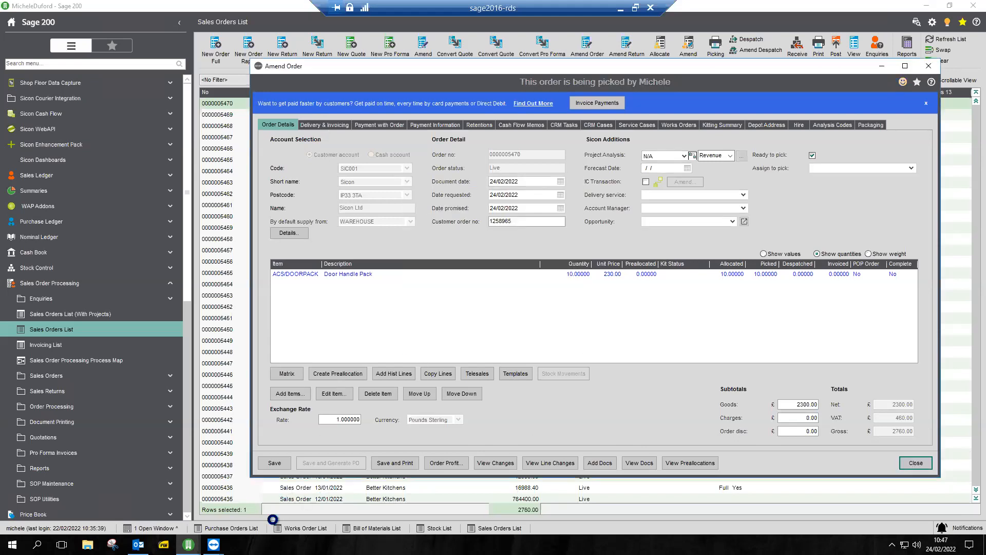
- Return to the handheld and despatch the packed order with the DPD NEXT DAY courier
mouse_move(213, 544)
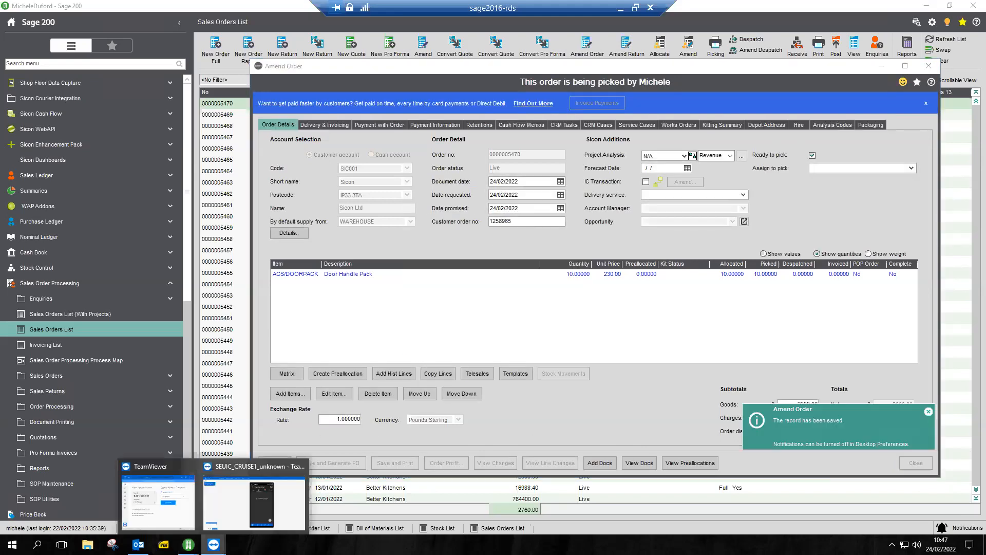
click(218, 505)
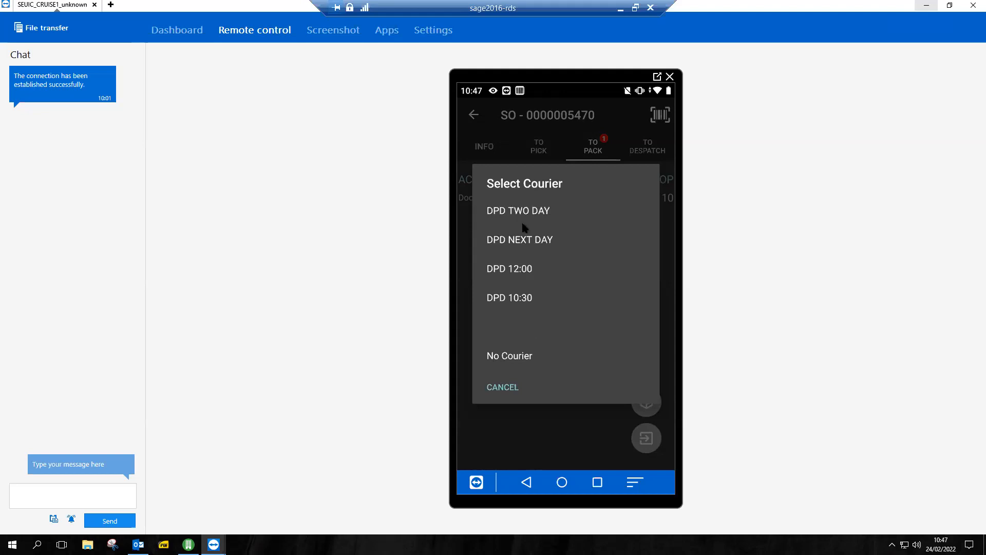
click(519, 286)
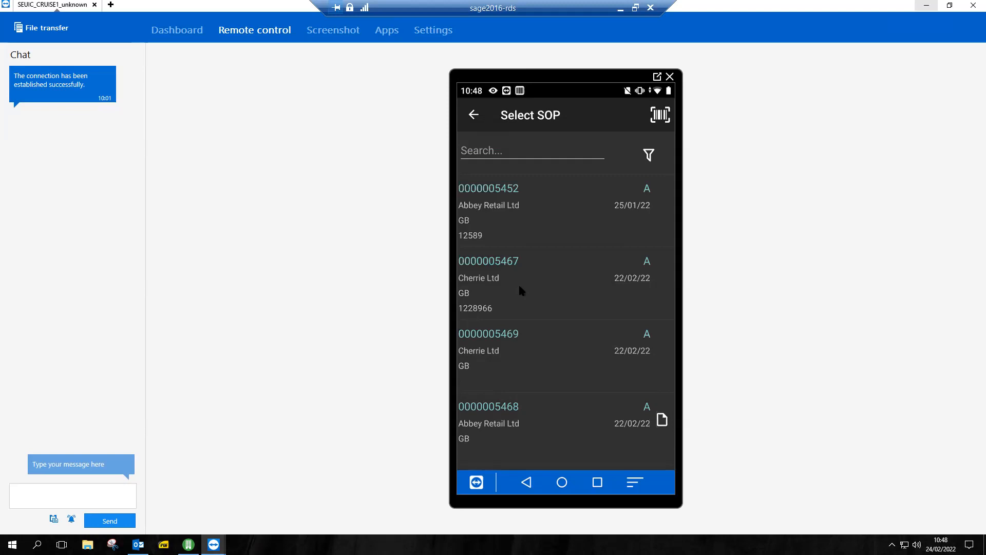
click(188, 545)
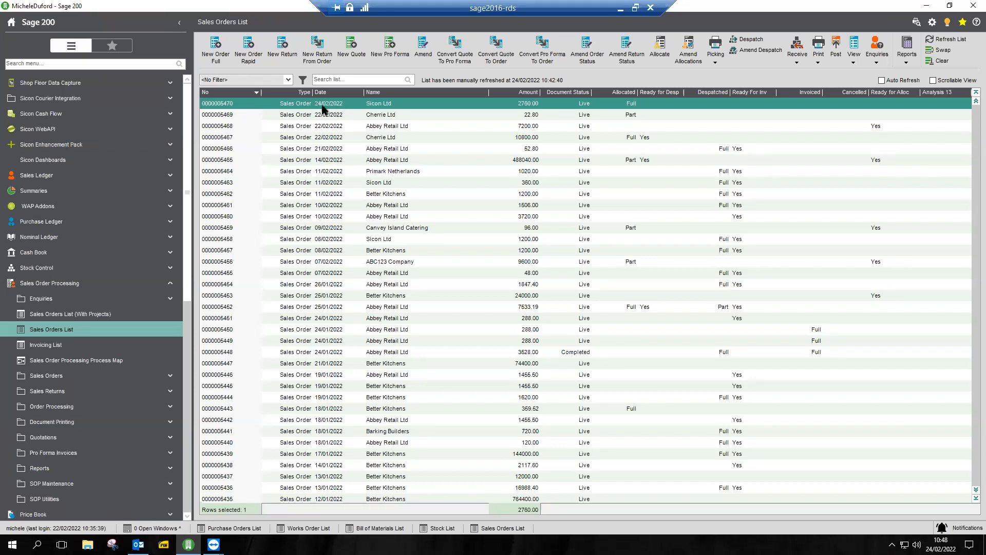
click(854, 47)
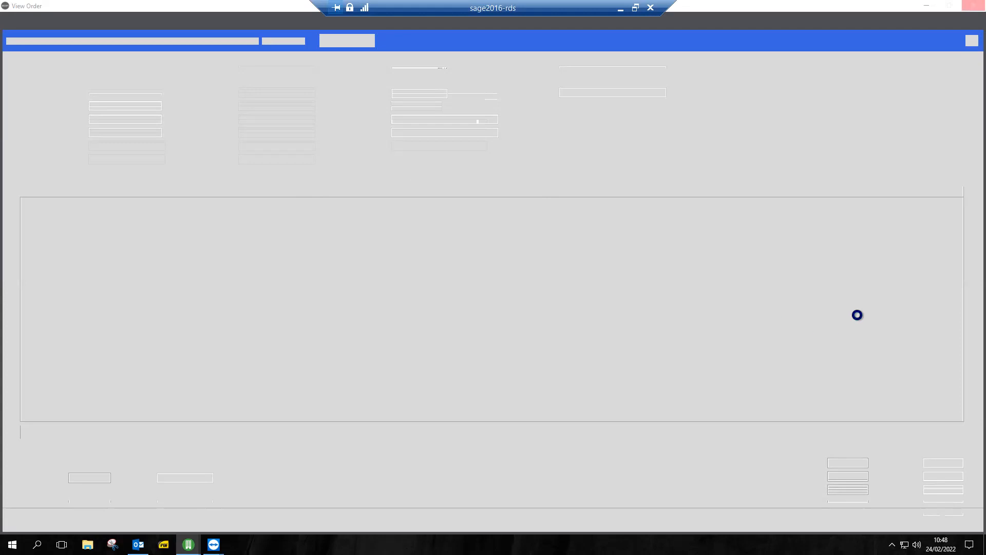
click(633, 177)
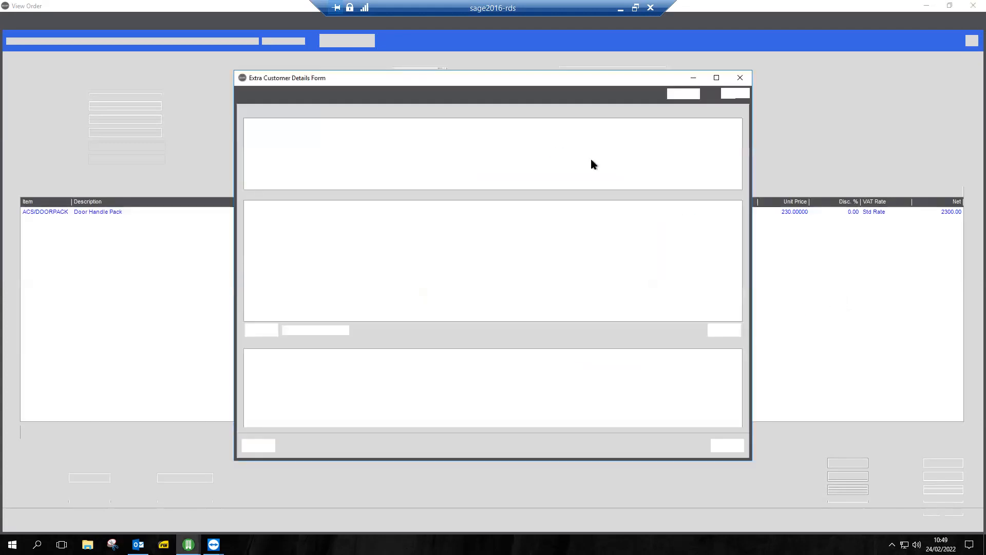
click(739, 78)
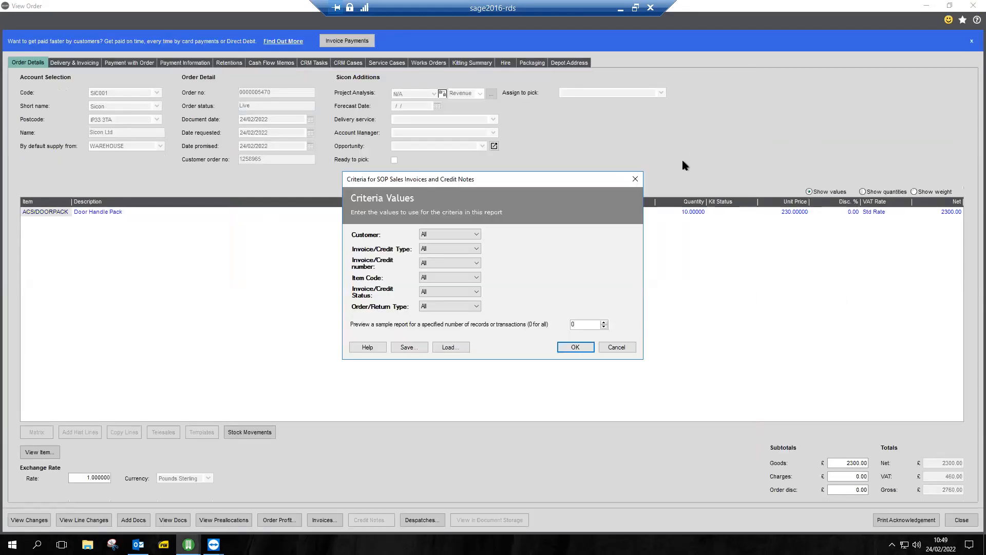
click(636, 179)
click(862, 191)
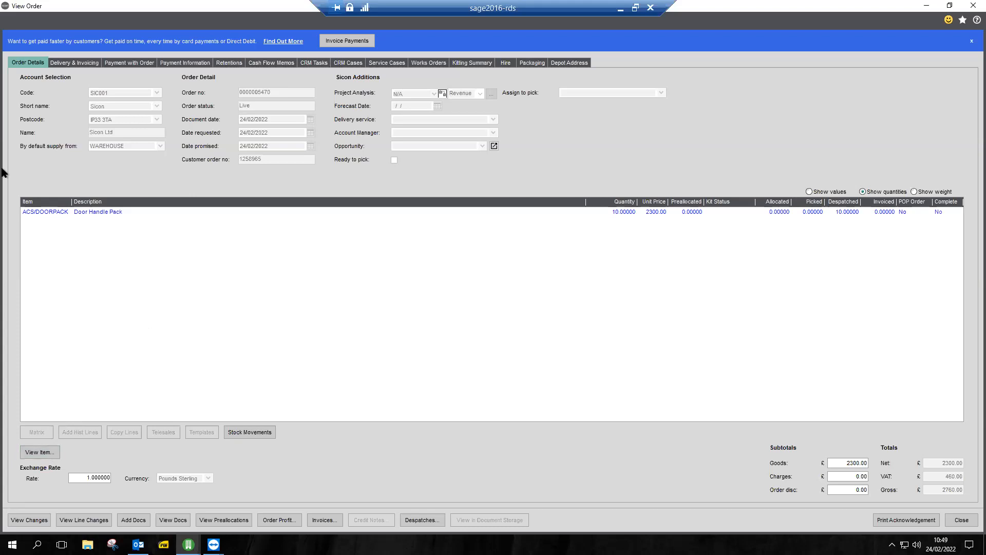
- Open the ACS/DOORPACK line details and view its despatch history
click(44, 217)
click(39, 452)
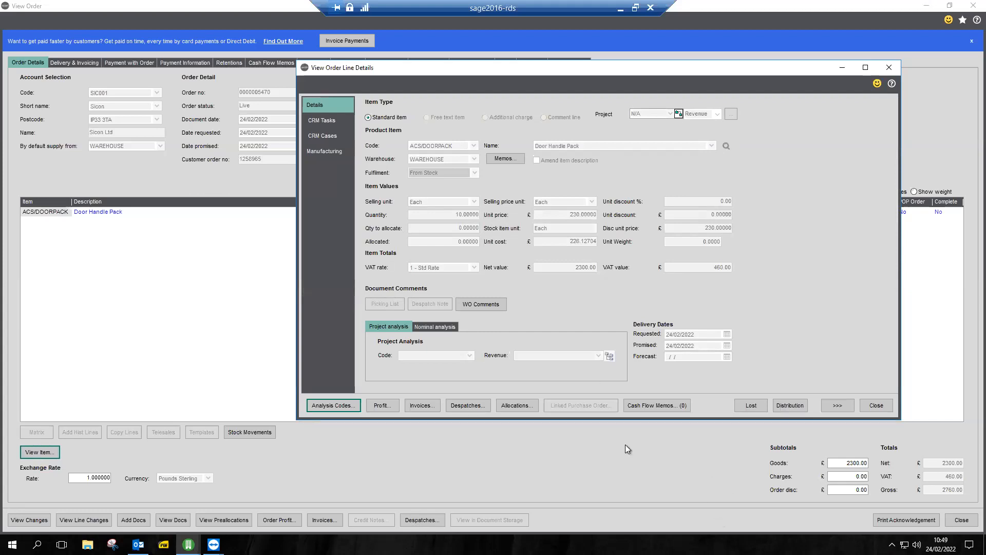
click(467, 405)
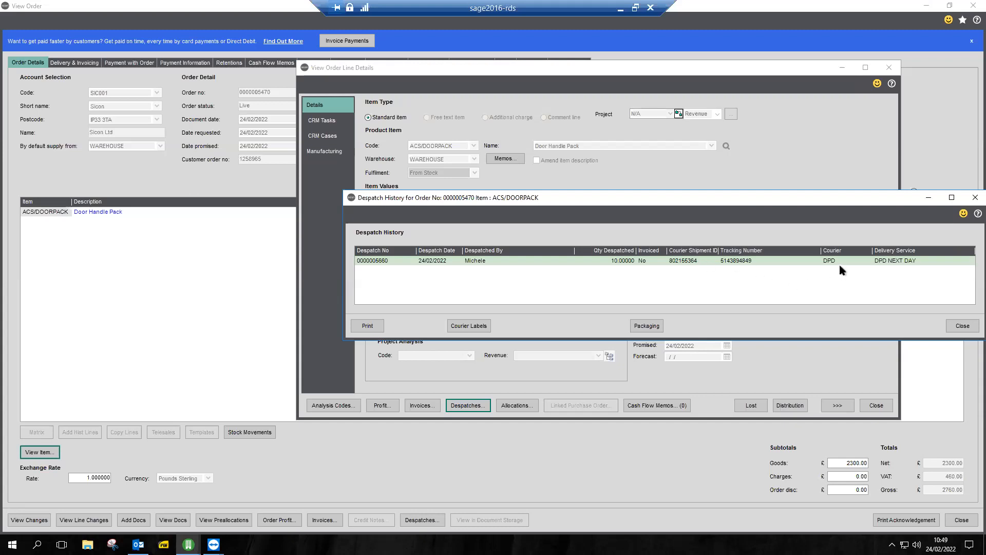
- Open the courier labels for the despatch and view the PDF label file
click(468, 329)
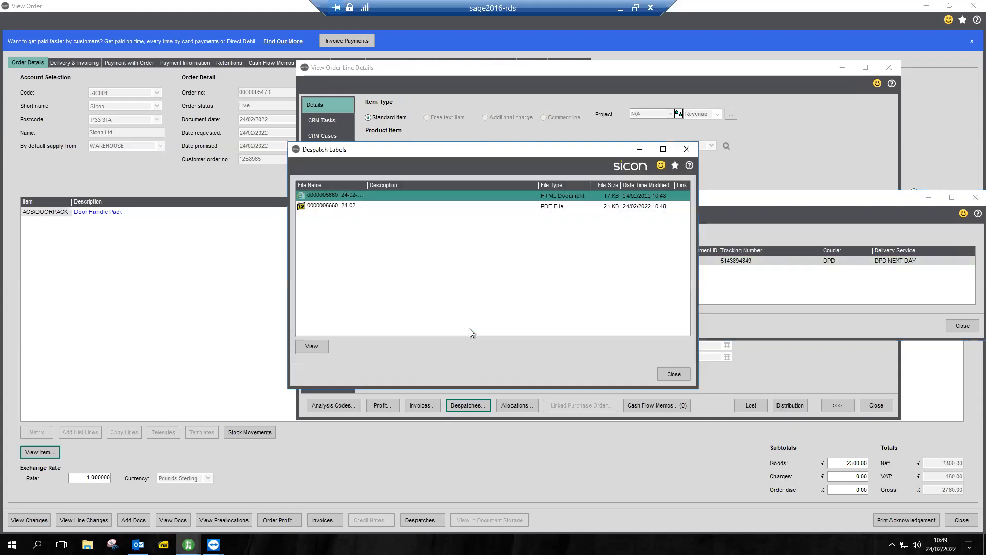
click(323, 206)
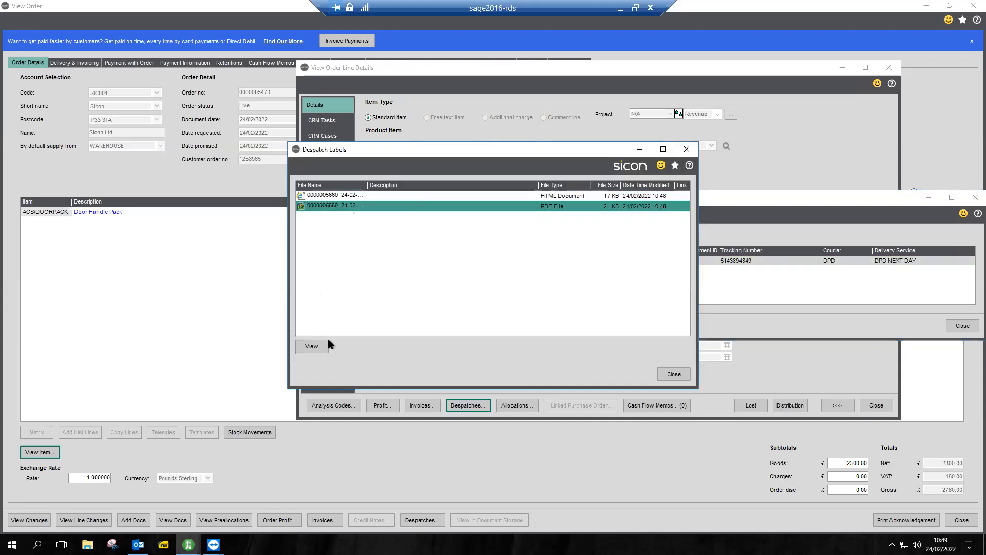
click(310, 347)
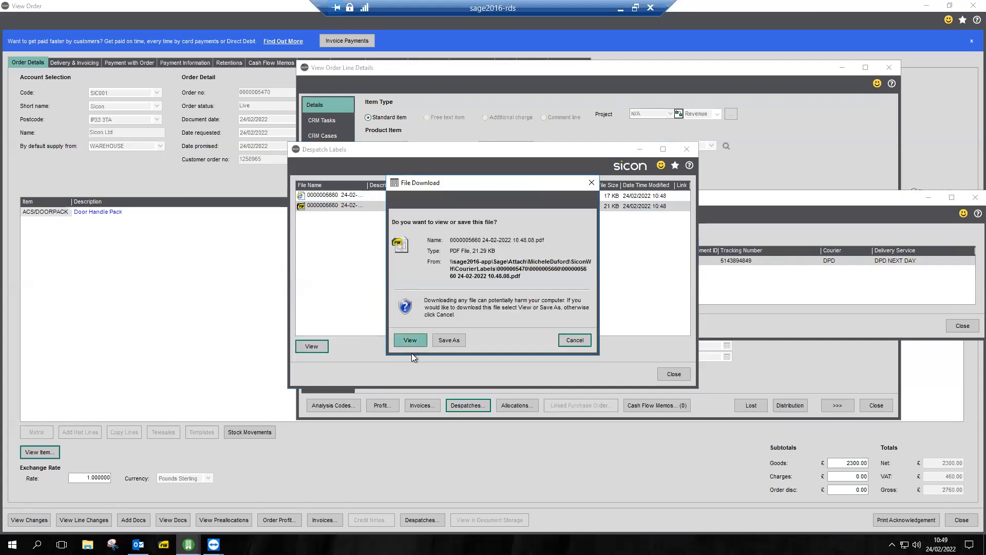
click(410, 341)
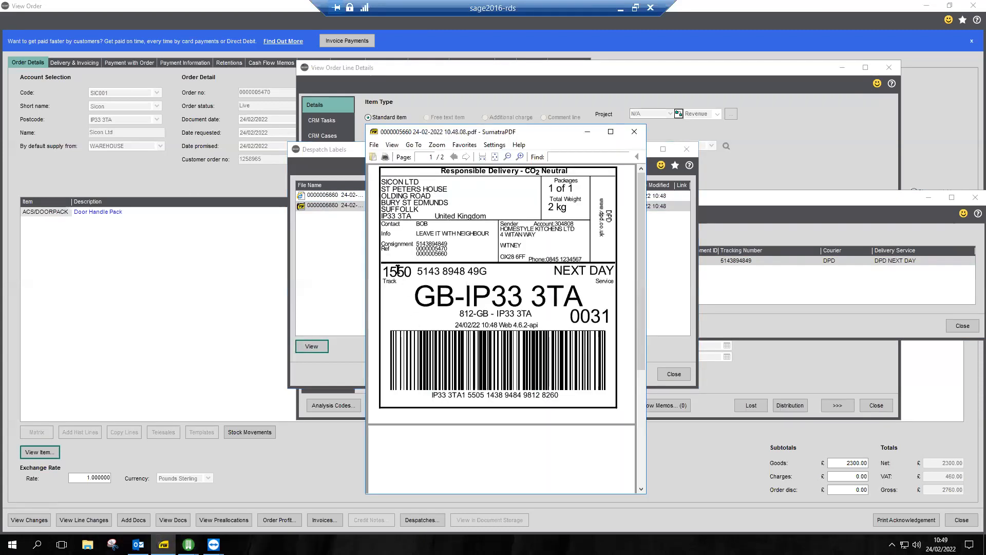